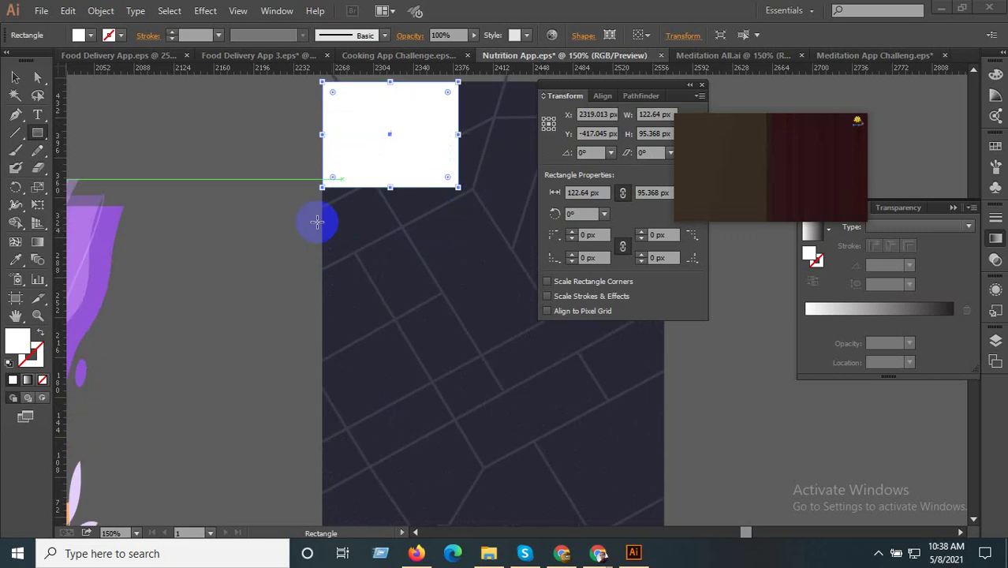
scroll(316, 218, down, 2)
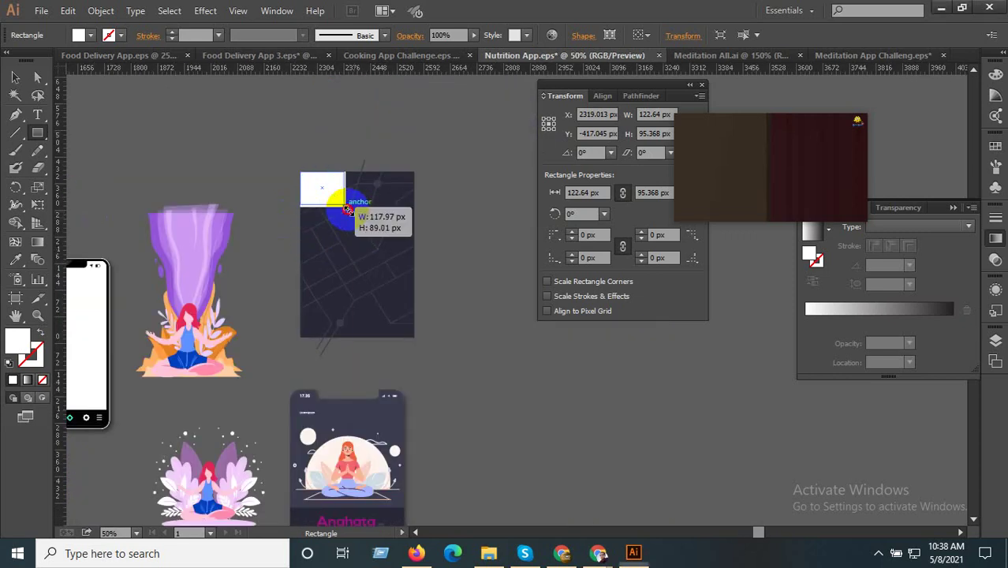
- Draw a white rectangle about 308 × 449 px over the dark grid pattern
mouse_move(300, 172)
mouse_down()
mouse_move(422, 333)
mouse_move(413, 336)
mouse_up()
scroll(412, 345, up, 6)
scroll(406, 300, up, 2)
scroll(401, 211, up, 1)
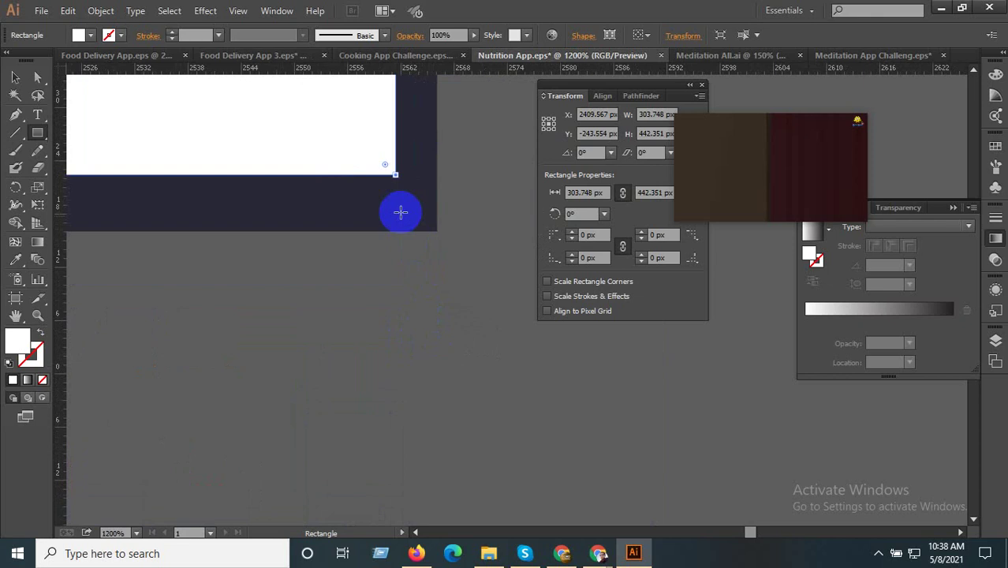
drag(395, 174, 437, 248)
scroll(437, 332, down, 6)
scroll(437, 338, down, 3)
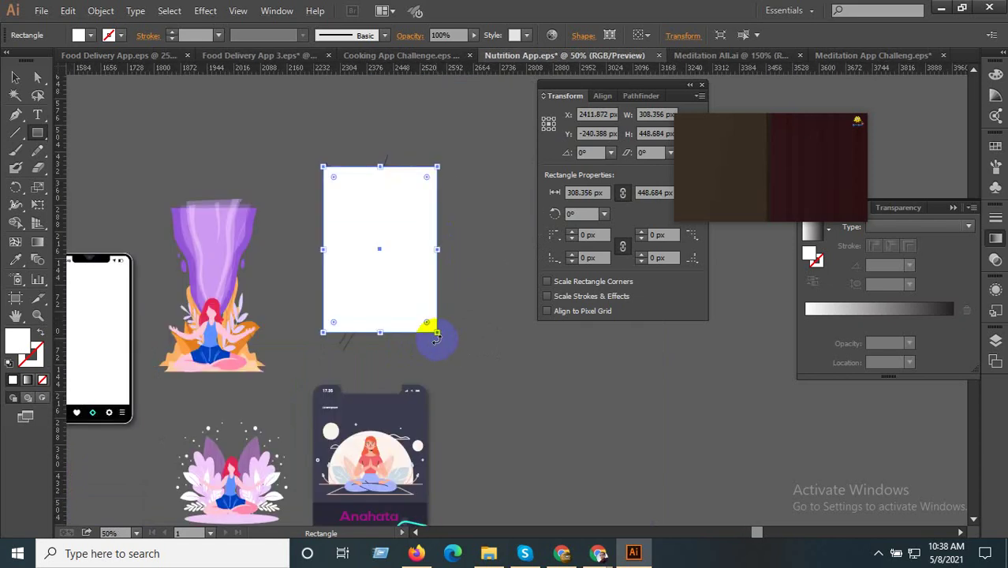
- Make a clipping mask from the rectangle and the grid lines
click(401, 277)
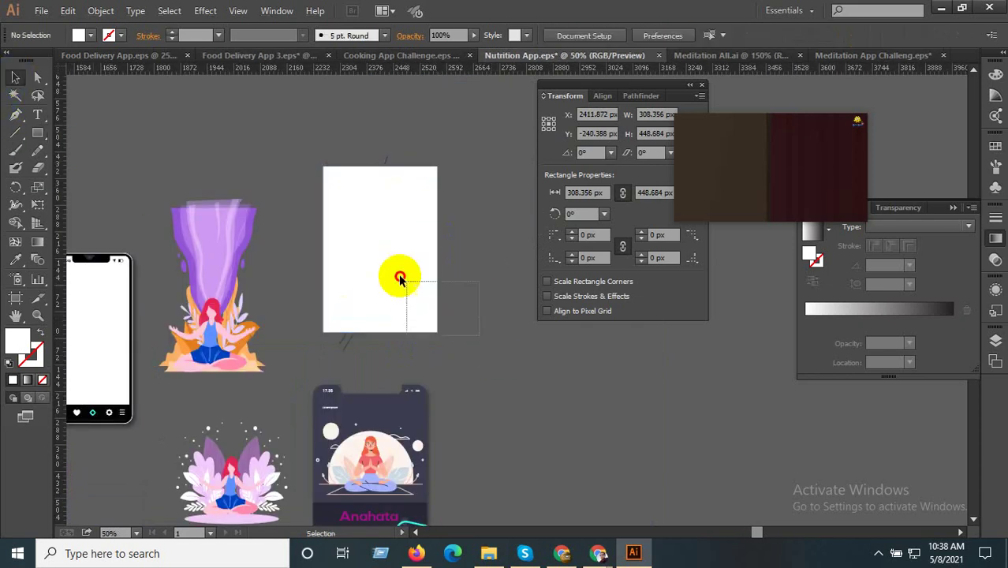
click(396, 198)
right_click(407, 215)
click(444, 321)
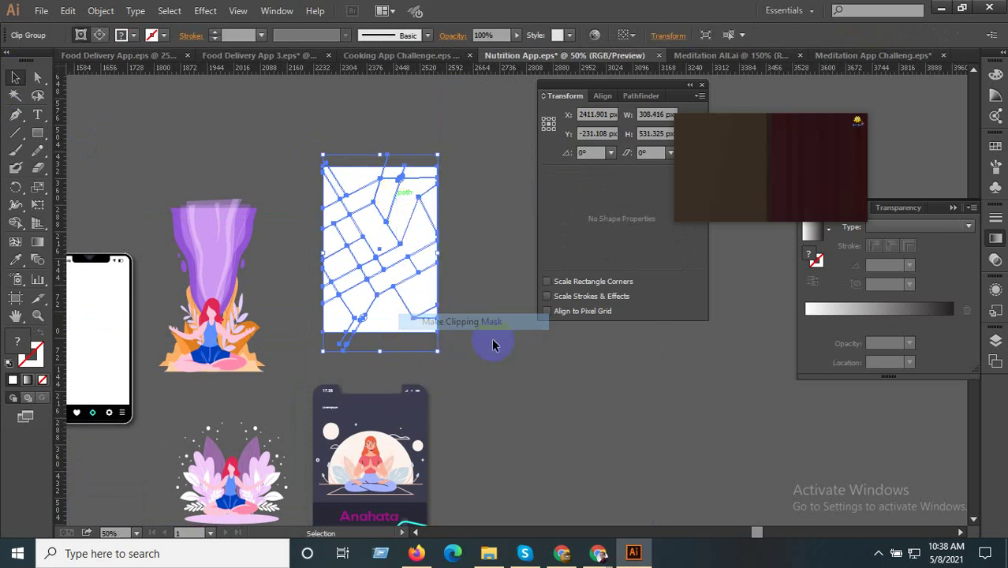
click(496, 341)
scroll(508, 351, down, 2)
scroll(545, 356, left, 2)
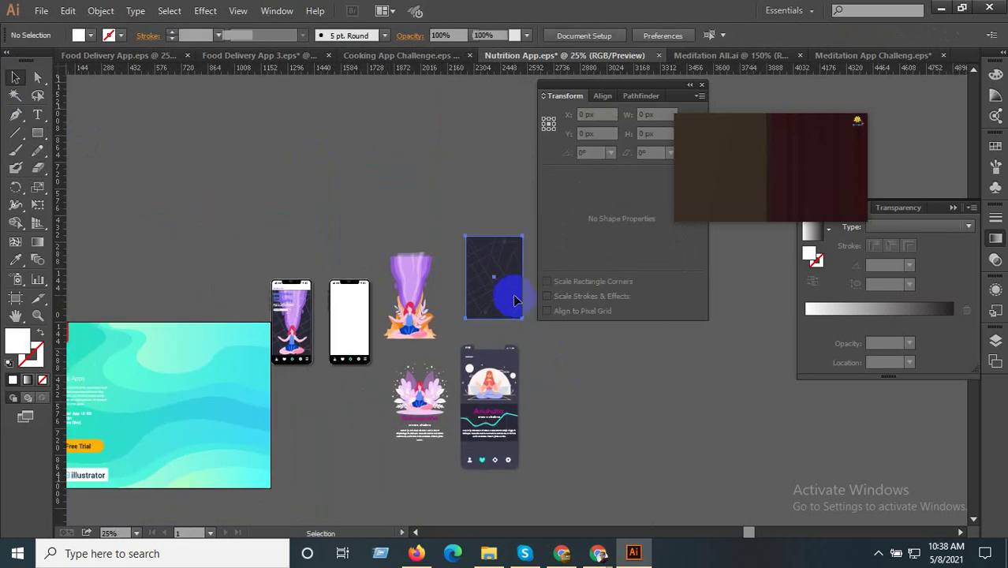
- Move the clipped grid onto the blank second phone and narrow it to the screen width
mouse_move(513, 276)
mouse_down()
mouse_move(353, 337)
mouse_move(341, 360)
mouse_up()
scroll(348, 339, up, 3)
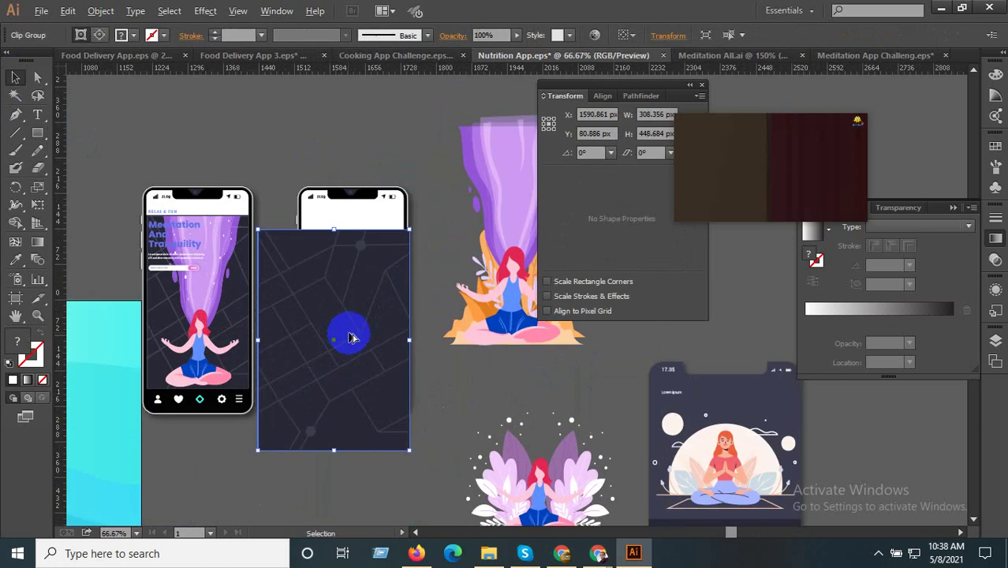
scroll(316, 363, up, 1)
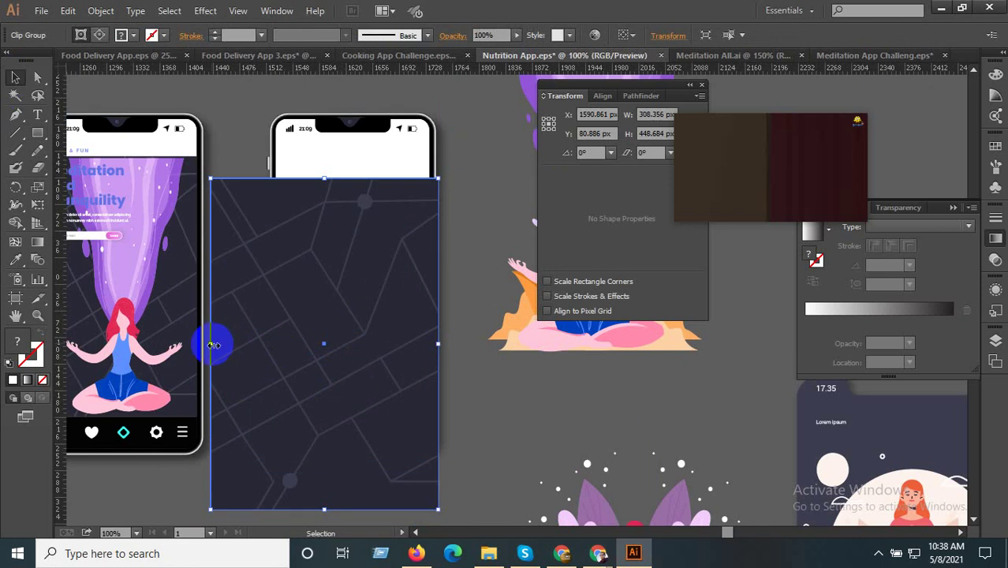
drag(213, 345, 299, 341)
scroll(347, 332, down, 2)
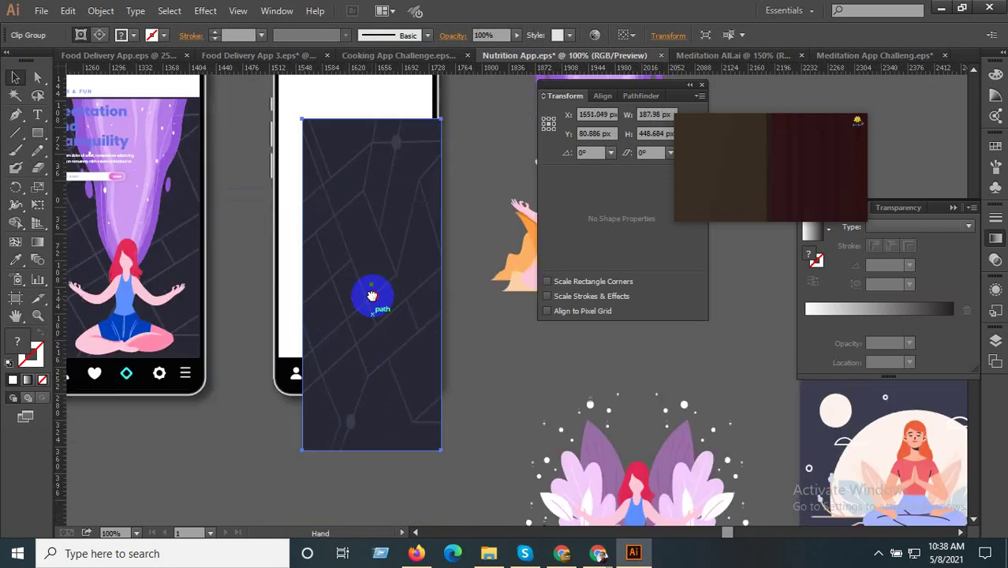
scroll(372, 315, down, 2)
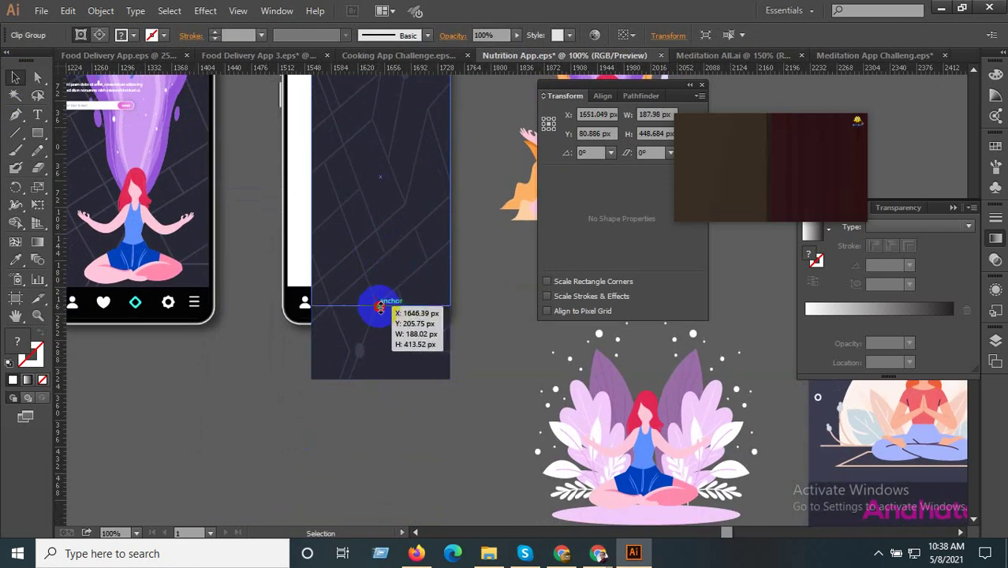
- Shorten the grid to about 188 × 315 px and snap it below the status bar
drag(382, 382, 344, 288)
scroll(344, 289, up, 2)
mouse_move(418, 315)
mouse_down()
mouse_move(274, 265)
mouse_move(150, 297)
mouse_up()
scroll(277, 265, up, 3)
scroll(146, 312, down, 4)
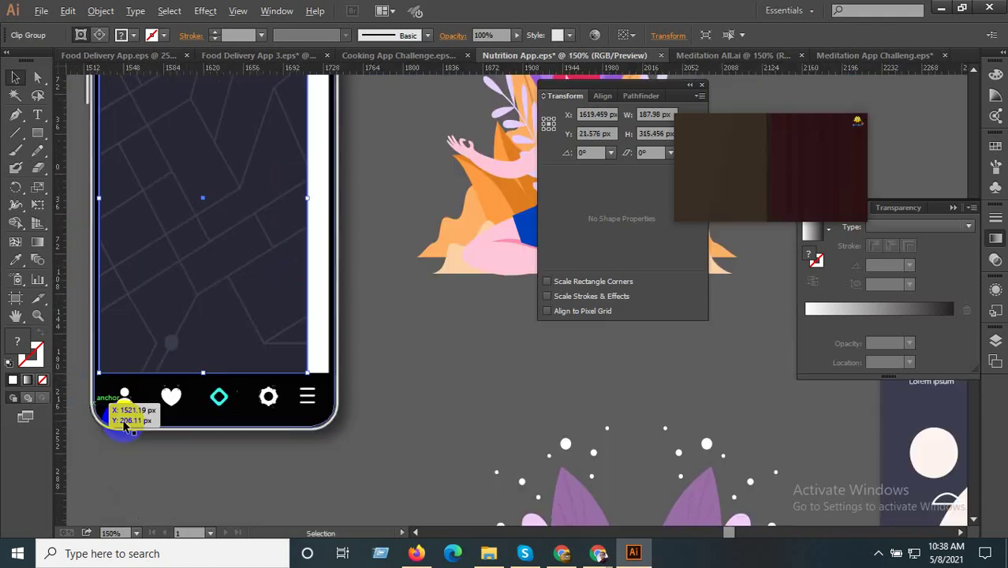
scroll(175, 447, down, 2)
scroll(246, 262, up, 3)
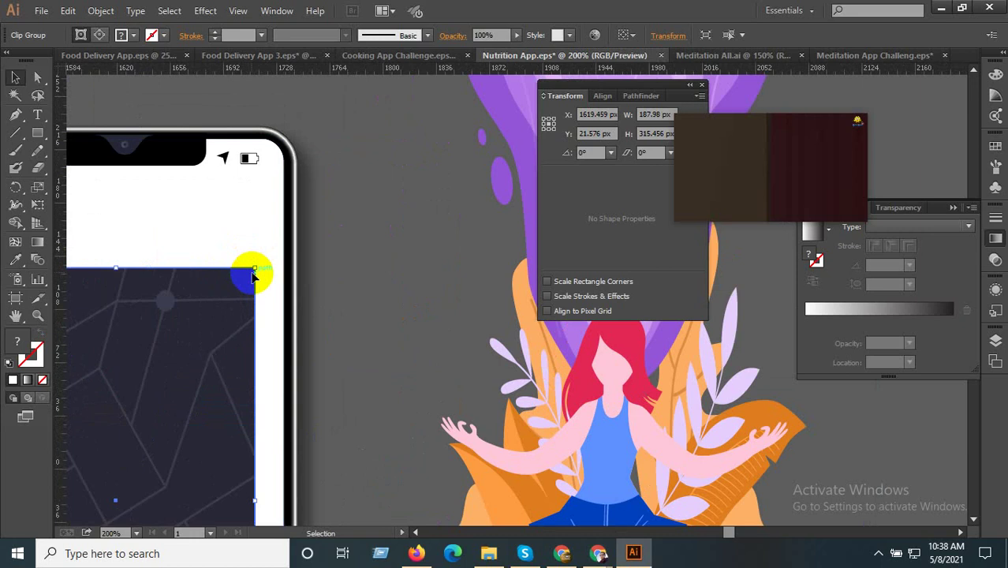
drag(254, 268, 282, 219)
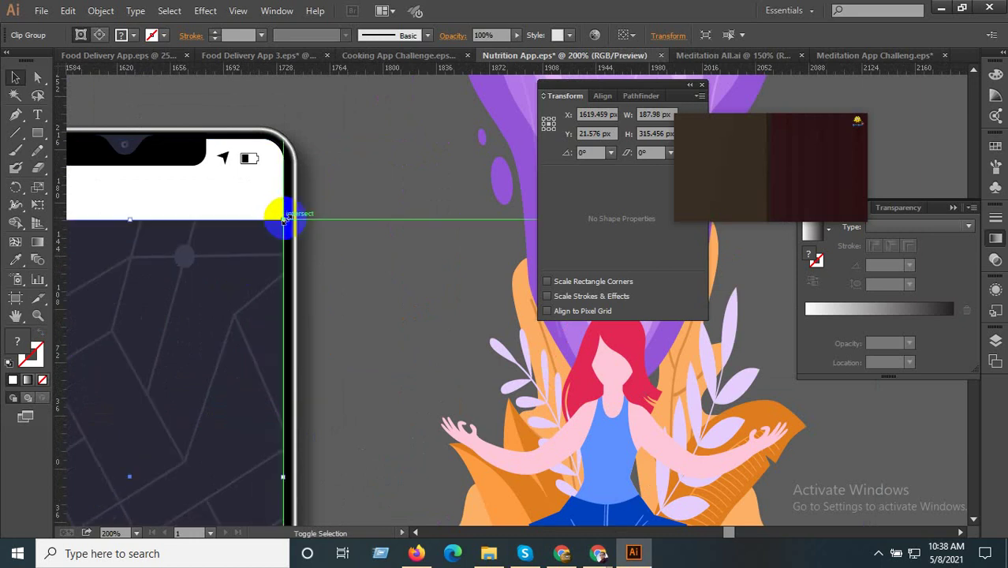
click(371, 234)
scroll(370, 233, down, 3)
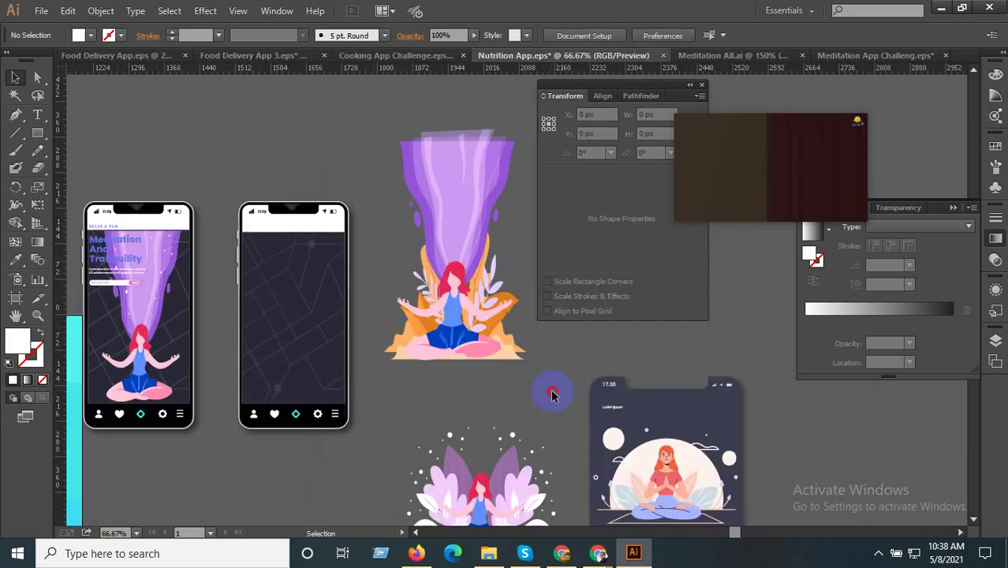
- Drop the meditation illustration onto the second phone, group it and bring it to front
drag(445, 218, 436, 292)
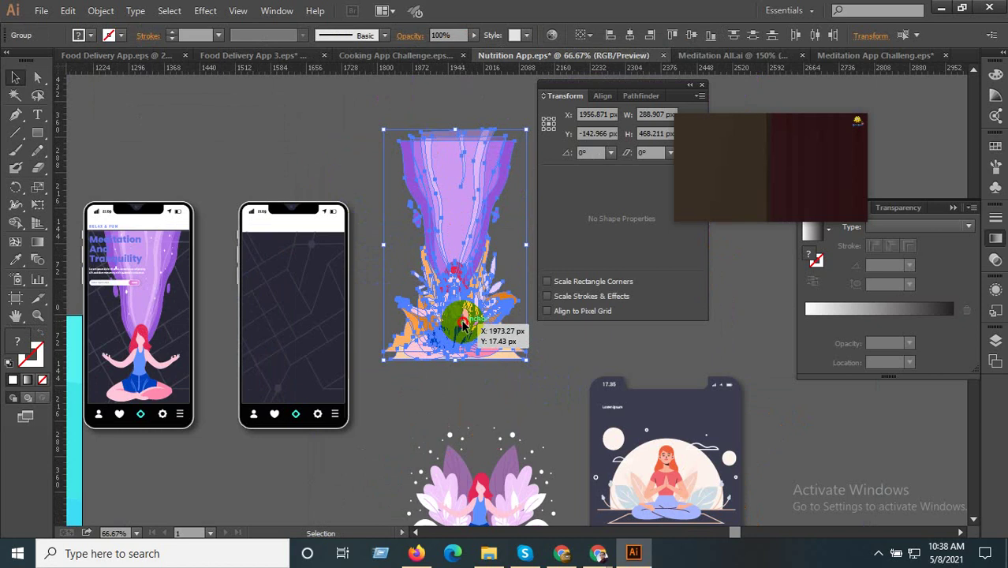
drag(464, 323, 300, 363)
right_click(304, 358)
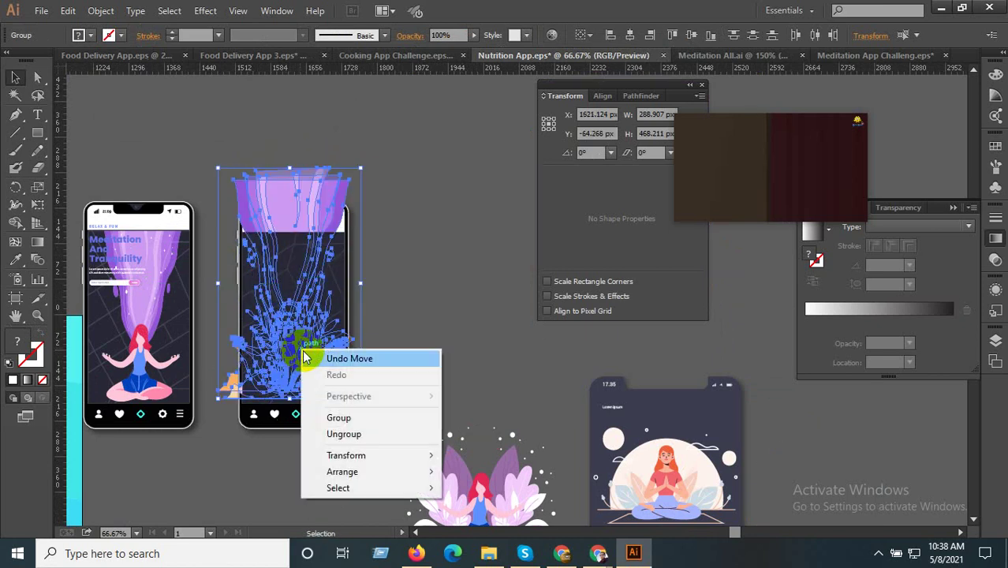
click(333, 419)
right_click(294, 342)
mouse_move(334, 464)
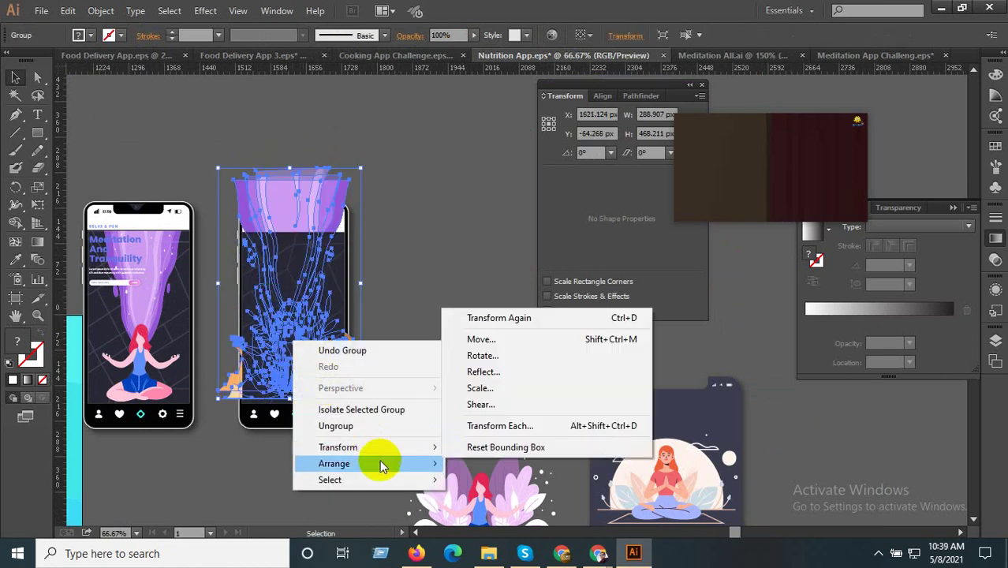
click(474, 467)
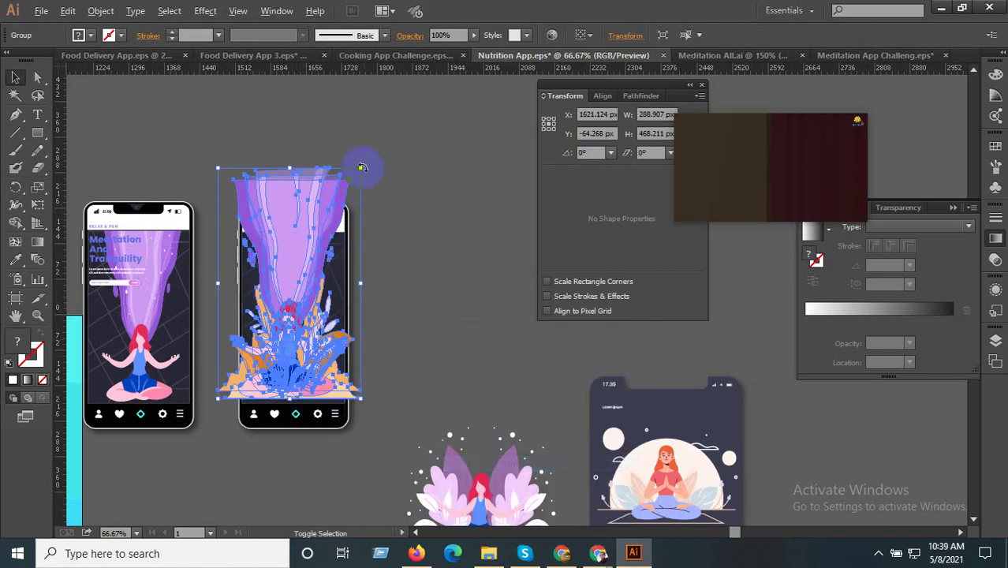
- Scale the illustration down and move it up inside the second phone's screen
mouse_move(363, 168)
mouse_down()
mouse_move(337, 212)
mouse_move(352, 348)
mouse_up()
scroll(396, 349, down, 3)
scroll(396, 349, left, 2)
scroll(356, 263, up, 3)
scroll(356, 368, down, 2)
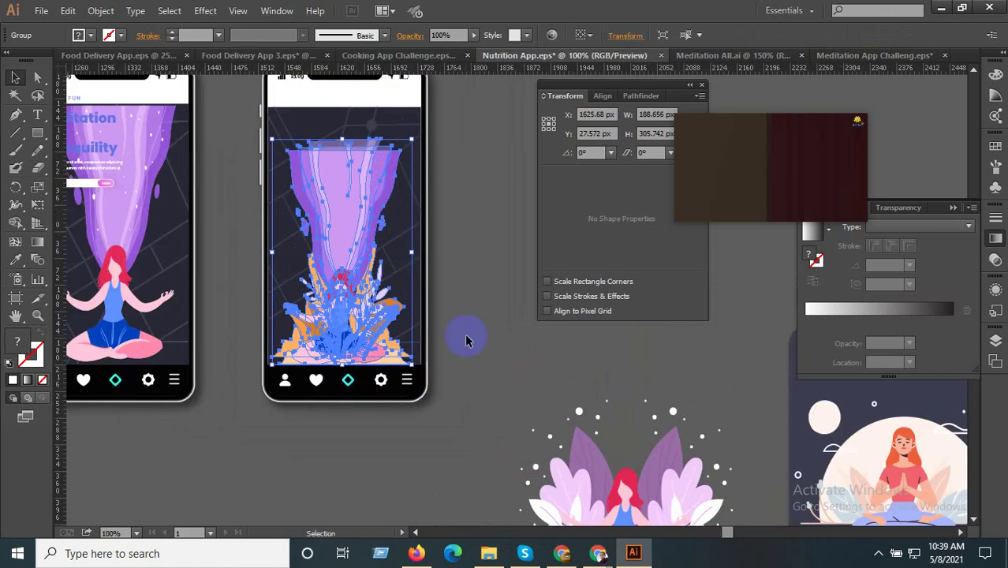
scroll(336, 150, up, 1)
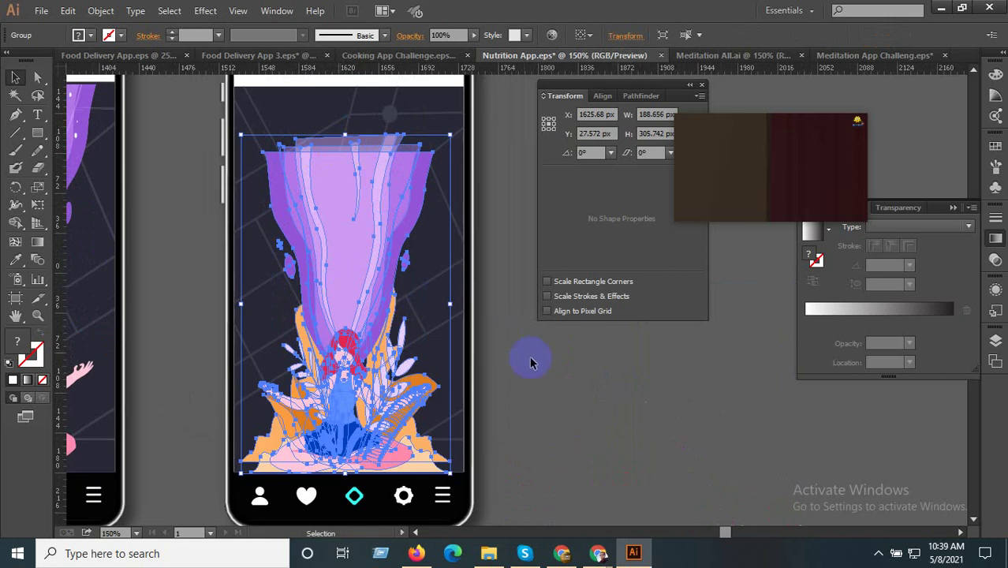
drag(412, 377, 375, 248)
click(534, 418)
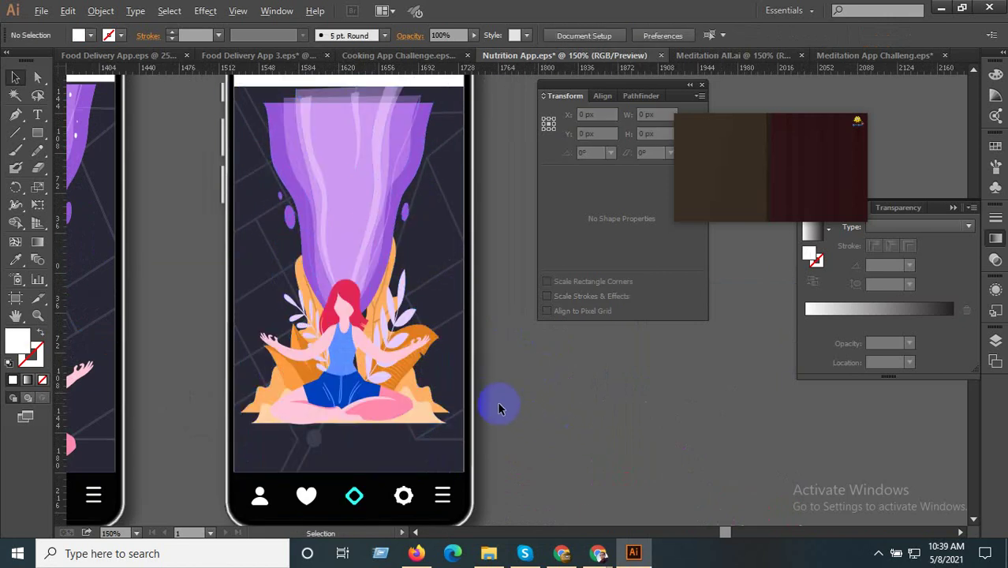
scroll(514, 407, down, 1)
scroll(394, 426, up, 2)
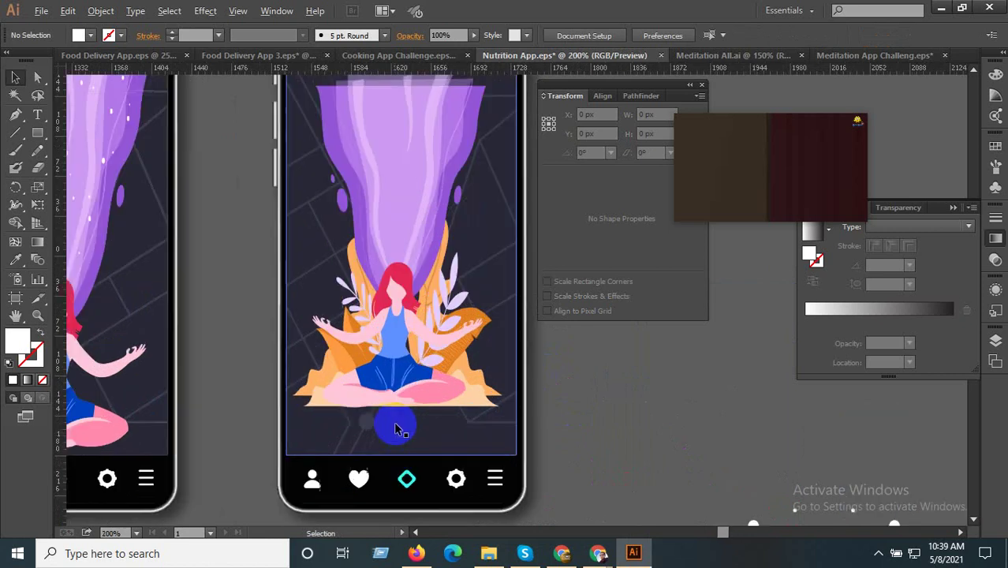
scroll(419, 409, down, 2)
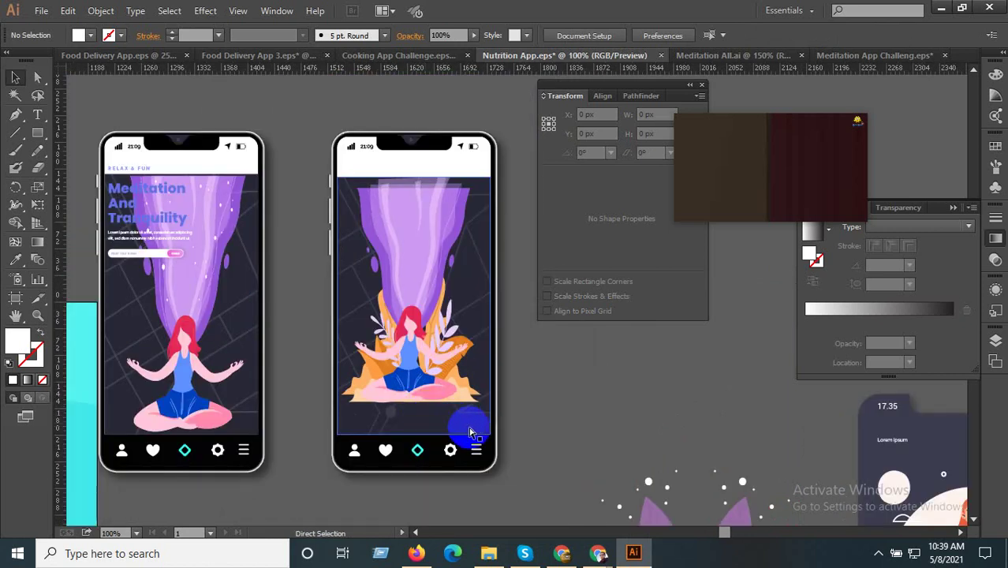
- Narrow the illustration and reposition it within the second phone's screen
drag(446, 426, 433, 385)
scroll(432, 395, up, 1)
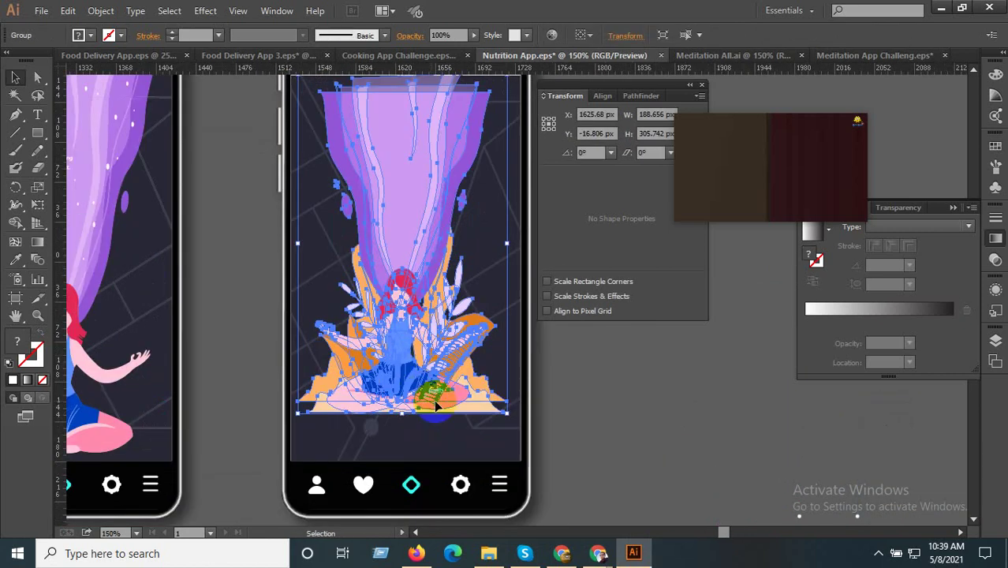
drag(508, 245, 491, 244)
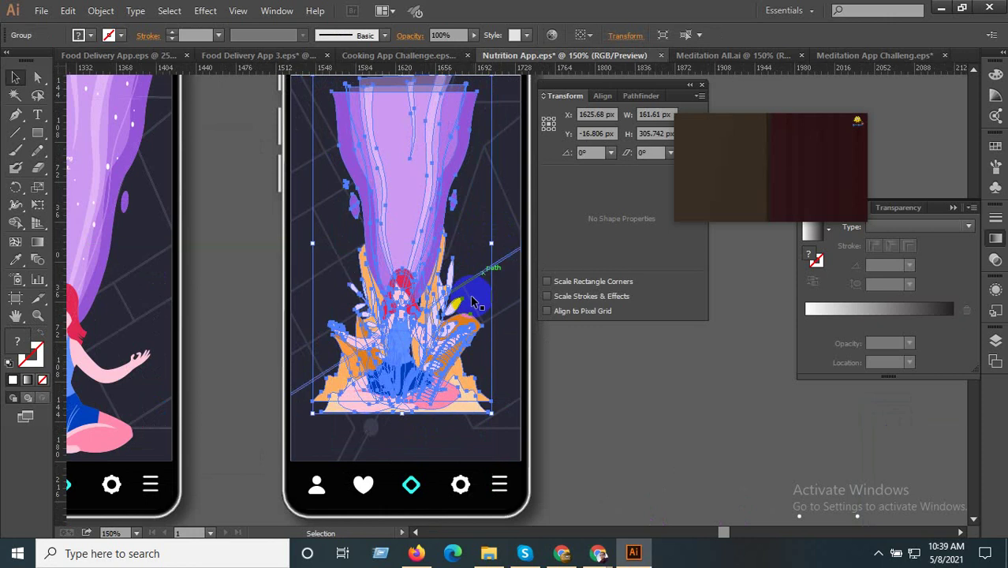
drag(422, 381, 422, 418)
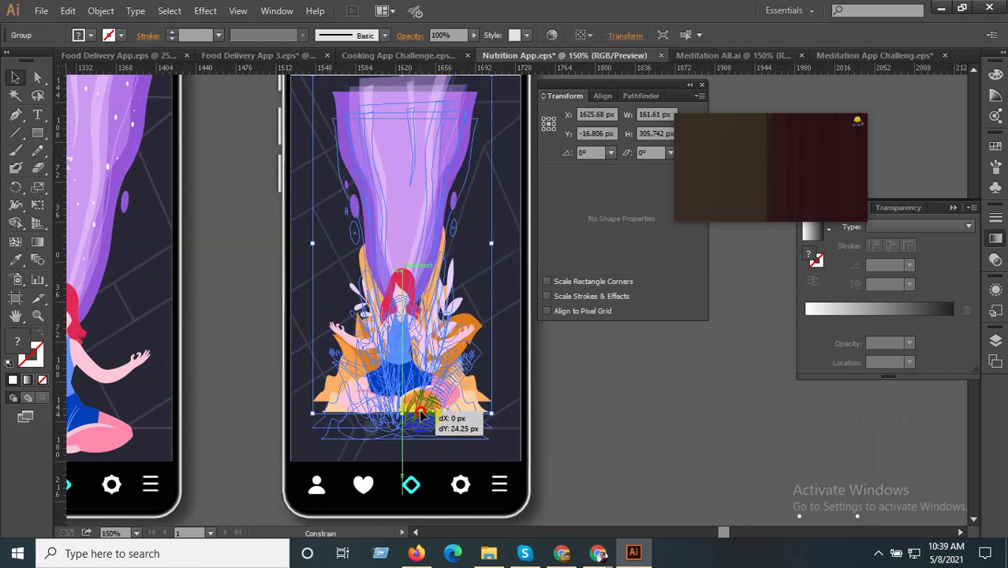
click(557, 419)
scroll(550, 429, down, 1)
- Draw a 169 × 294 px rectangle over the screen and clip the illustration to it
click(405, 282)
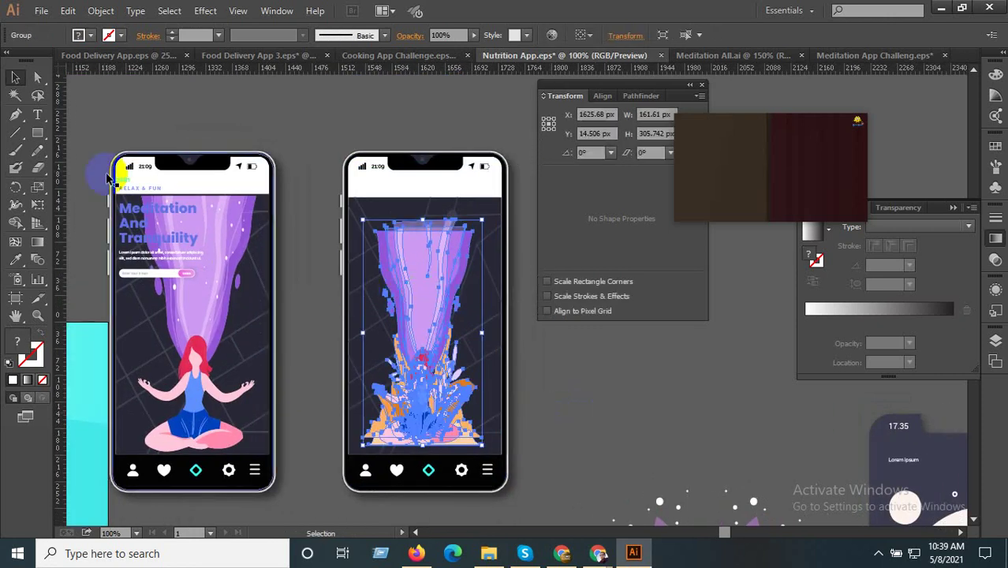
drag(362, 229, 487, 448)
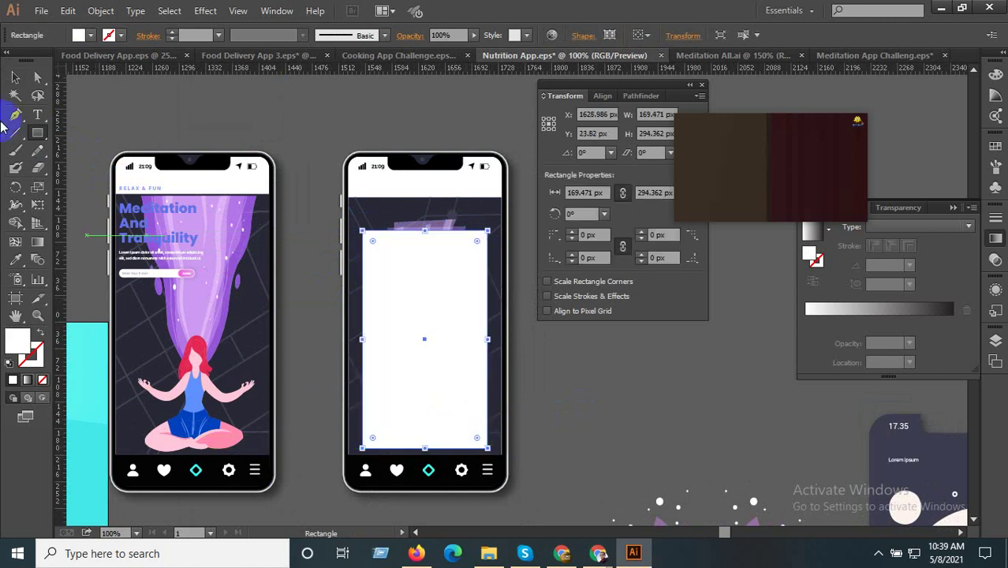
click(17, 78)
shift+click(445, 225)
right_click(447, 251)
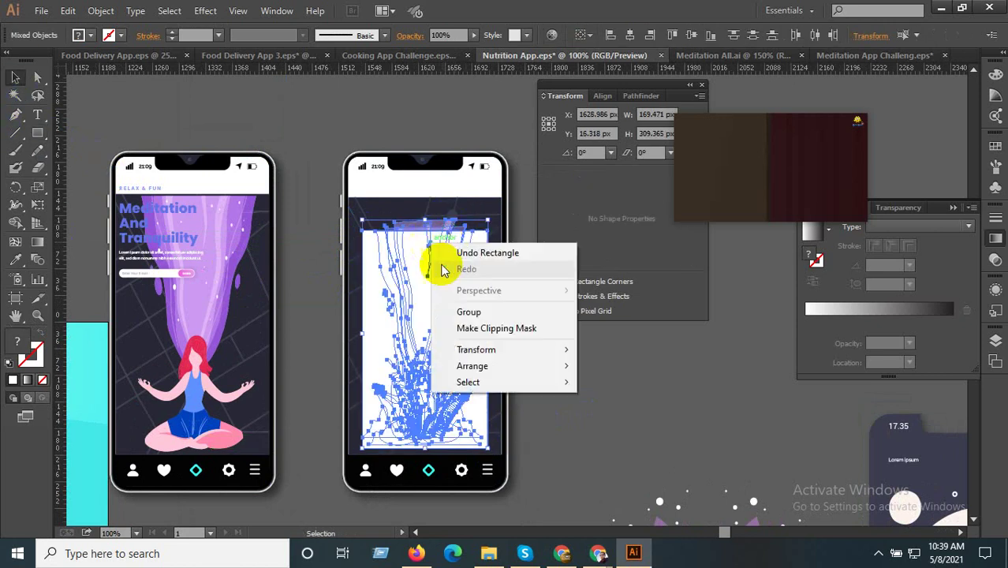
click(481, 328)
click(557, 376)
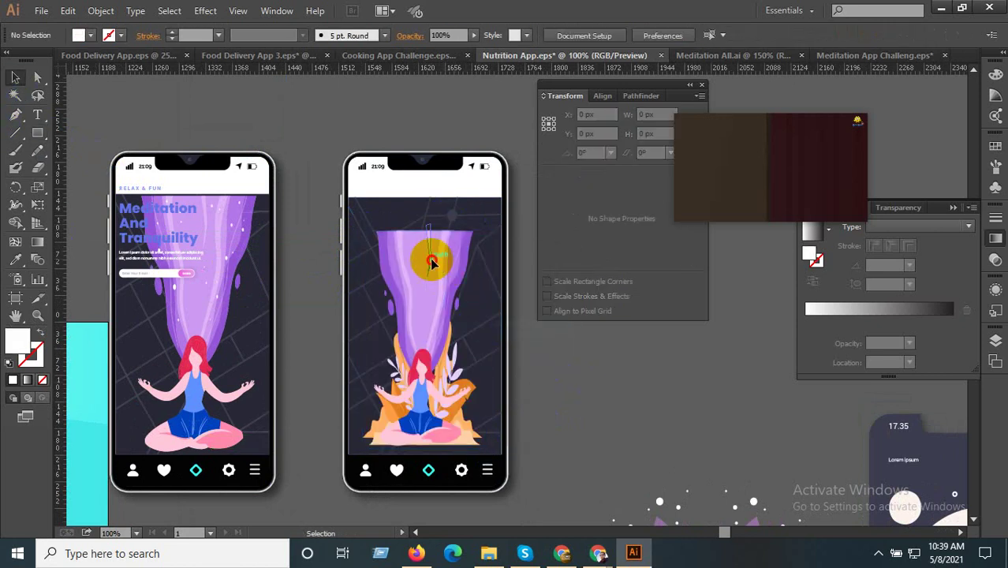
click(427, 238)
- Stretch the clipped illustration to about 207 × 339 px, edge to edge from the status bar
scroll(419, 229, up, 2)
drag(424, 218, 426, 155)
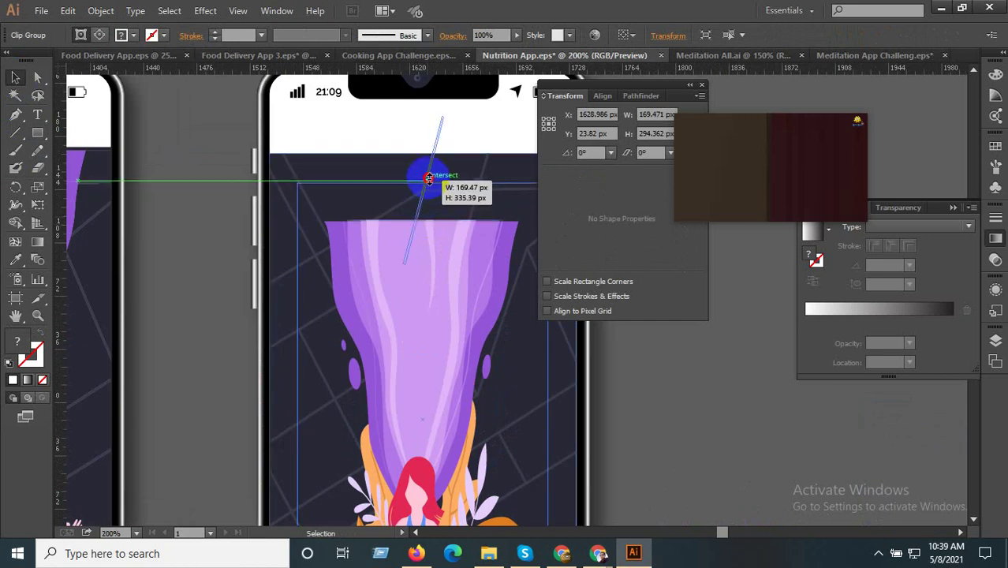
scroll(387, 251, down, 2)
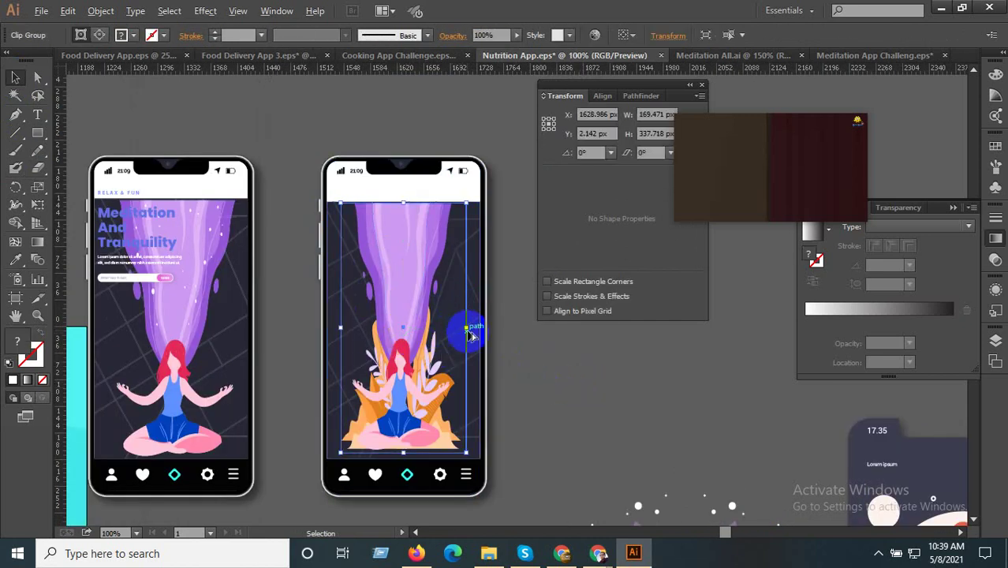
drag(467, 327, 481, 326)
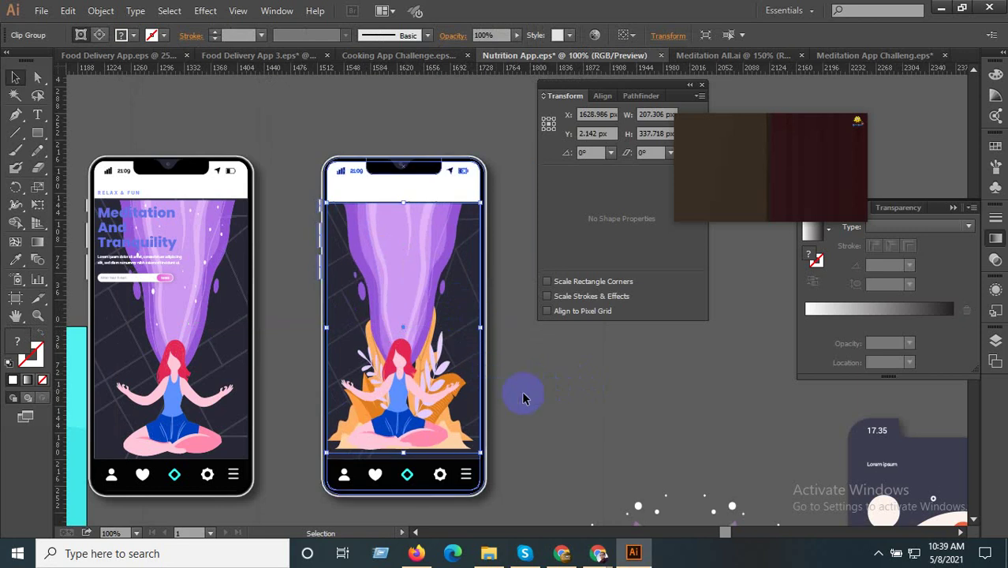
click(528, 398)
click(393, 232)
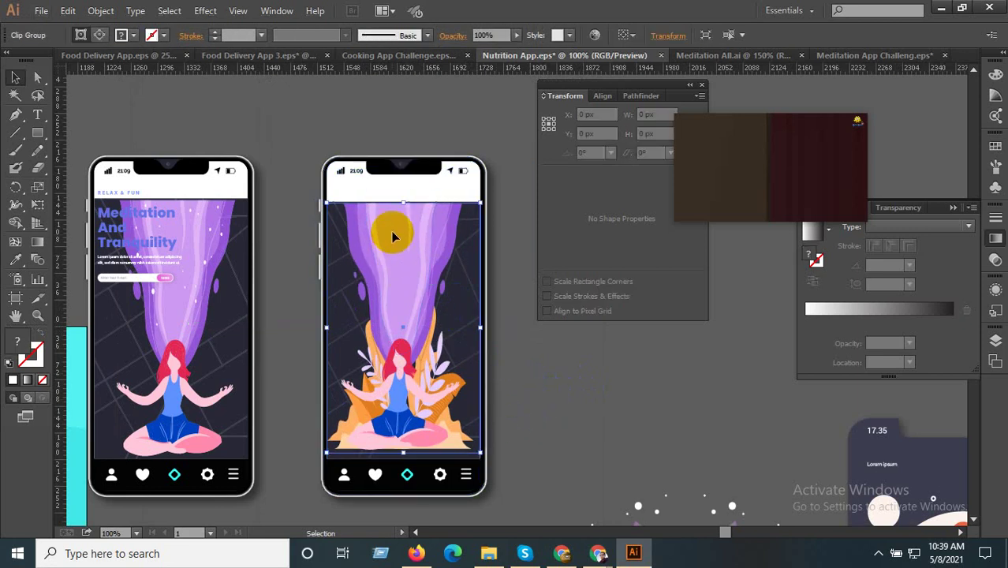
scroll(401, 202, up, 3)
scroll(405, 207, up, 2)
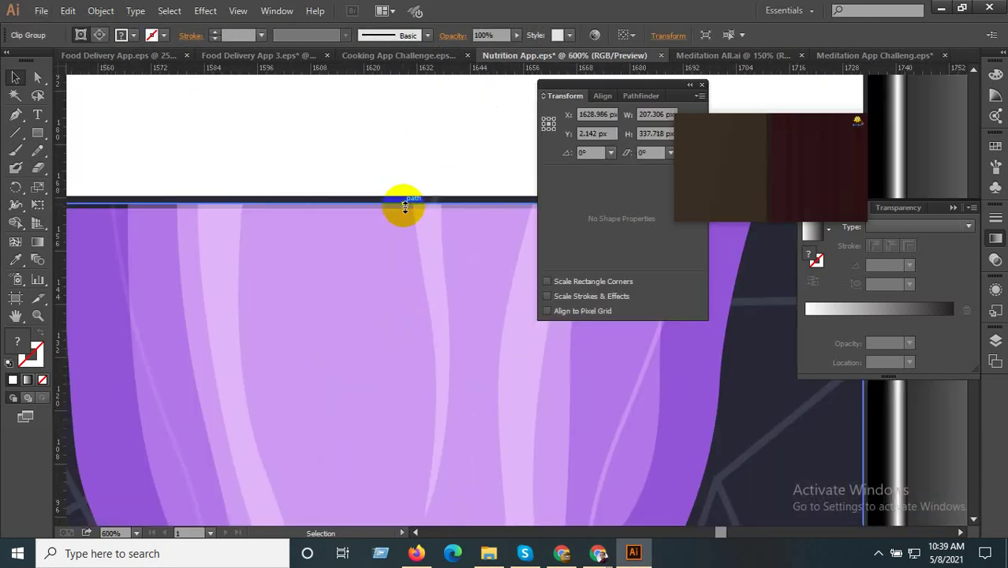
drag(405, 199, 403, 202)
scroll(402, 211, down, 2)
scroll(415, 288, down, 3)
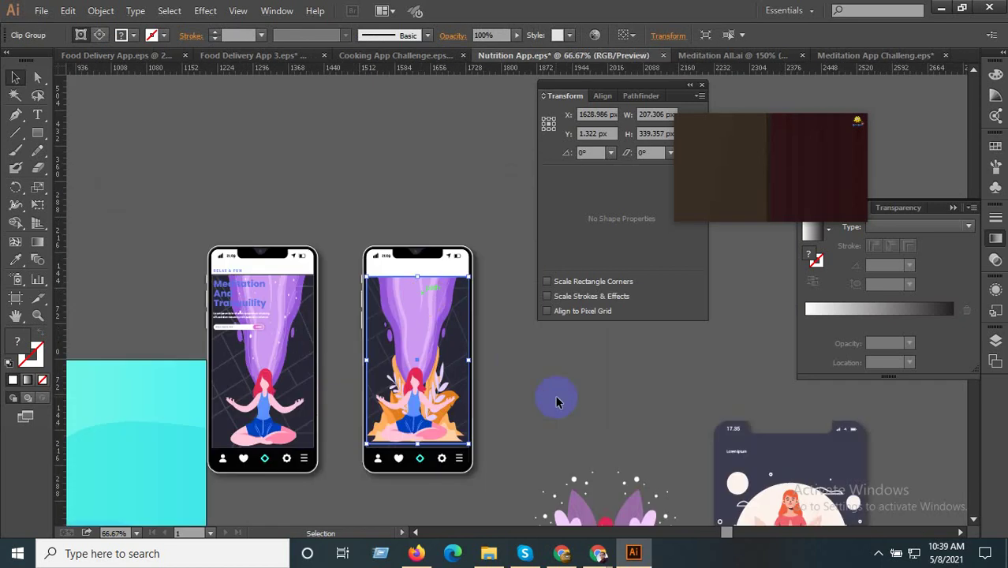
click(555, 397)
- Copy the Meditation And Tranquility text onto the second phone and bring it to front
click(237, 314)
scroll(229, 308, up, 2)
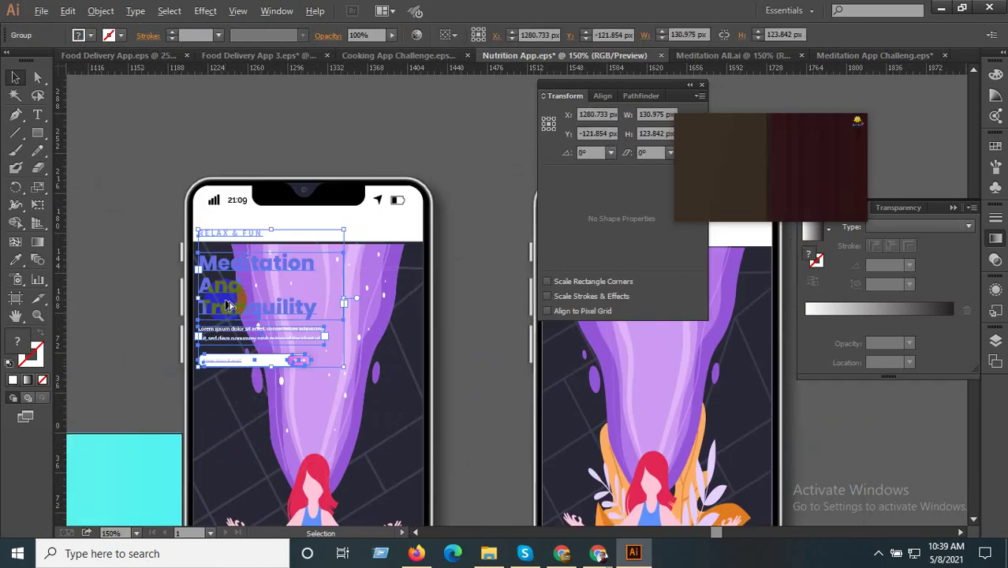
scroll(206, 326, down, 1)
drag(201, 324, 452, 318)
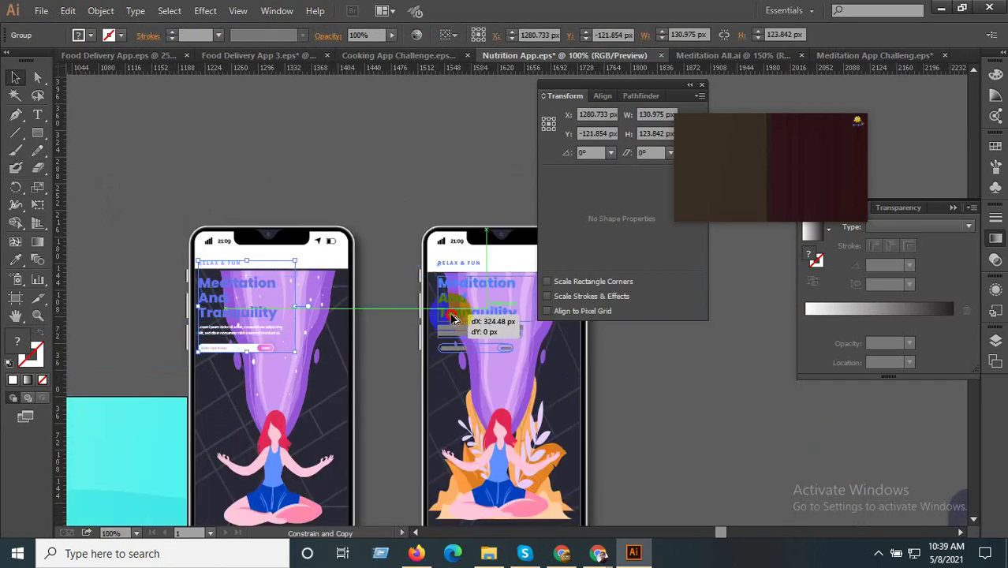
key(Escape)
click(264, 202)
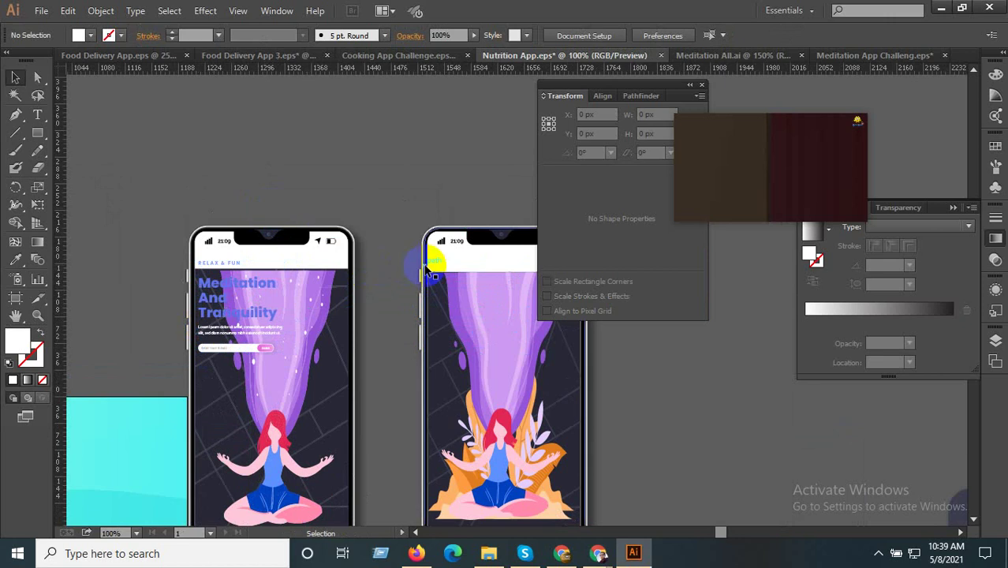
drag(216, 290, 467, 290)
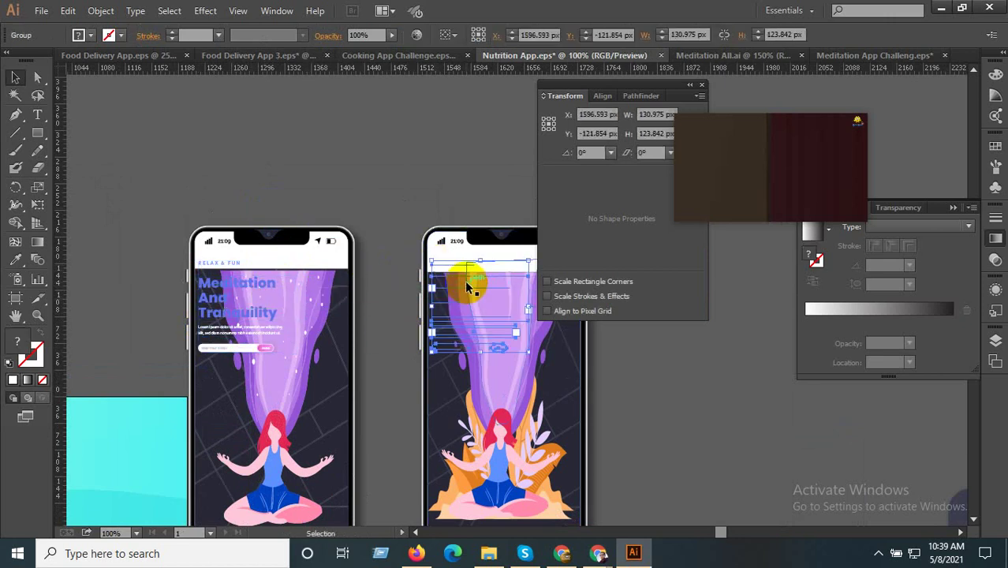
right_click(467, 288)
click(662, 407)
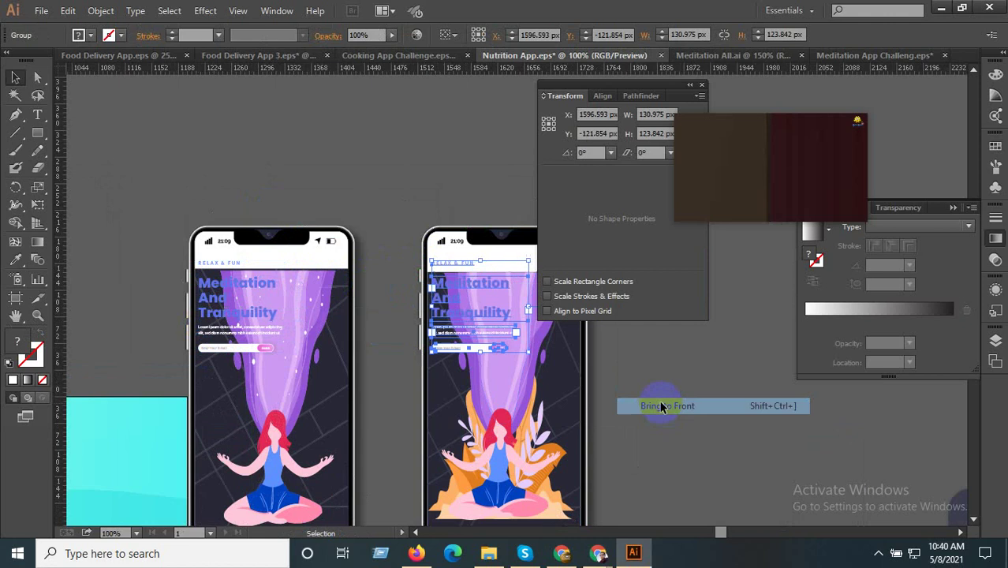
scroll(248, 320, down, 3)
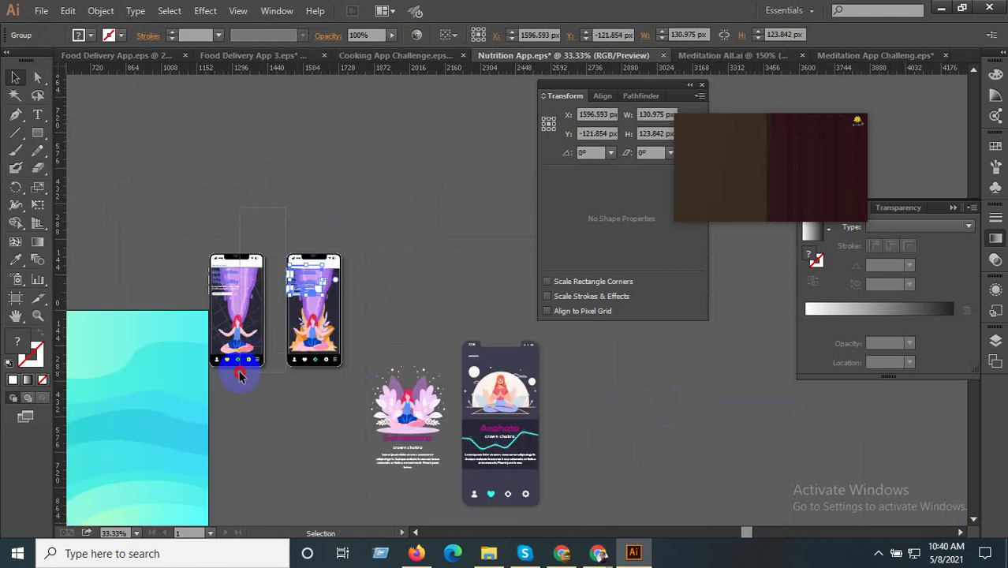
click(262, 404)
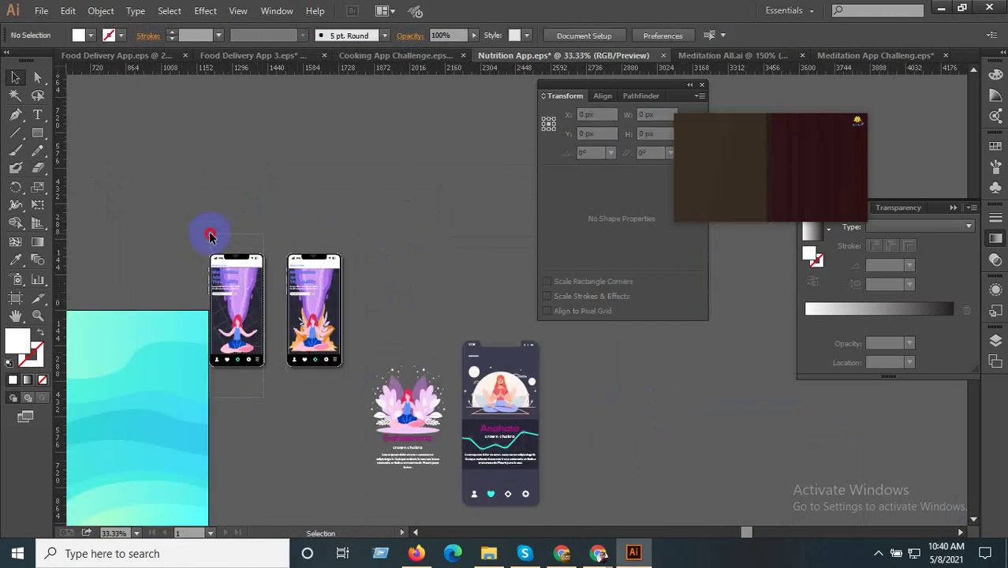
- Duplicate the finished purple-beam phone mockup beside it
drag(210, 236, 265, 246)
scroll(325, 380, up, 2)
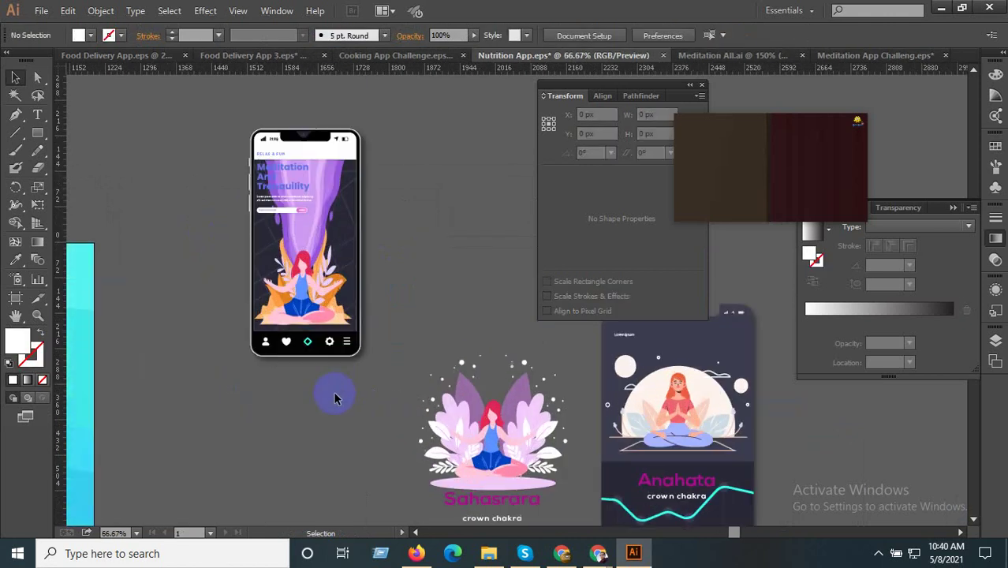
scroll(491, 246, down, 1)
scroll(386, 226, down, 1)
mouse_move(385, 226)
mouse_down()
mouse_move(320, 228)
mouse_move(441, 236)
mouse_up()
click(634, 296)
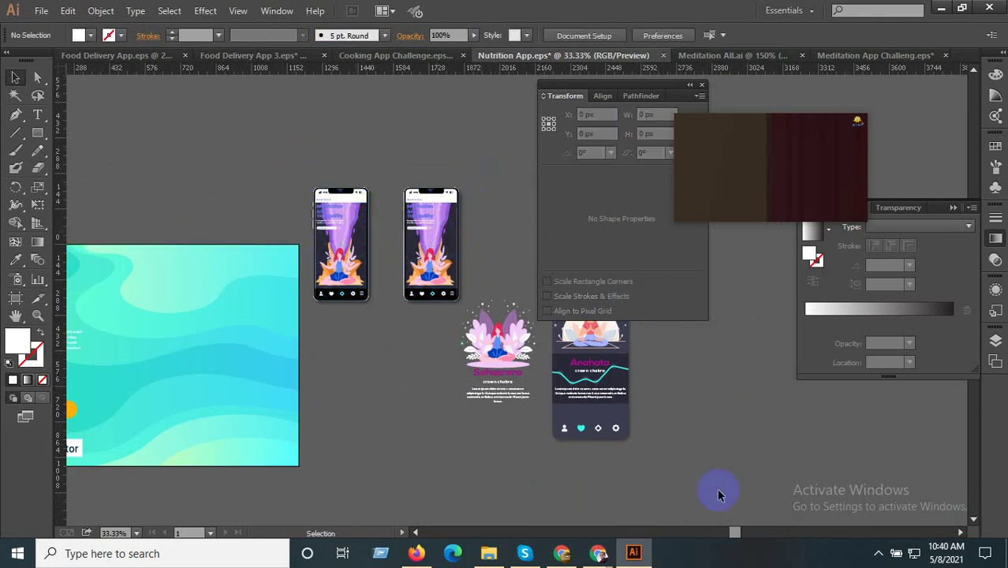
click(876, 550)
scroll(339, 253, up, 3)
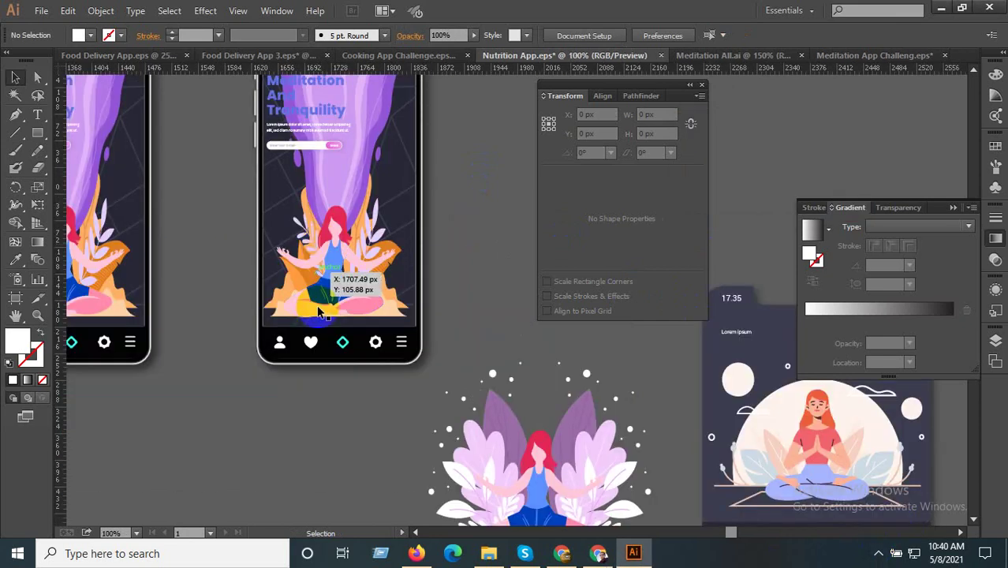
scroll(339, 253, down, 2)
click(335, 307)
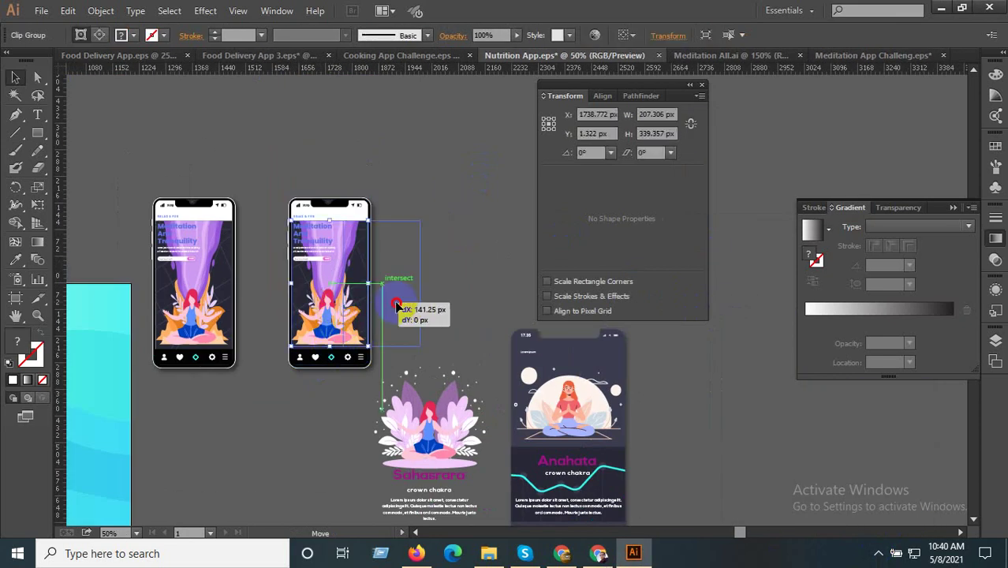
drag(397, 306, 404, 309)
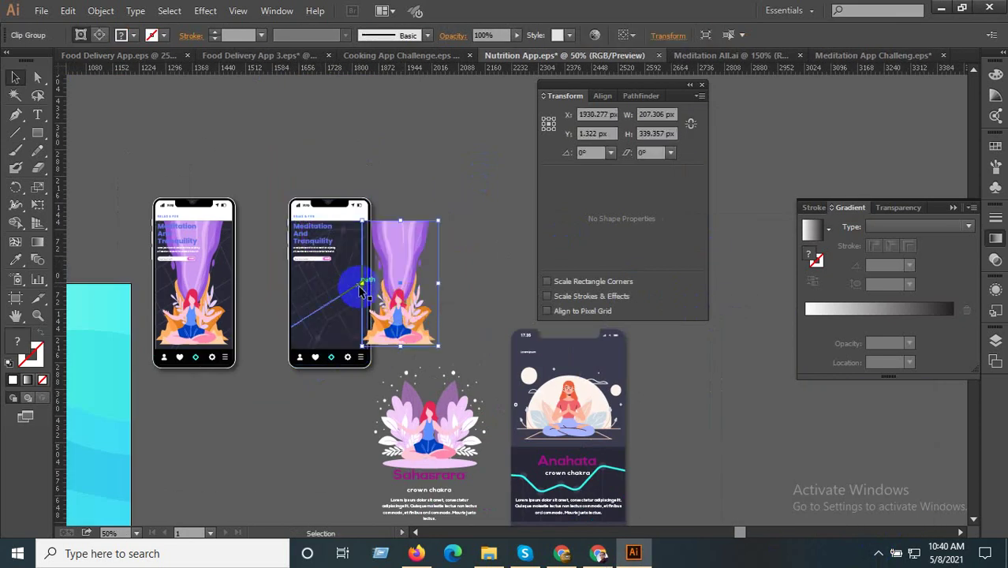
key(Delete)
click(440, 361)
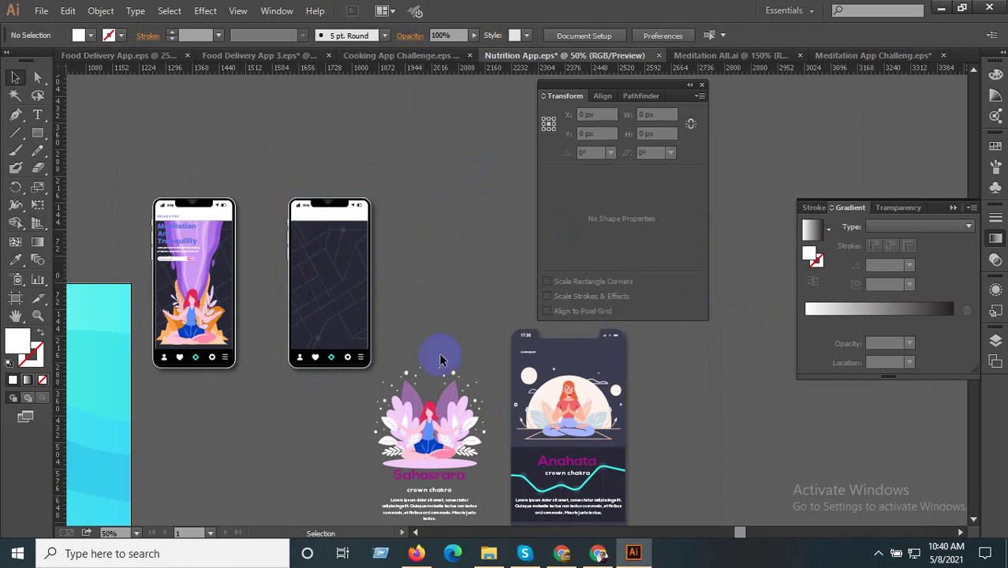
click(436, 426)
scroll(466, 424, down, 5)
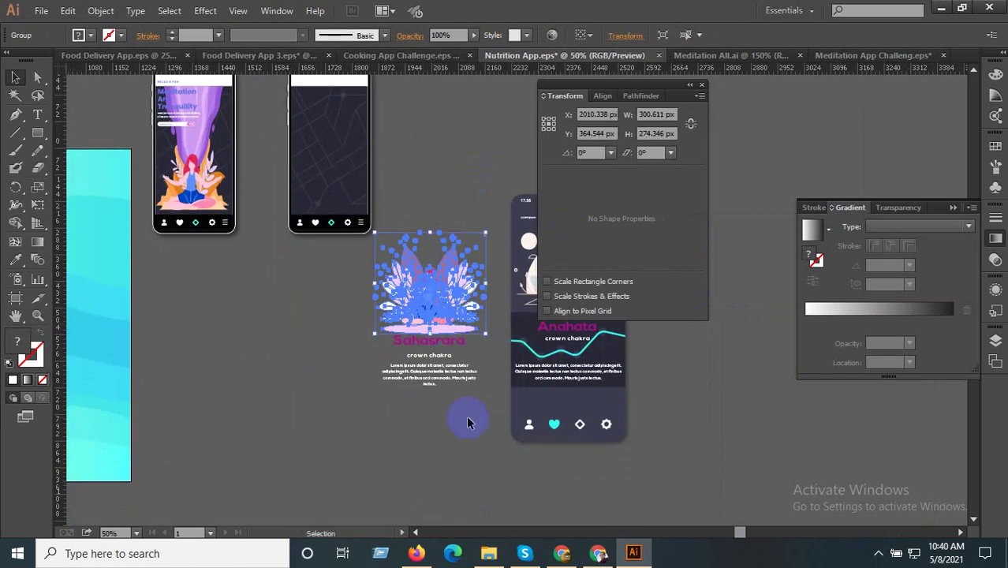
scroll(412, 270, up, 3)
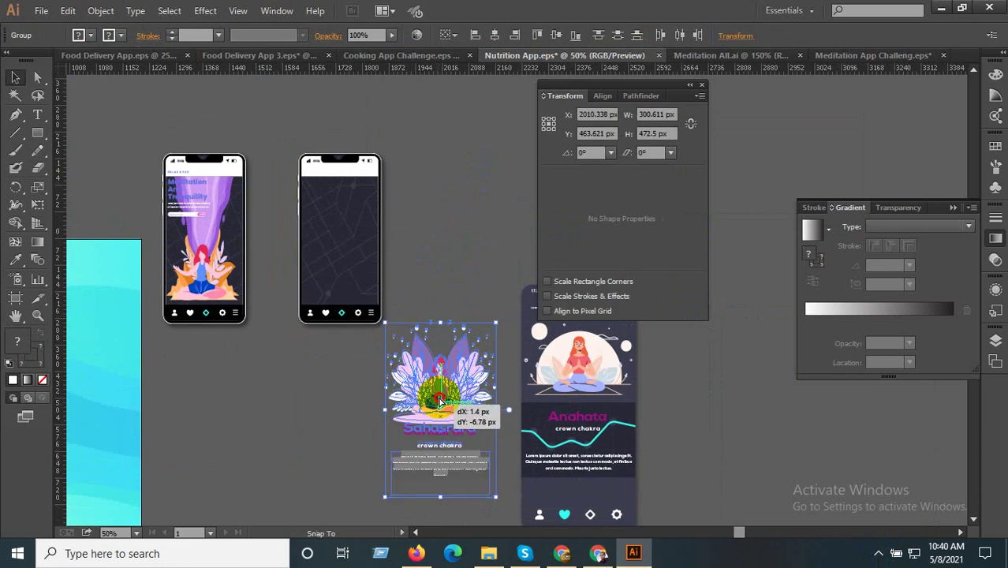
mouse_move(442, 417)
mouse_down()
mouse_move(370, 272)
mouse_move(360, 231)
mouse_up()
right_click(360, 230)
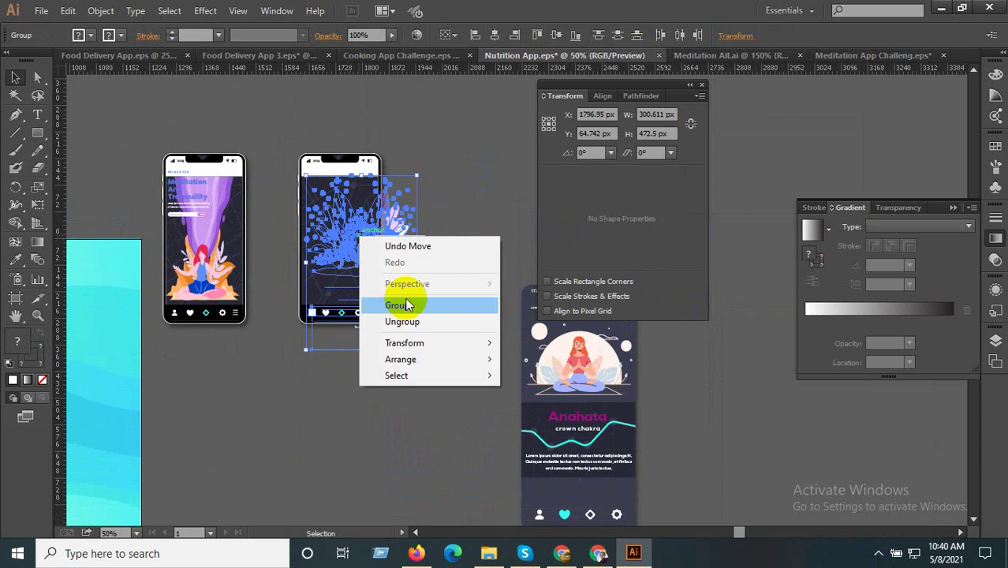
click(396, 304)
right_click(368, 221)
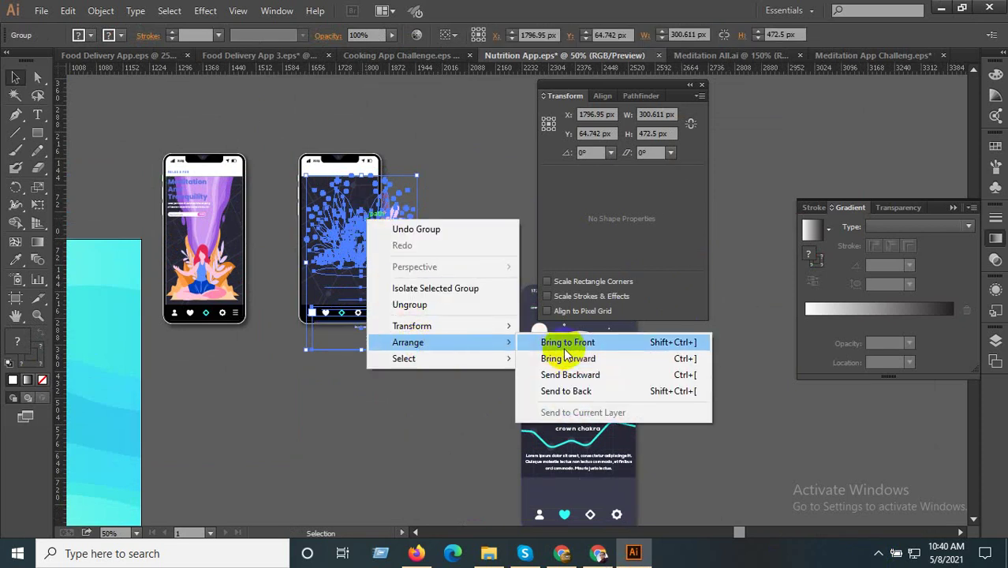
click(552, 343)
scroll(332, 221, up, 2)
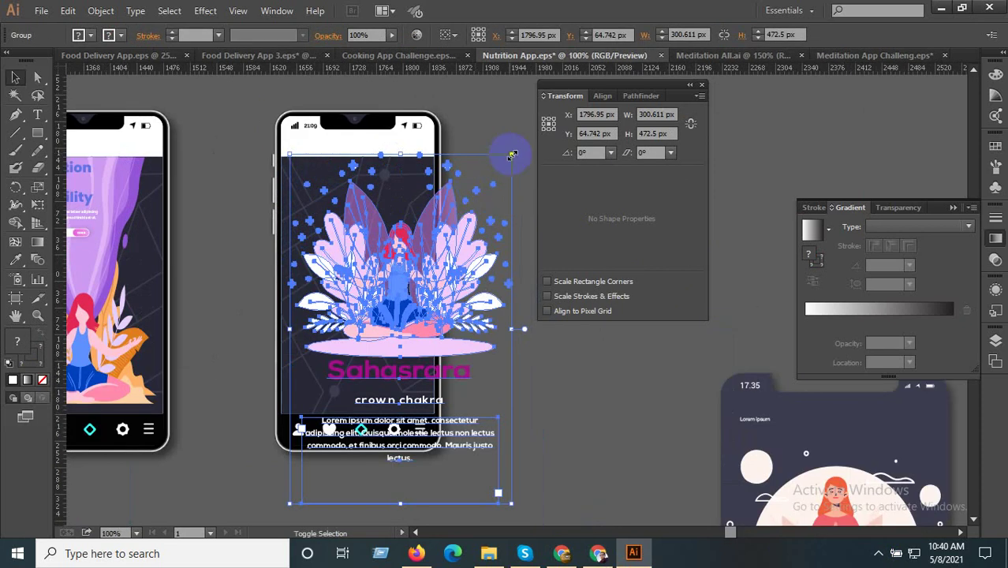
drag(512, 154, 436, 273)
drag(361, 356, 359, 241)
scroll(354, 263, up, 1)
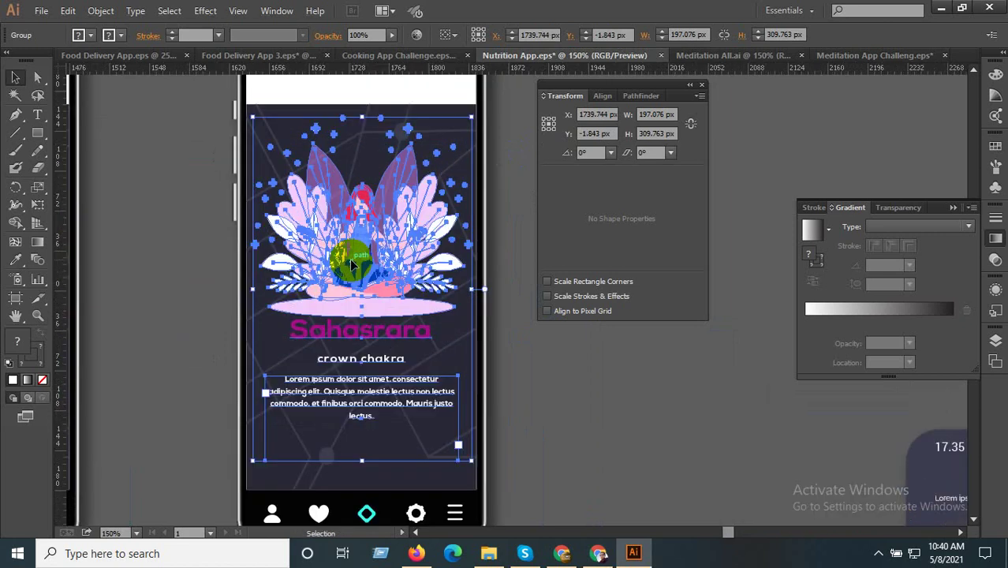
scroll(417, 333, down, 1)
click(509, 380)
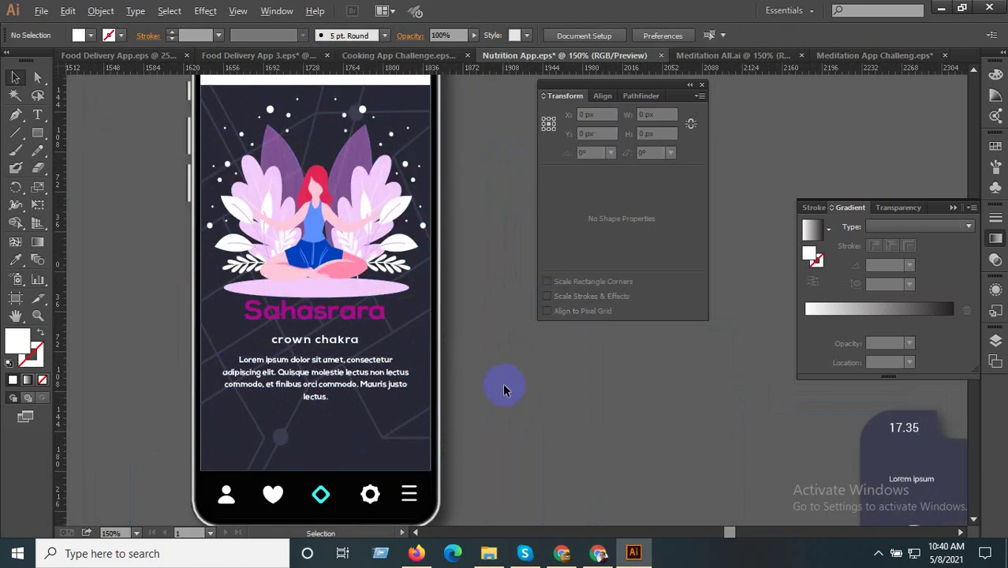
scroll(503, 383, down, 1)
click(339, 425)
scroll(339, 424, up, 2)
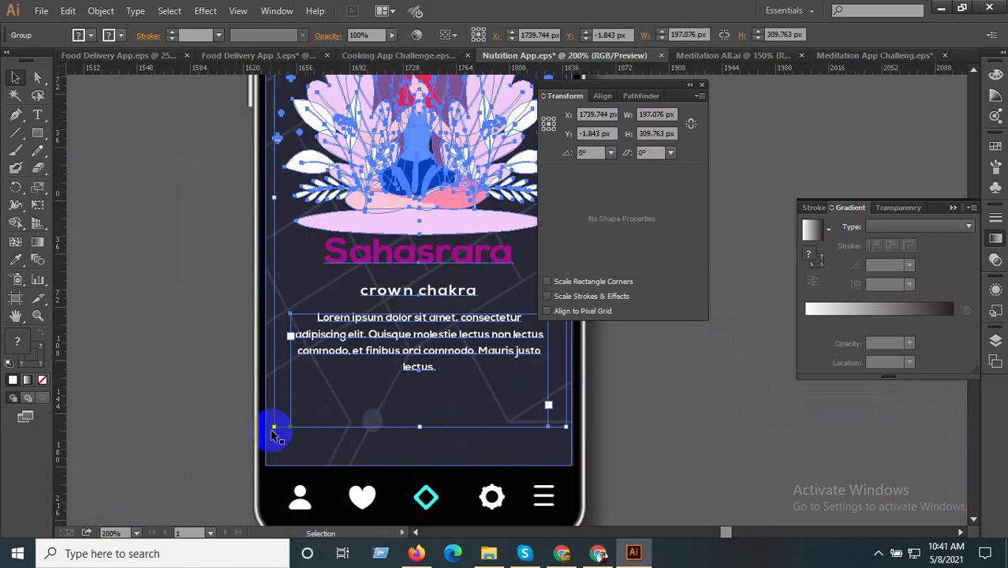
shift+click(269, 444)
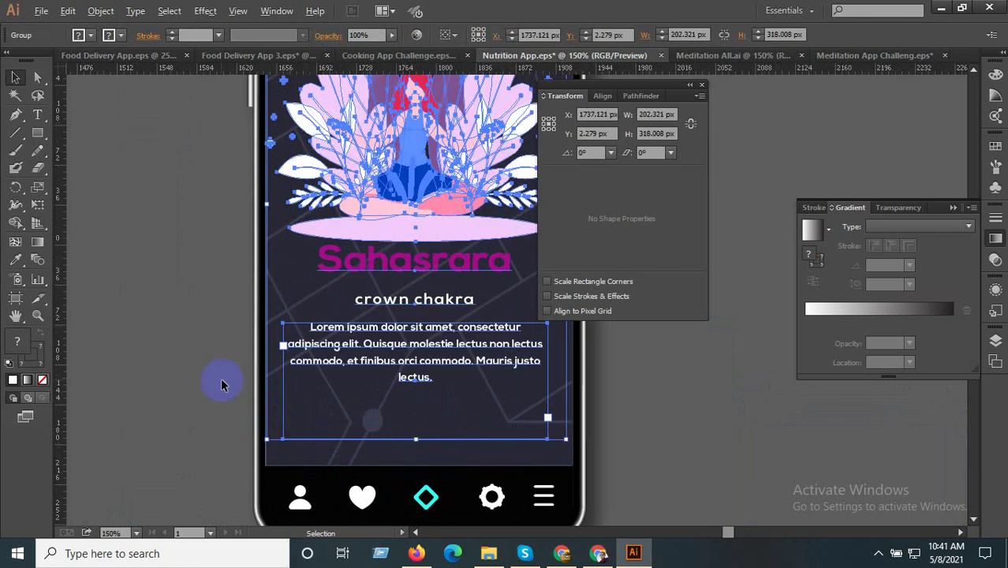
scroll(225, 383, down, 1)
scroll(443, 443, up, 2)
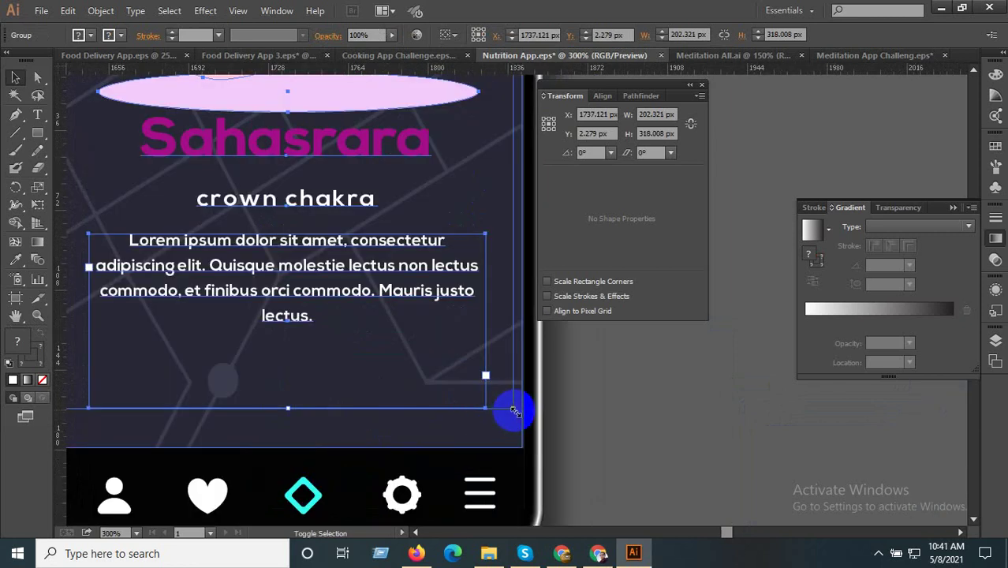
scroll(514, 411, down, 2)
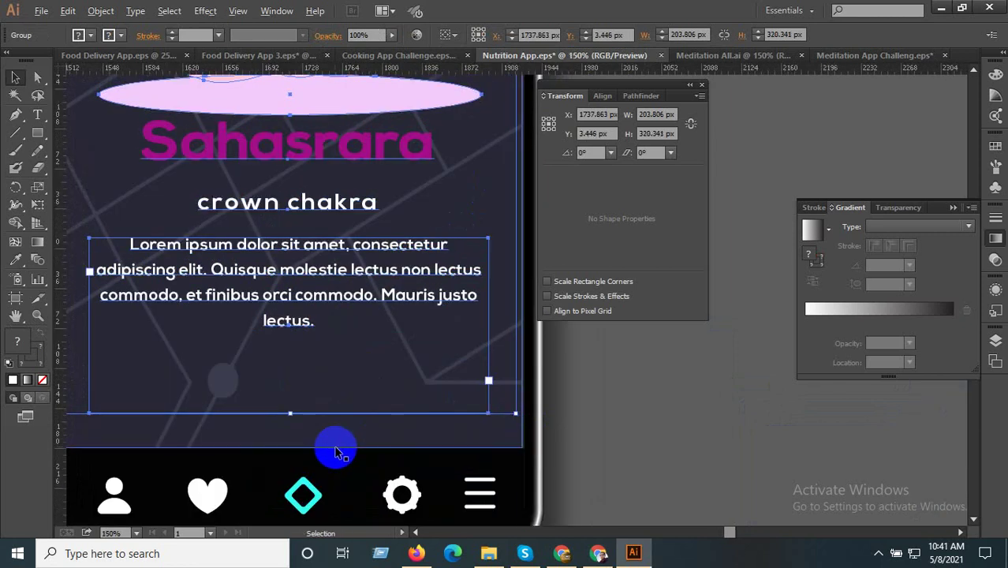
scroll(336, 452, down, 2)
click(522, 435)
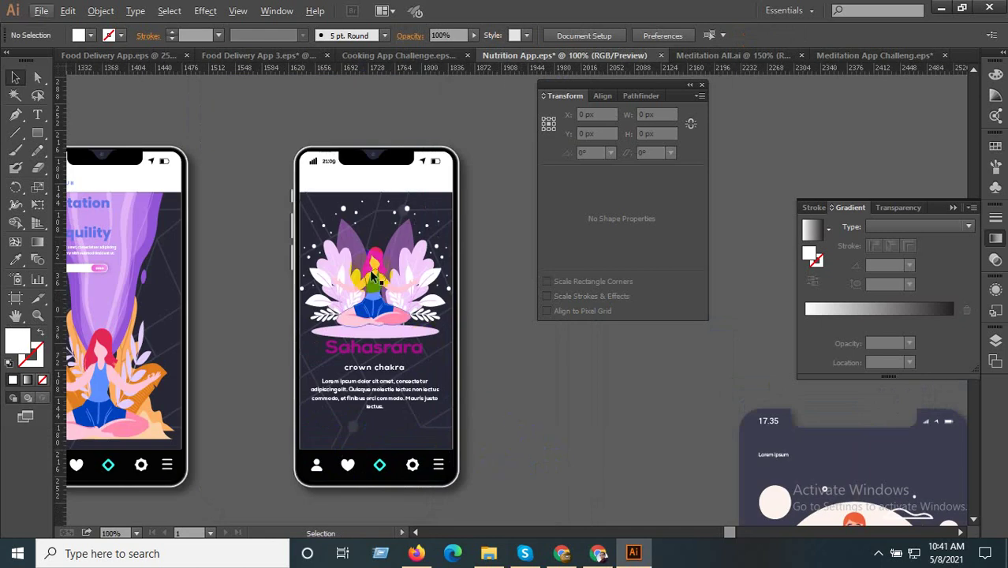
click(373, 274)
scroll(291, 308, up, 2)
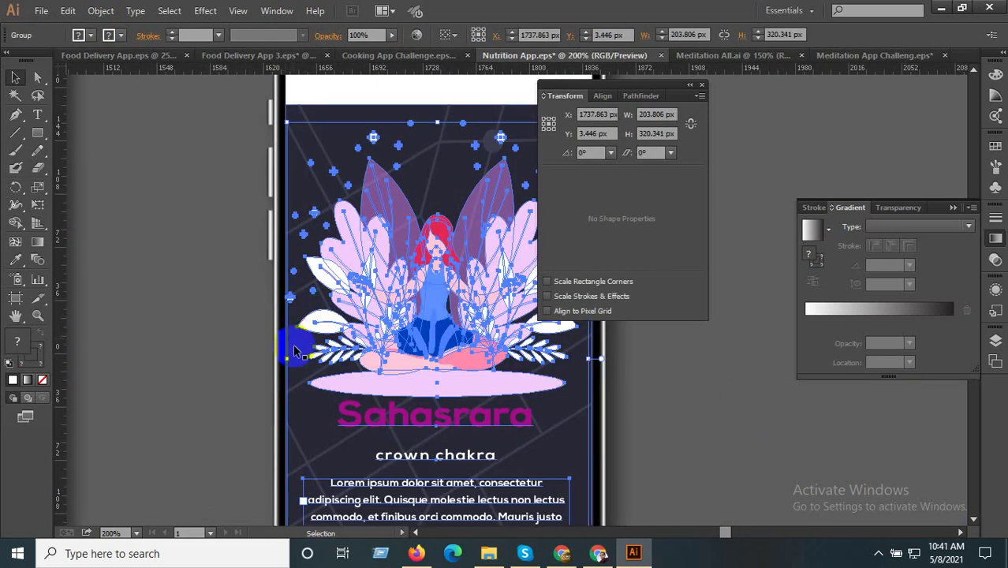
scroll(288, 359, down, 2)
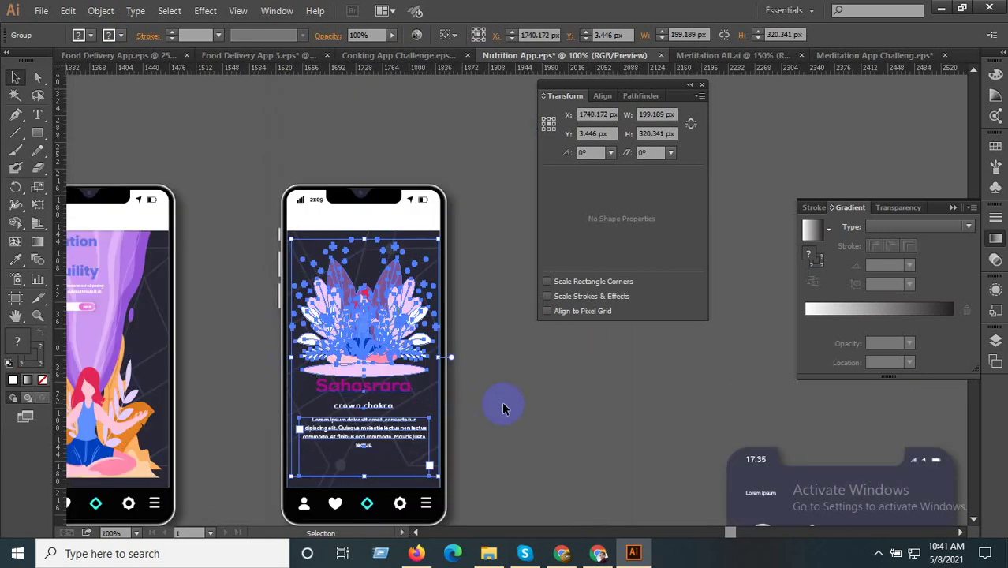
click(494, 407)
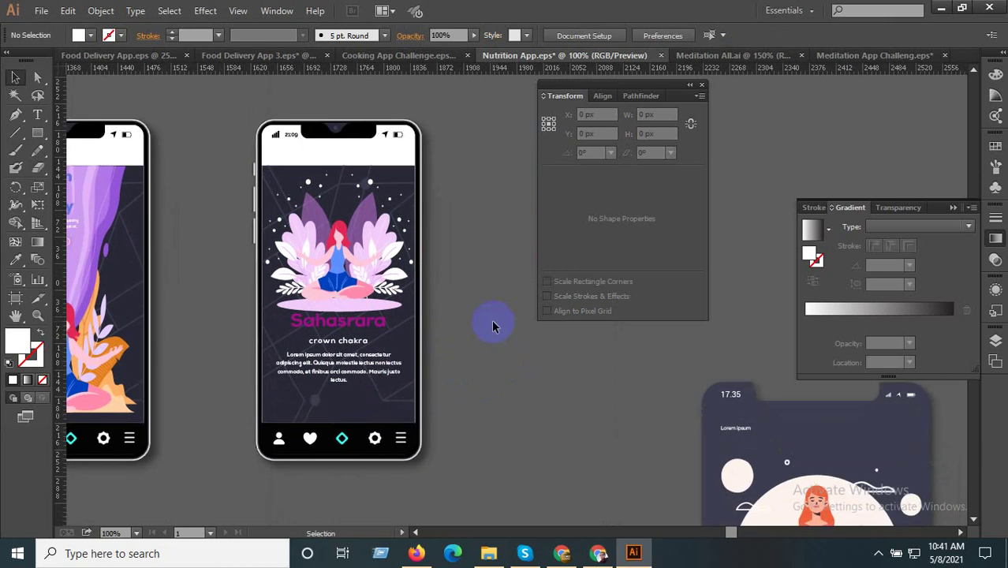
scroll(432, 398, down, 1)
scroll(446, 378, down, 2)
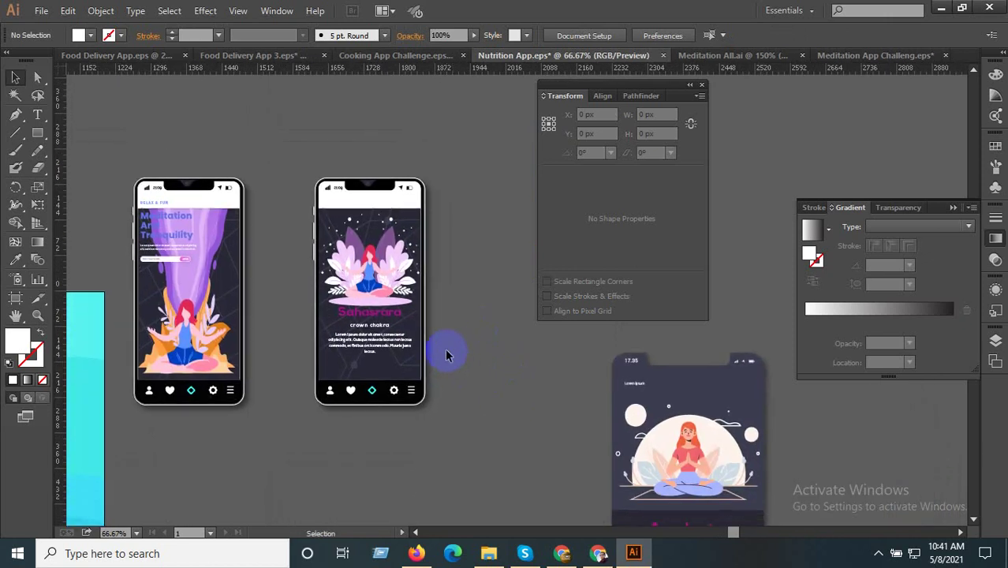
scroll(434, 367, right, 3)
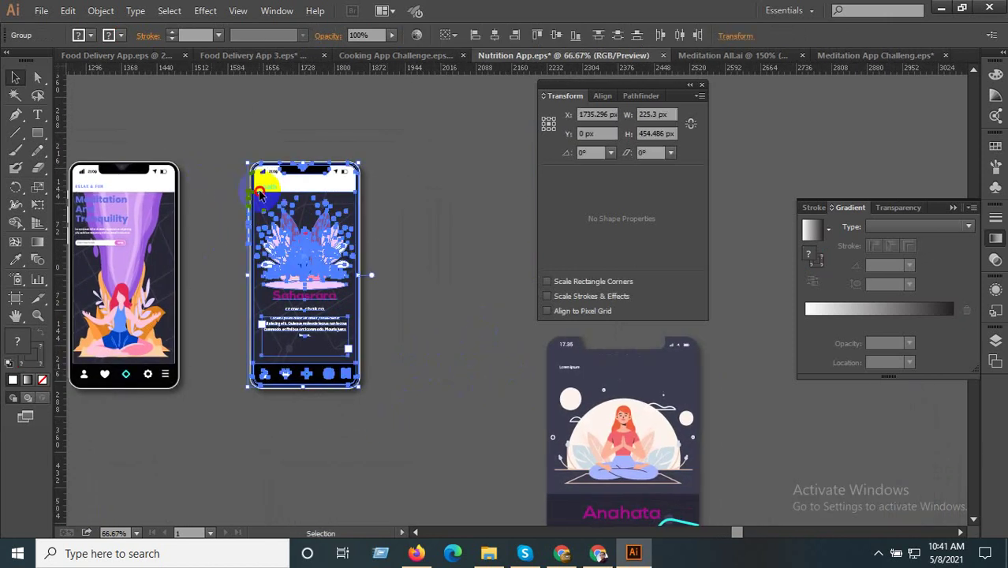
- Duplicate the Sahasrara phone to the right and delete the copy's illustration and text
drag(259, 169, 227, 170)
click(383, 135)
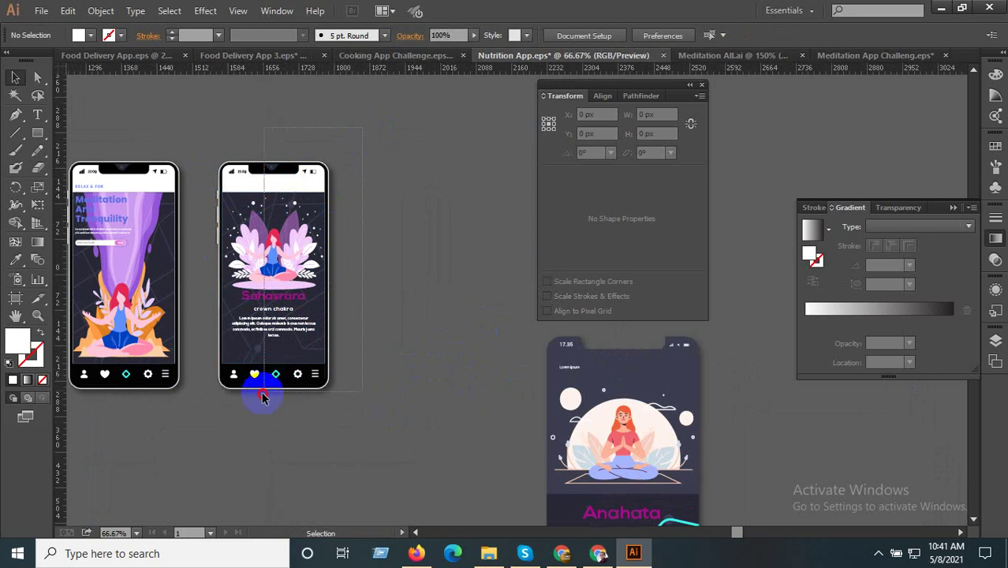
drag(258, 300, 411, 300)
scroll(412, 144, down, 2)
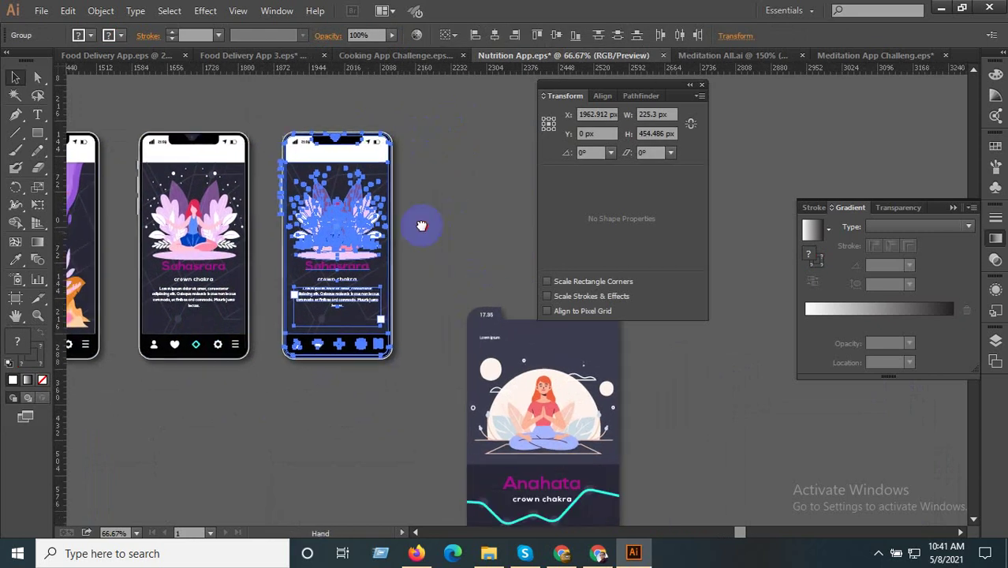
scroll(422, 223, right, 3)
click(383, 241)
key(Delete)
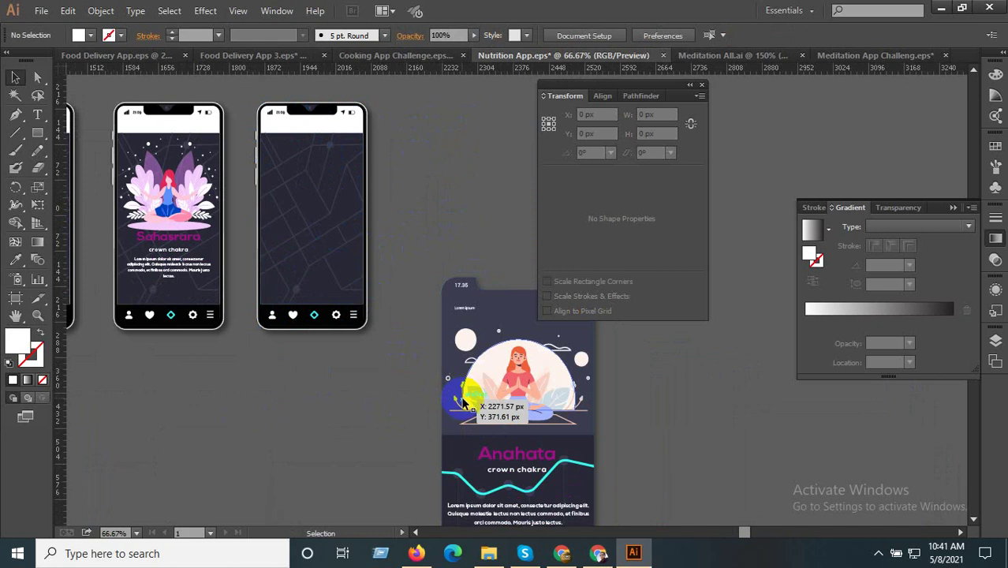
scroll(473, 442, down, 1)
scroll(473, 442, right, 1)
- Delete the Anahata mockup's background, texts and icons, keeping its illustration and wave panel
click(511, 489)
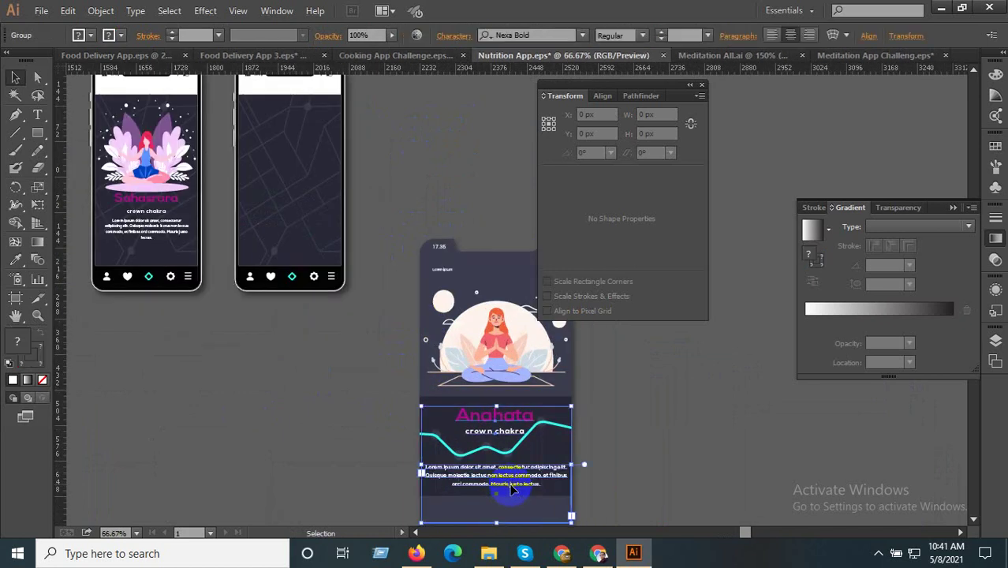
scroll(511, 489, down, 1)
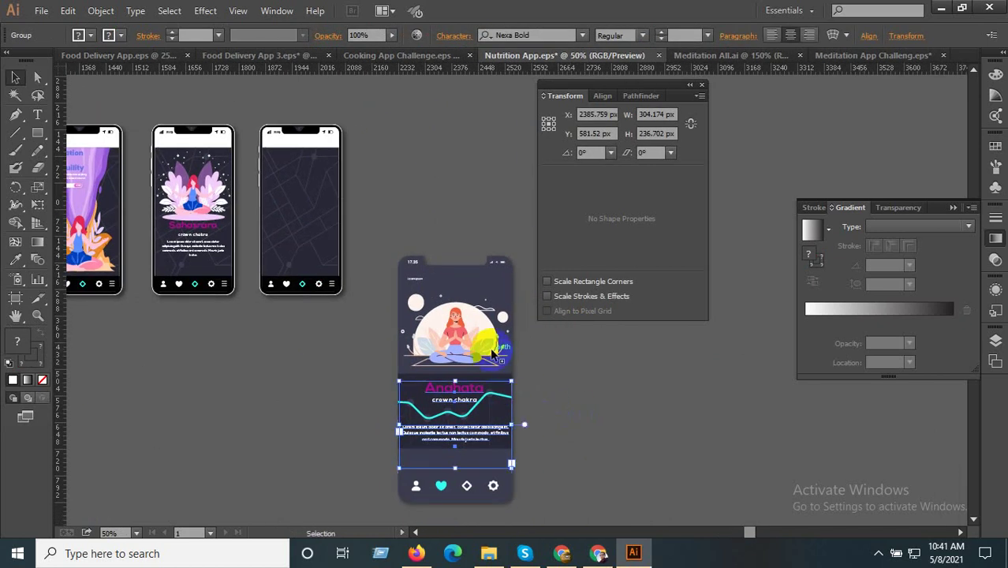
click(477, 325)
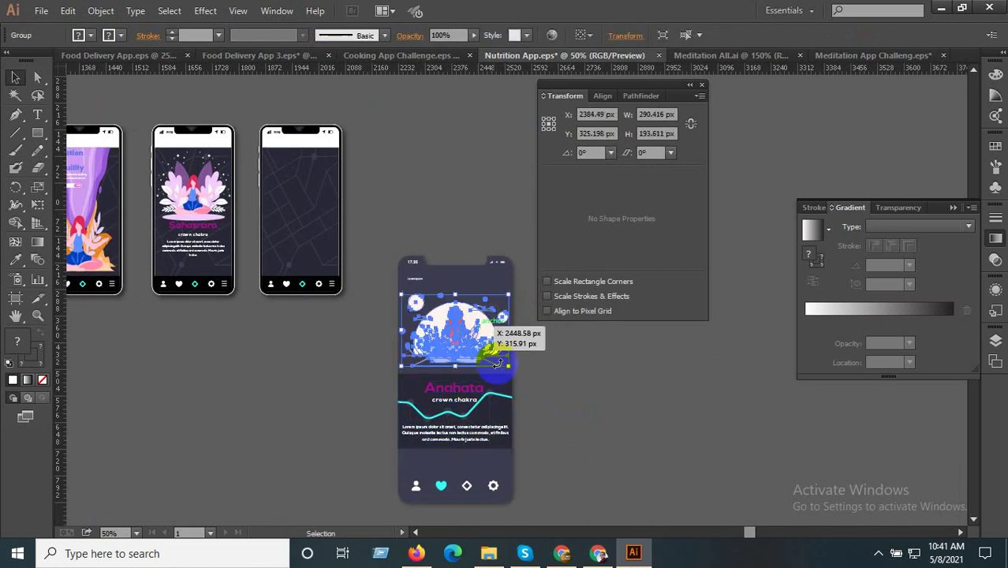
click(514, 442)
key(ctrl+a)
key(Delete)
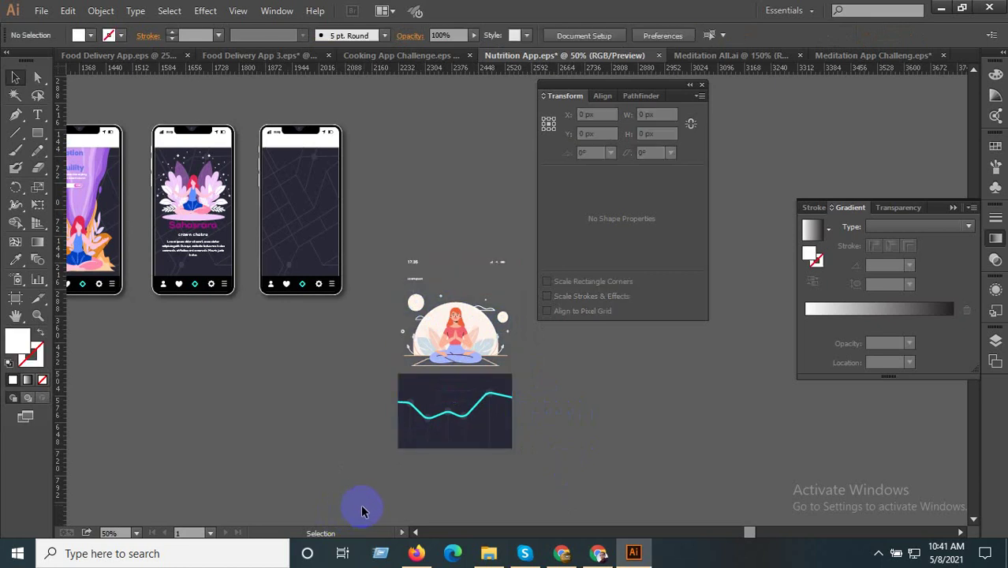
key(ctrl+a)
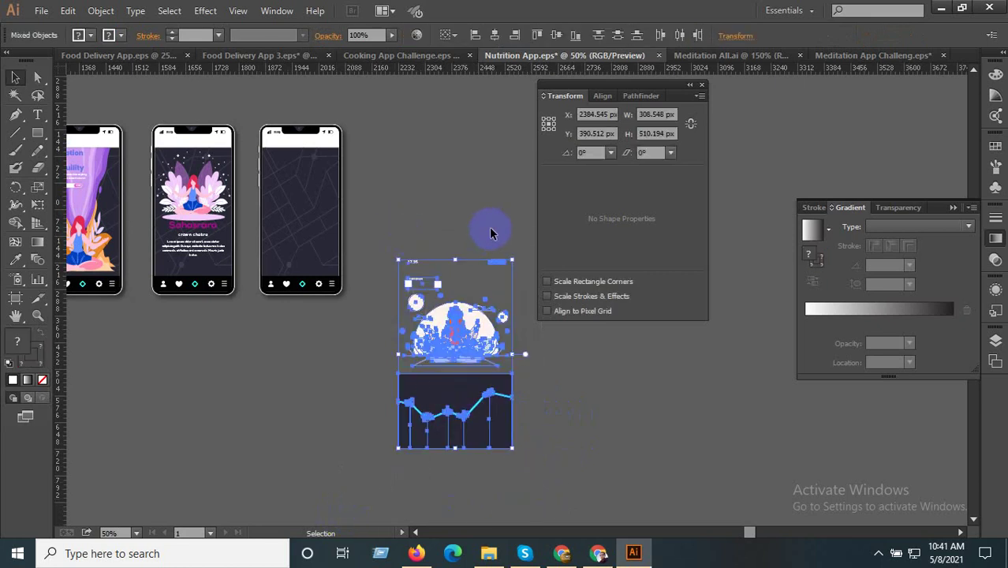
click(486, 229)
- Remove leftover status-bar pieces and the Lorem ipsum label, moving the stray text aside
drag(402, 271, 456, 307)
click(550, 472)
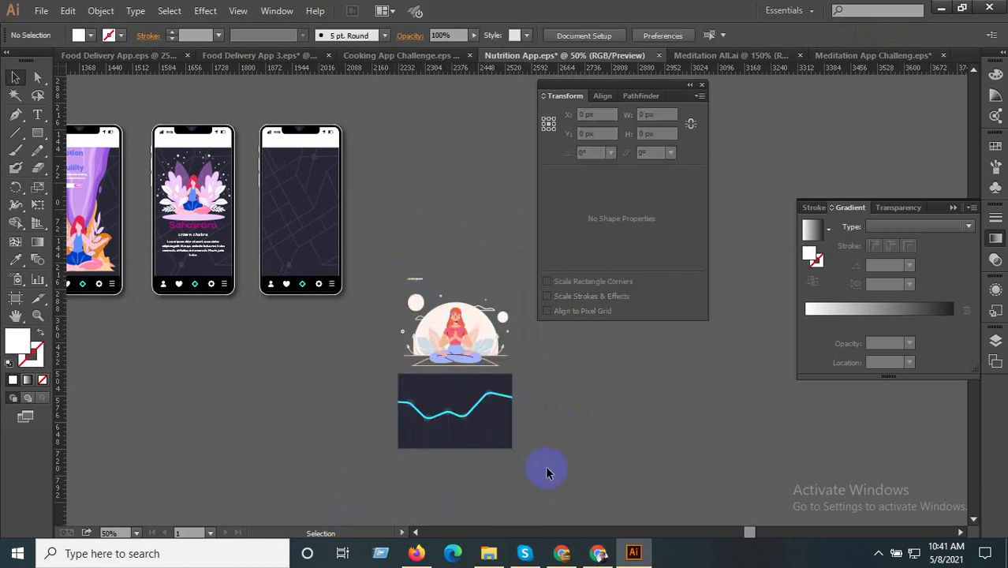
click(411, 268)
scroll(422, 276, up, 3)
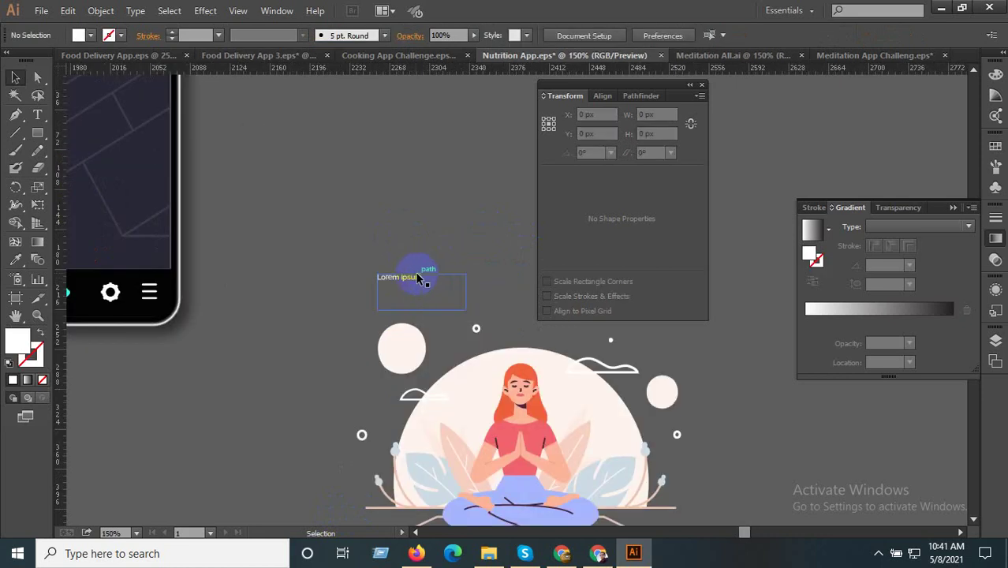
click(416, 276)
key(Delete)
scroll(436, 280, down, 3)
click(453, 284)
drag(447, 284, 281, 367)
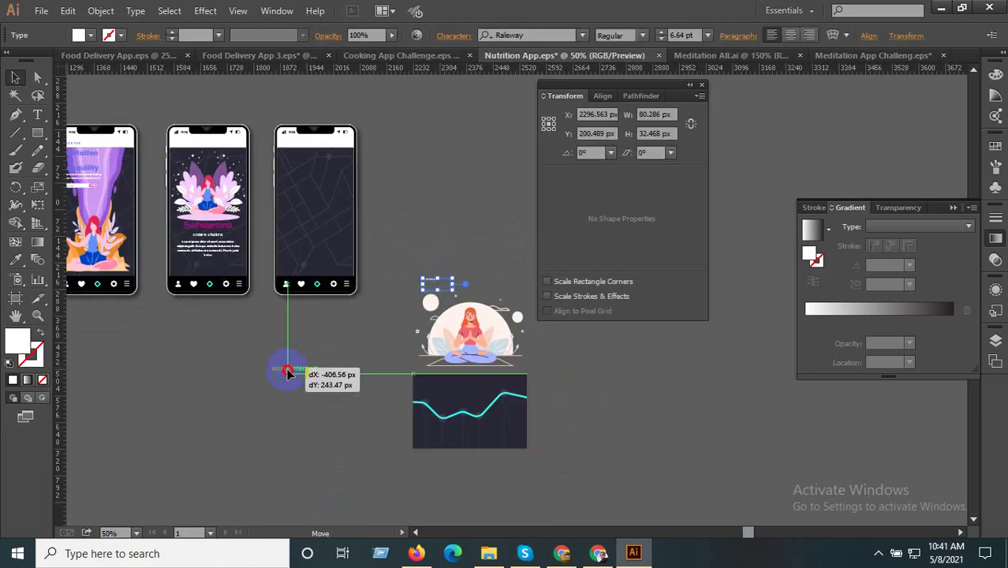
drag(629, 447, 411, 247)
- Group the meditating-woman illustration with the cyan wave panel and place it in front on the empty third phone
right_click(466, 312)
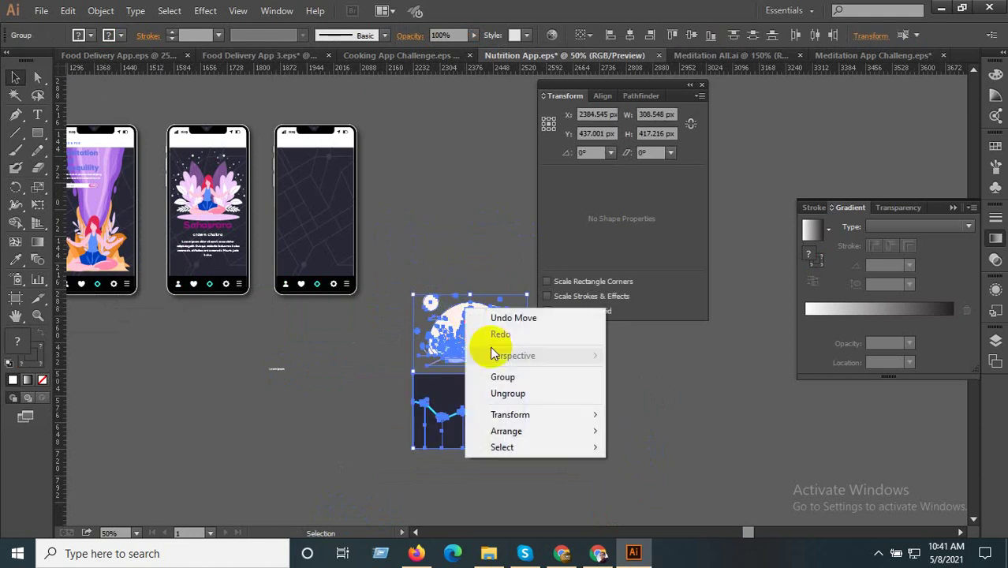
click(484, 376)
drag(485, 346, 325, 187)
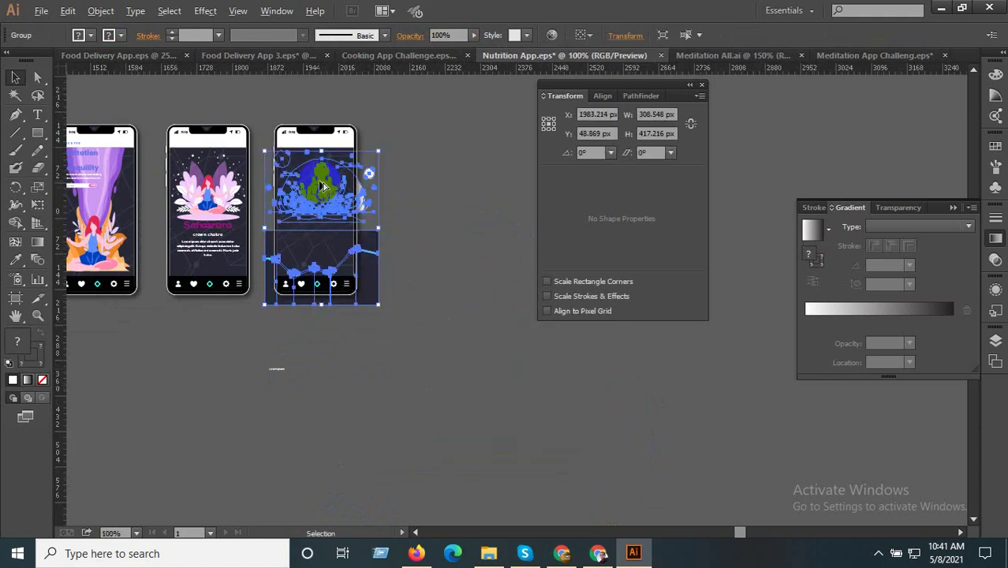
scroll(322, 182, up, 2)
right_click(394, 212)
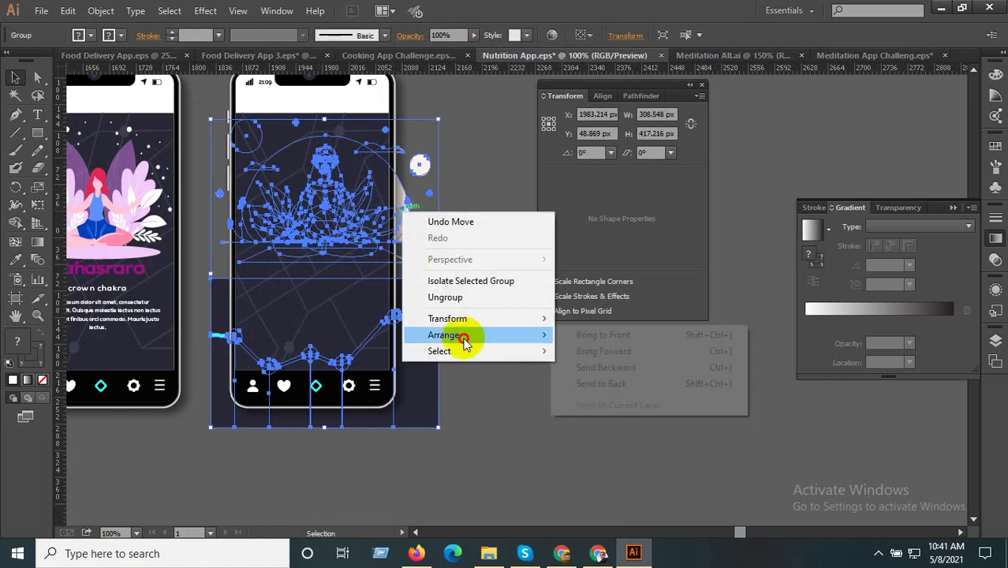
click(604, 334)
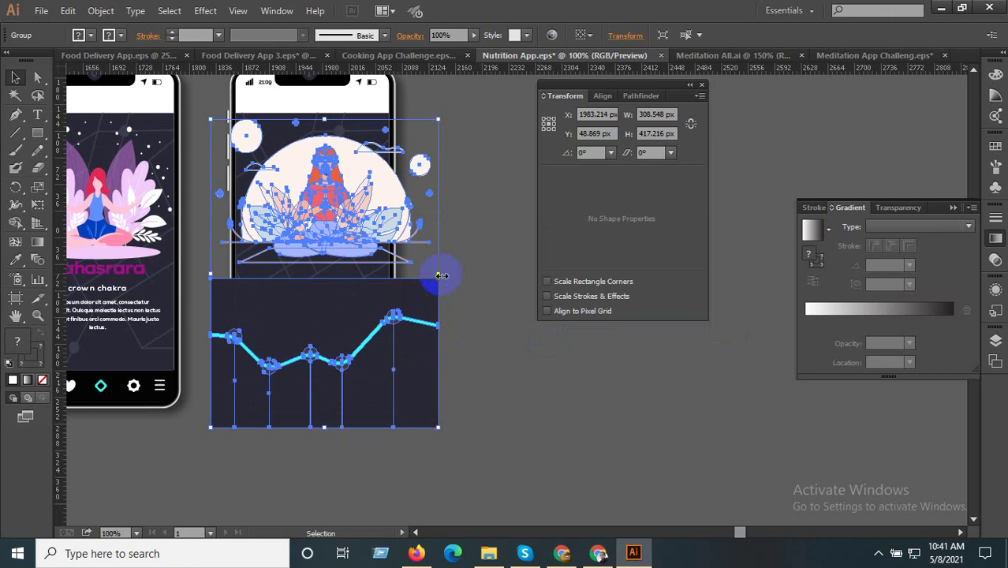
- Resize the illustration group to fill the phone screen at about 206 × 278 px
mouse_move(440, 275)
mouse_down()
mouse_move(315, 274)
mouse_move(270, 248)
mouse_move(344, 225)
mouse_move(320, 206)
mouse_up()
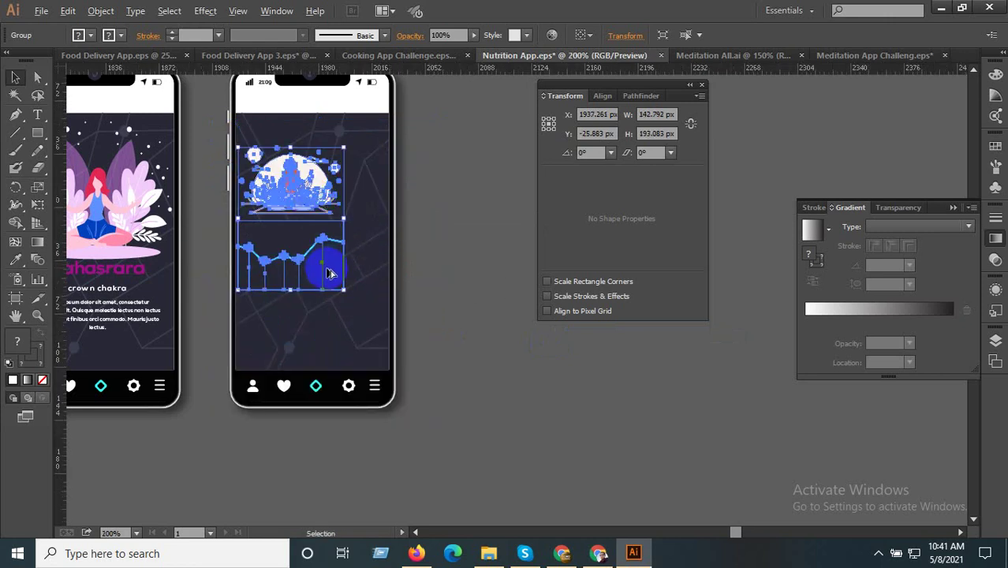
scroll(326, 274, up, 2)
drag(362, 314, 453, 423)
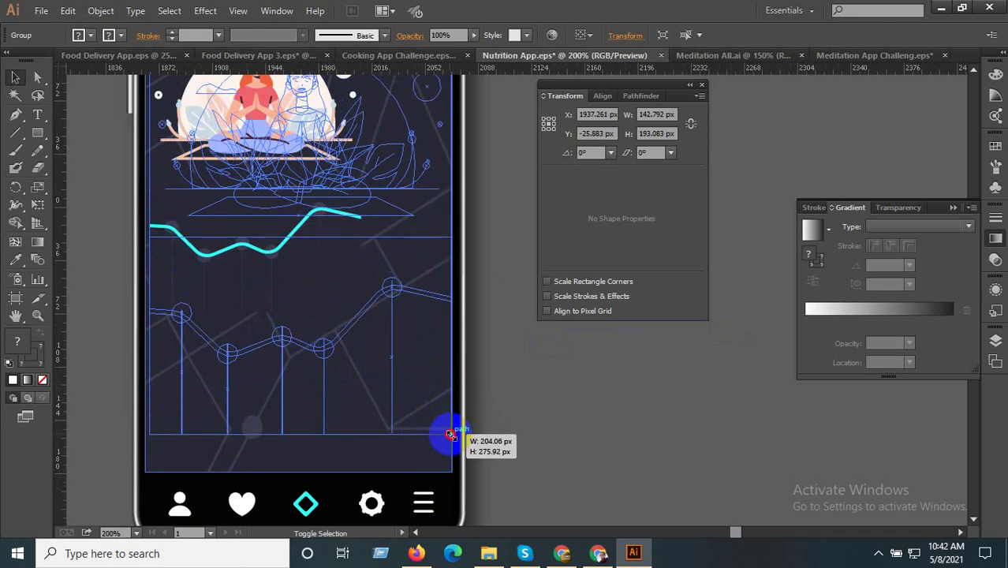
drag(454, 425, 450, 432)
key(ctrl+1)
click(480, 373)
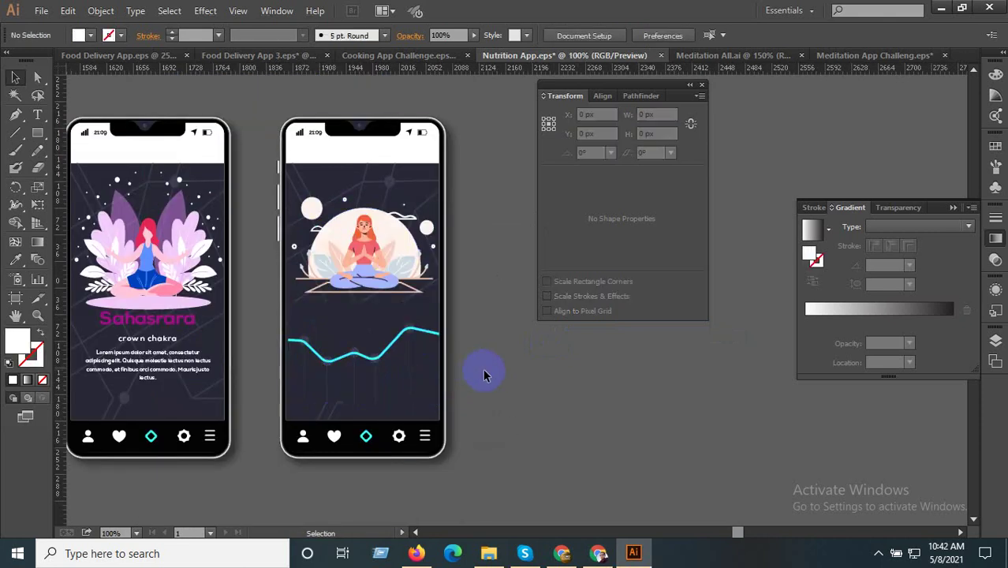
click(383, 376)
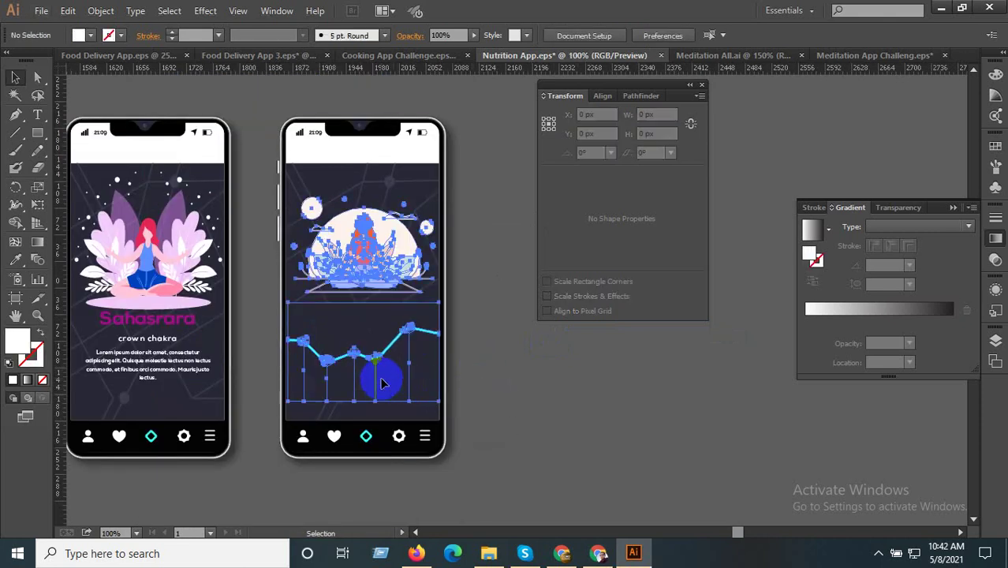
drag(368, 386, 370, 416)
- Shift the illustration group slightly up and left on the phone screen
scroll(272, 218, down, 2)
scroll(271, 223, up, 1)
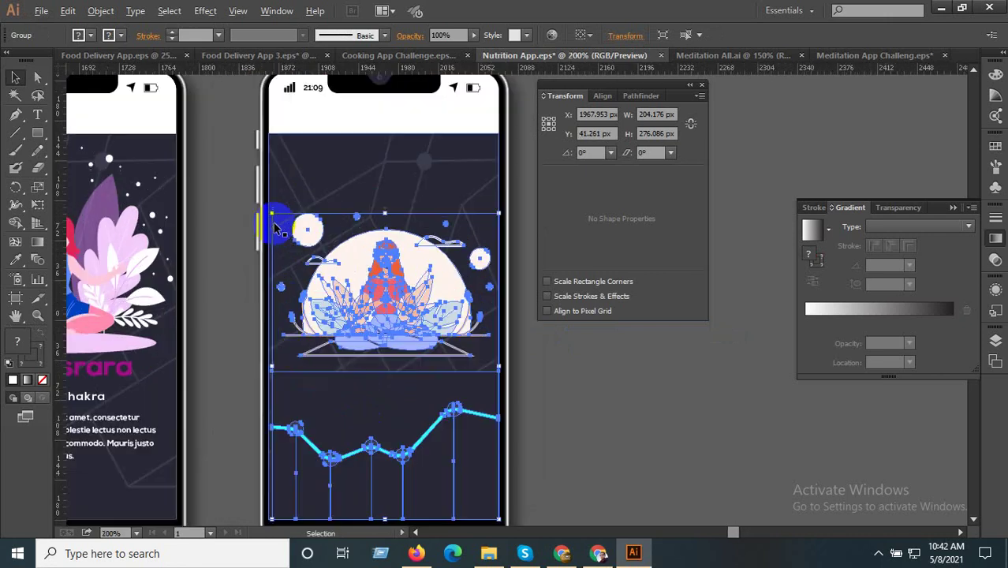
scroll(270, 215, up, 1)
drag(271, 213, 269, 210)
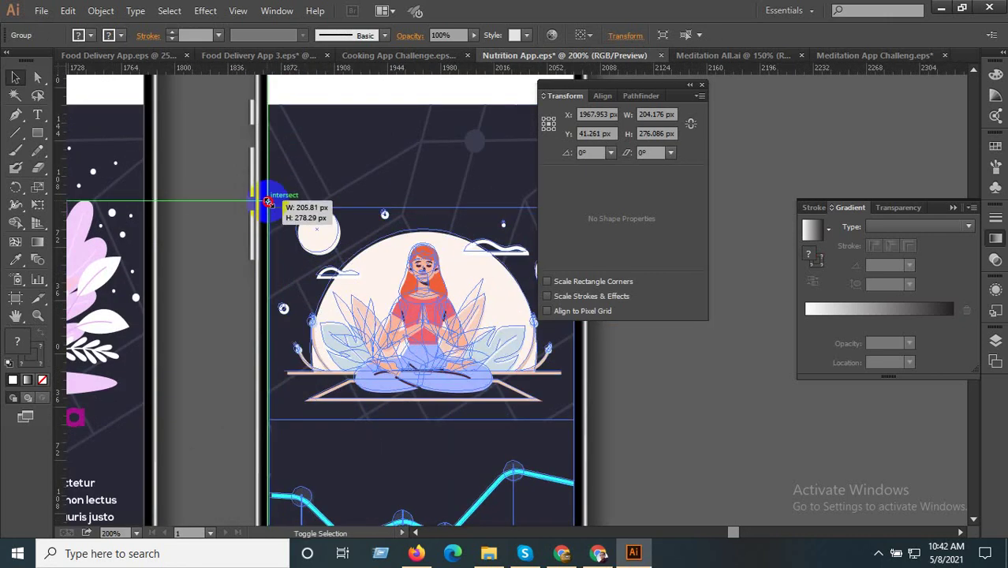
scroll(260, 234, down, 2)
click(510, 361)
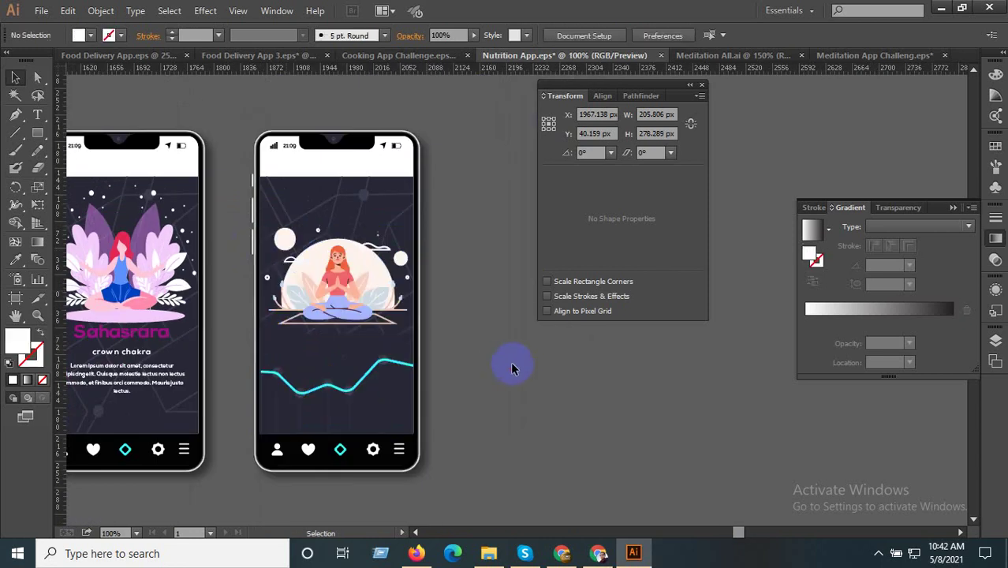
- Isolate the meditation illustration group to inspect its parts, then exit isolation mode
double_click(343, 270)
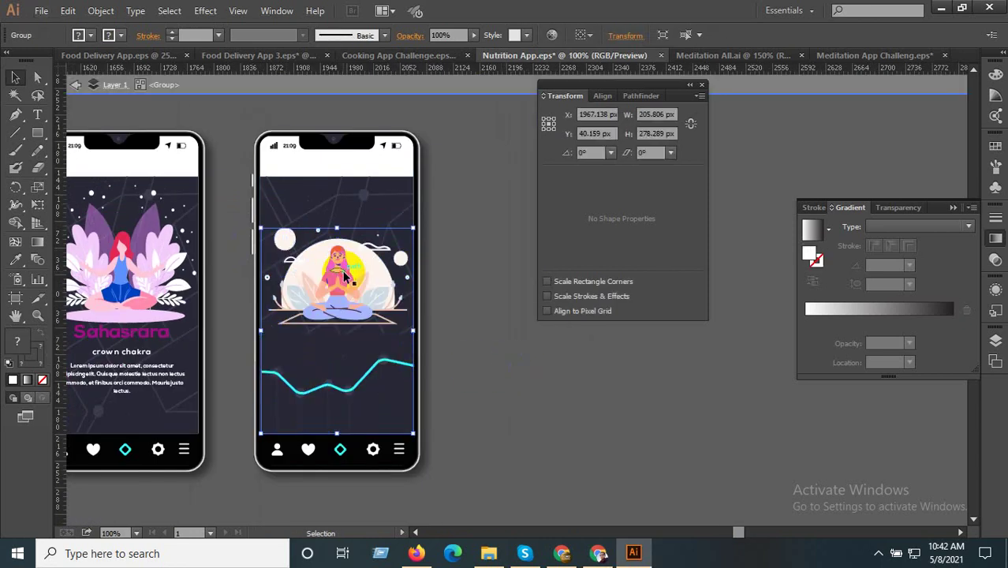
click(373, 280)
click(402, 327)
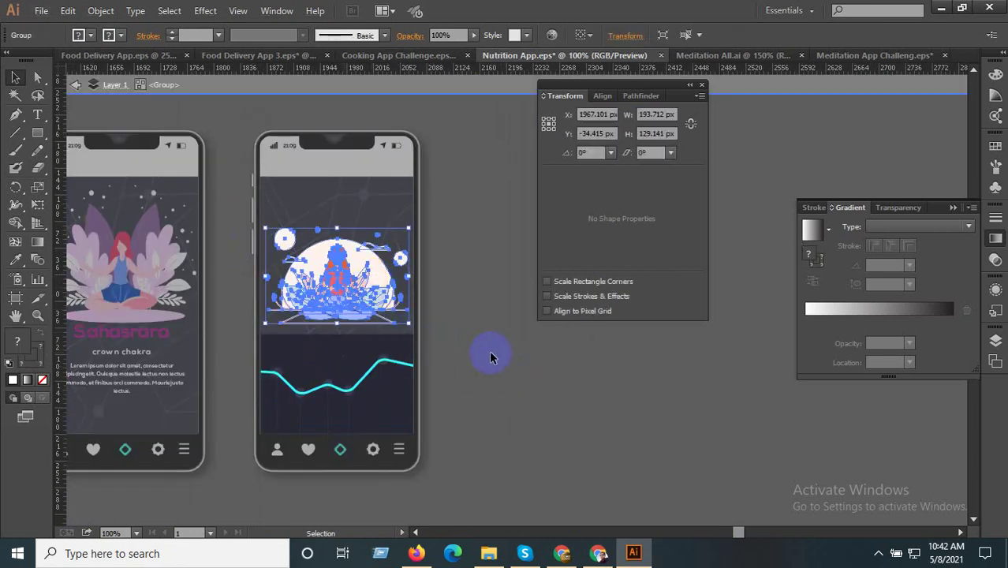
click(502, 351)
double_click(502, 352)
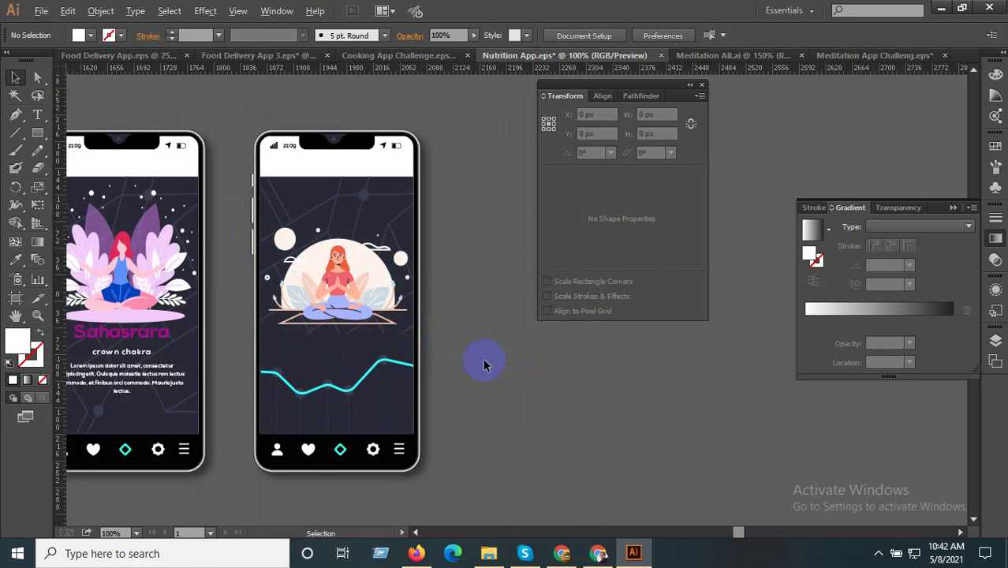
scroll(485, 363, down, 1)
- Select the loose Lorem ipsum text below the phones to copy it
drag(504, 387, 478, 300)
click(322, 447)
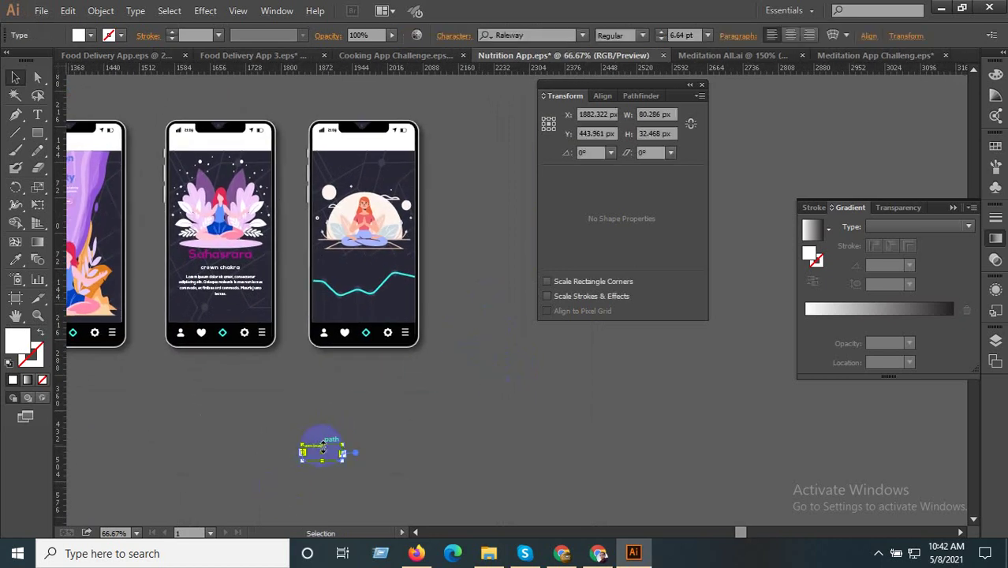
scroll(309, 450, up, 3)
double_click(320, 433)
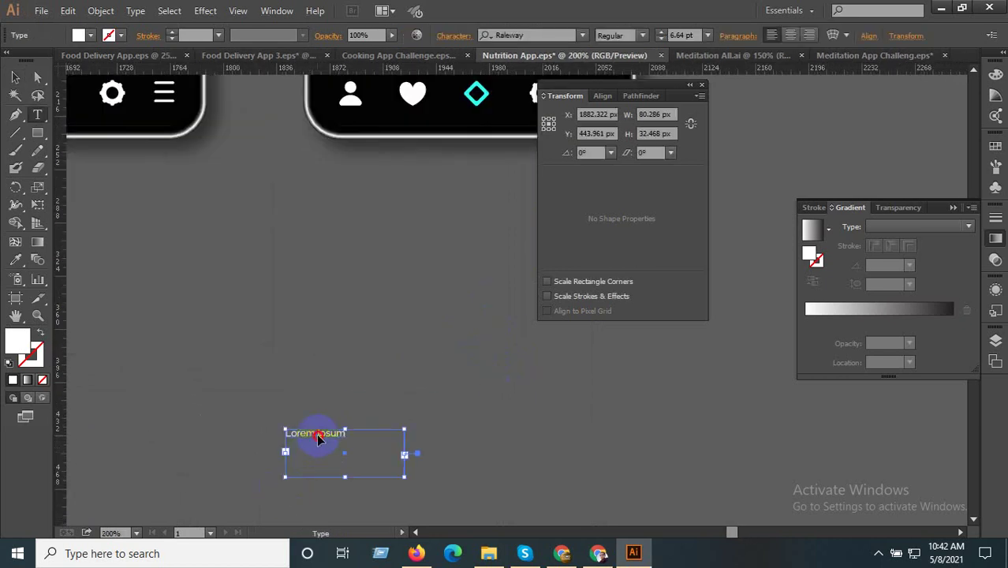
key(ctrl+a)
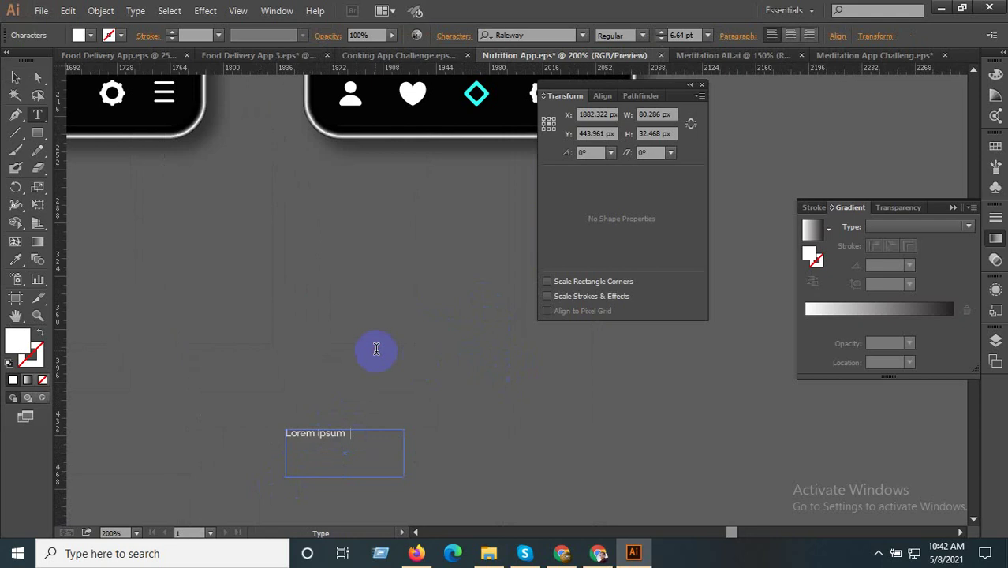
key(Escape)
scroll(423, 369, down, 1)
click(242, 483)
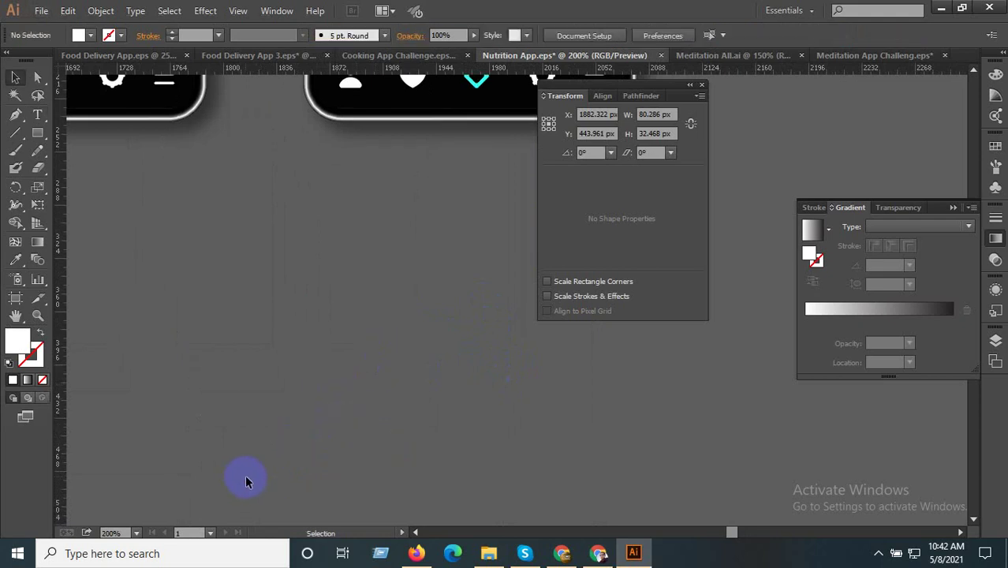
- Paste the Lorem ipsum text into the third phone's white header, enlarged to 11.22 pt
scroll(248, 477, down, 3)
scroll(276, 155, up, 3)
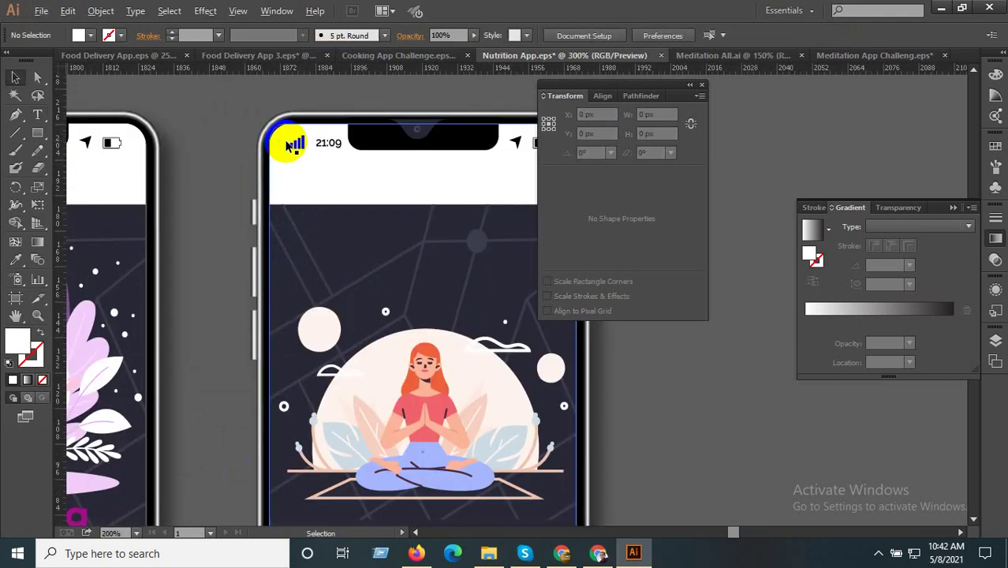
scroll(334, 219, up, 2)
key(ctrl+v)
drag(454, 296, 291, 240)
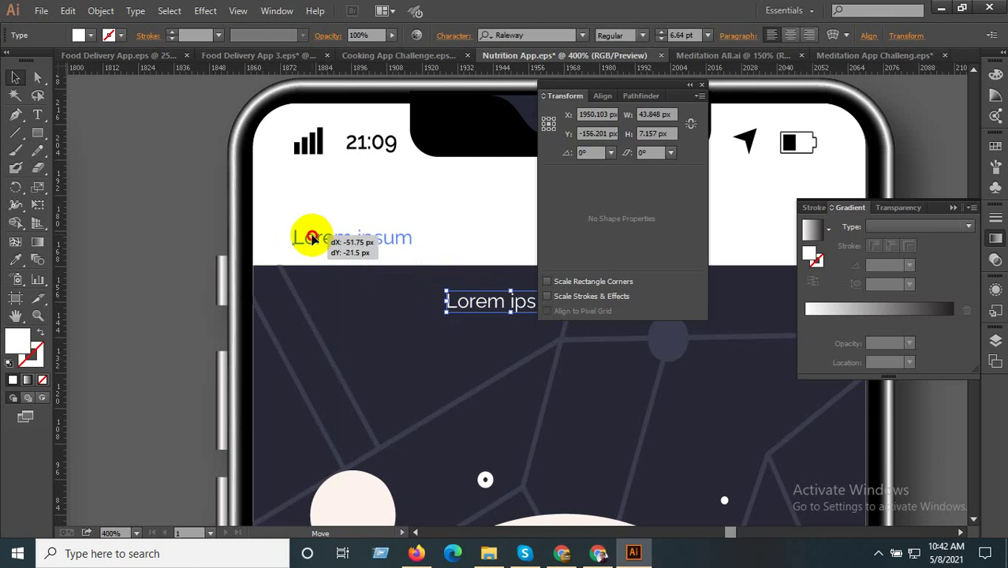
drag(412, 250, 497, 267)
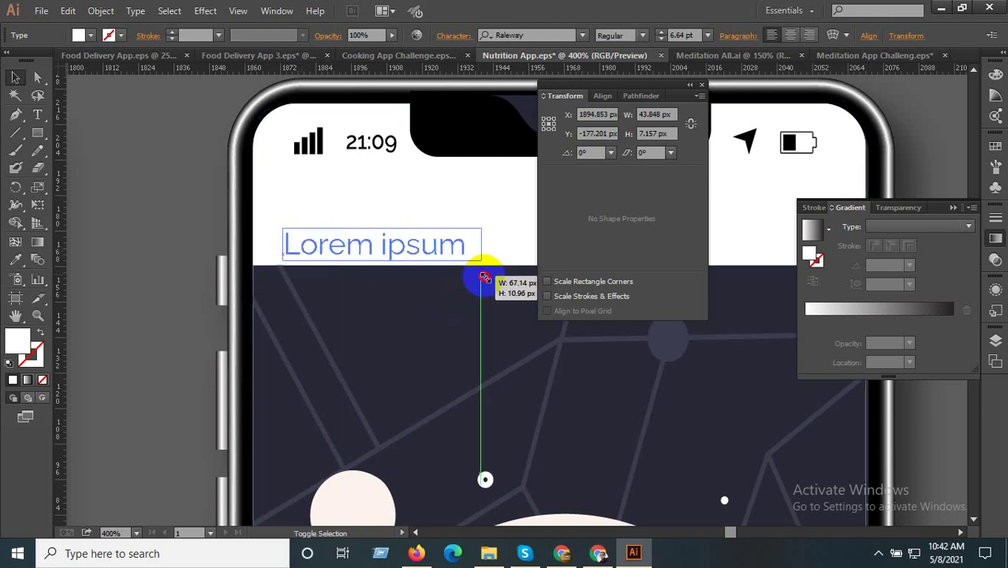
drag(364, 250, 352, 246)
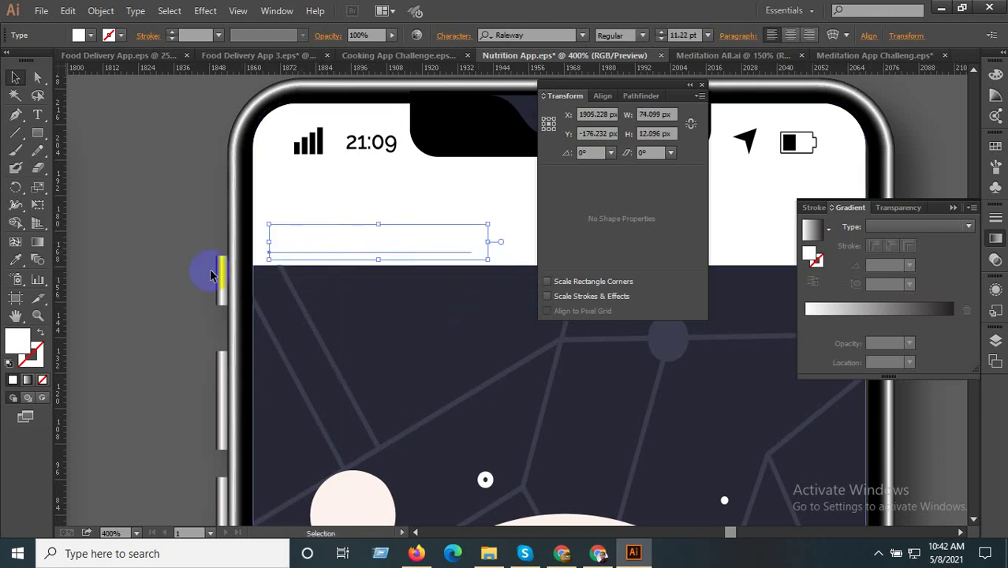
- Colour the header text dark navy by sampling the background with the Eyedropper
click(396, 319)
click(15, 77)
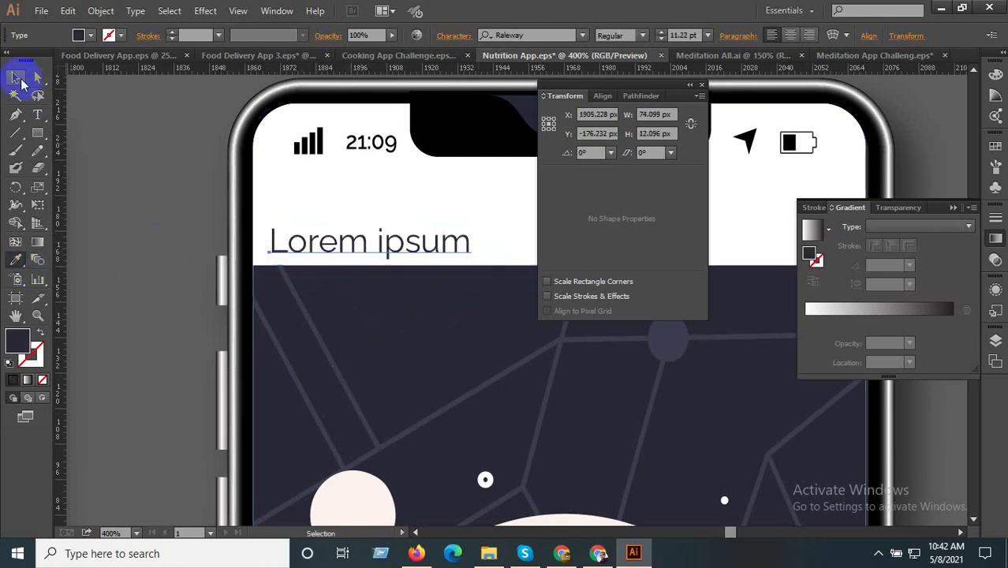
click(136, 134)
key(ctrl+1)
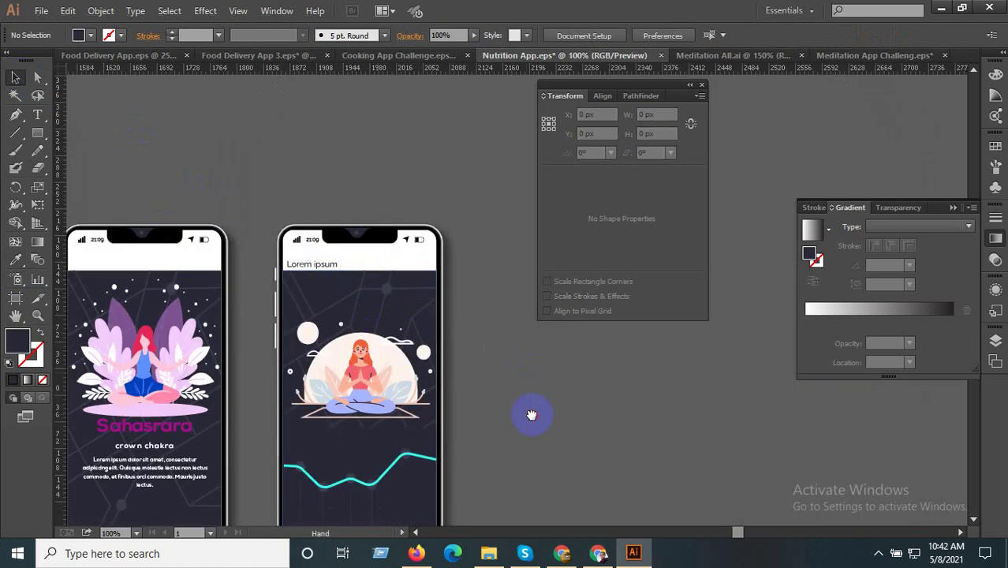
- Duplicate the Lorem ipsum header onto the Sahasrara phone's white header
drag(532, 415, 617, 415)
click(383, 259)
drag(383, 259, 180, 264)
click(311, 193)
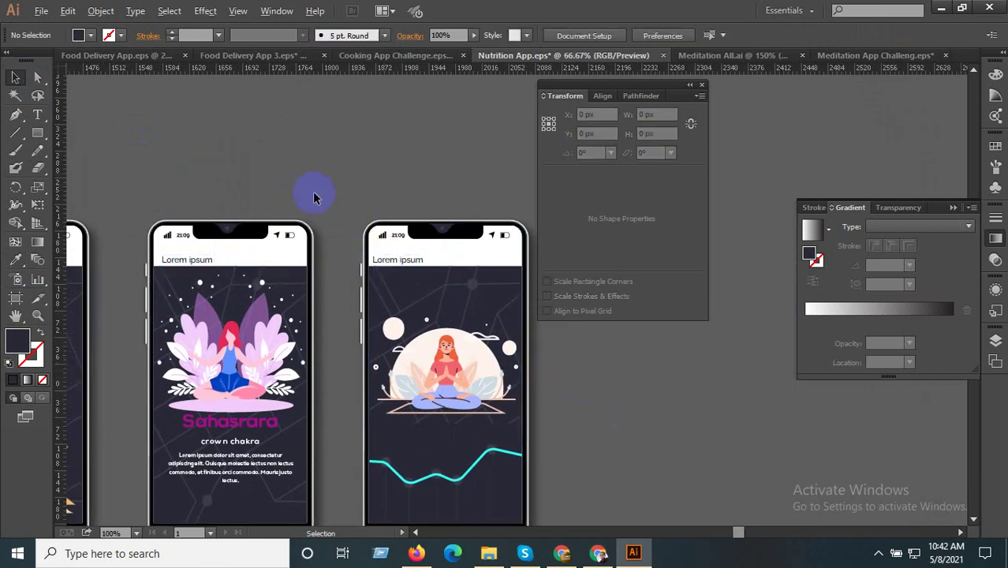
scroll(311, 193, down, 2)
mouse_move(462, 401)
mouse_down()
mouse_move(527, 395)
mouse_move(593, 423)
mouse_up()
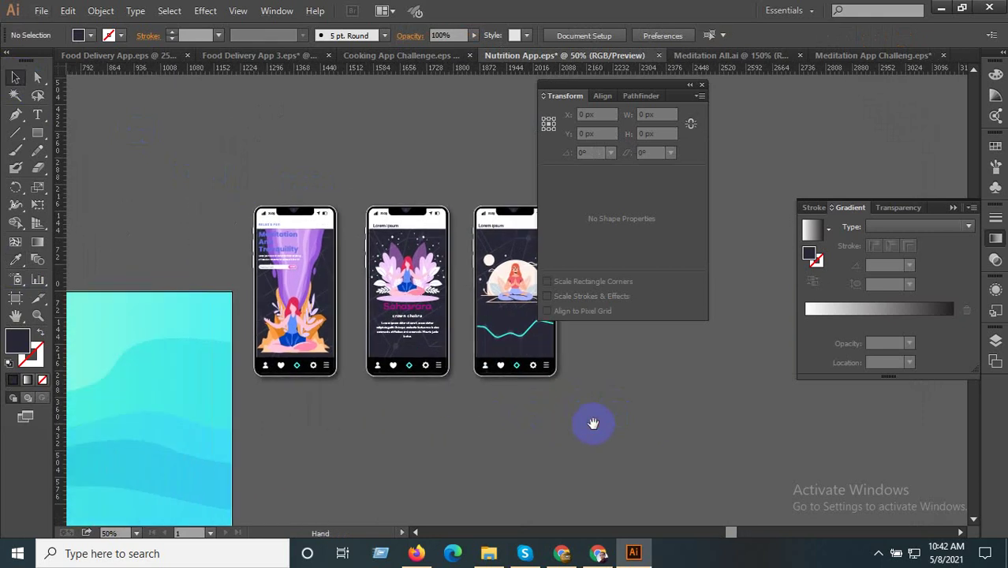
scroll(293, 224, up, 3)
- Restyle the first phone's 'Relax & Fun' header with the Eyedropper inside isolation mode
double_click(230, 231)
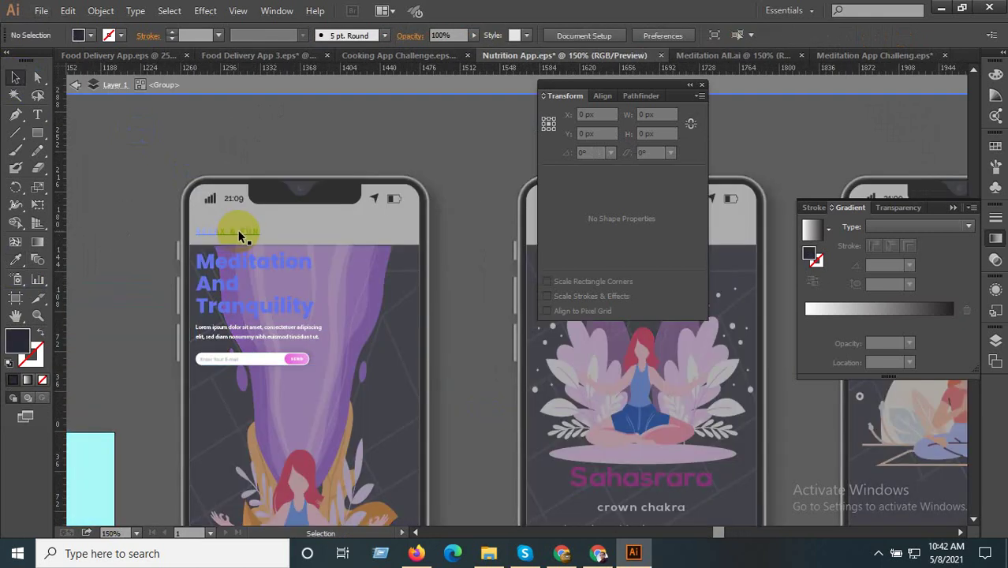
click(239, 230)
click(17, 264)
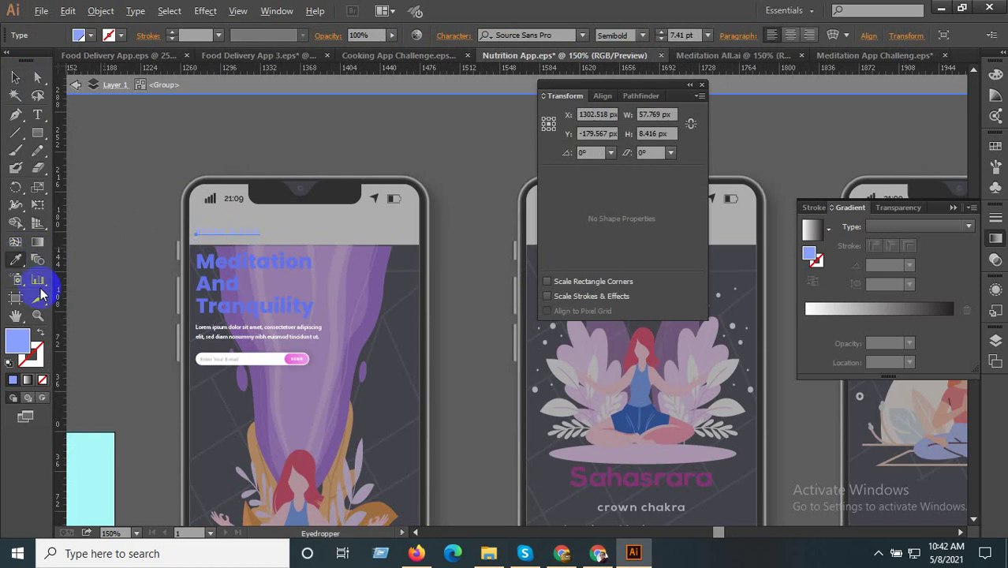
scroll(423, 250, down, 1)
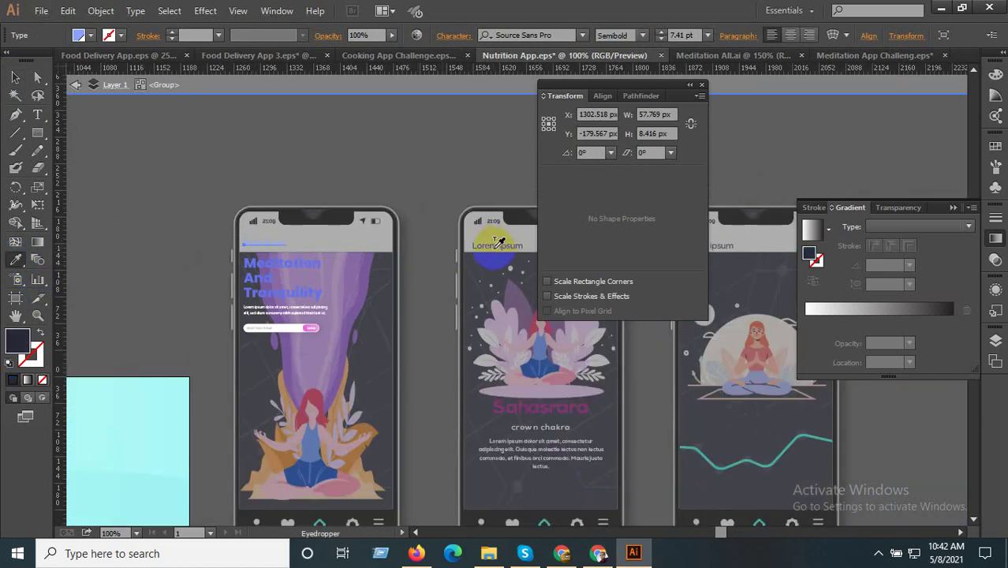
double_click(214, 175)
drag(281, 284, 313, 275)
scroll(313, 275, up, 1)
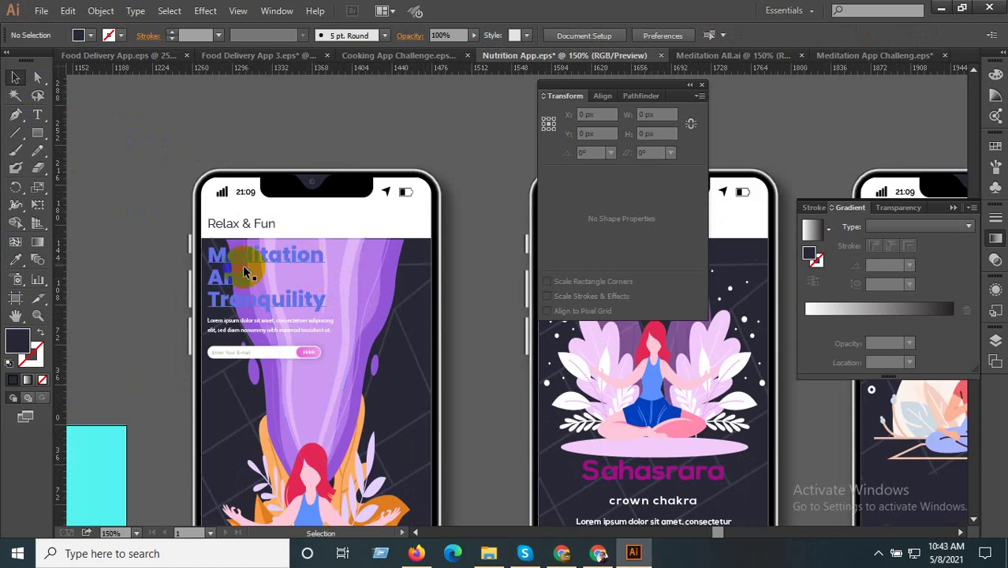
scroll(228, 201, down, 3)
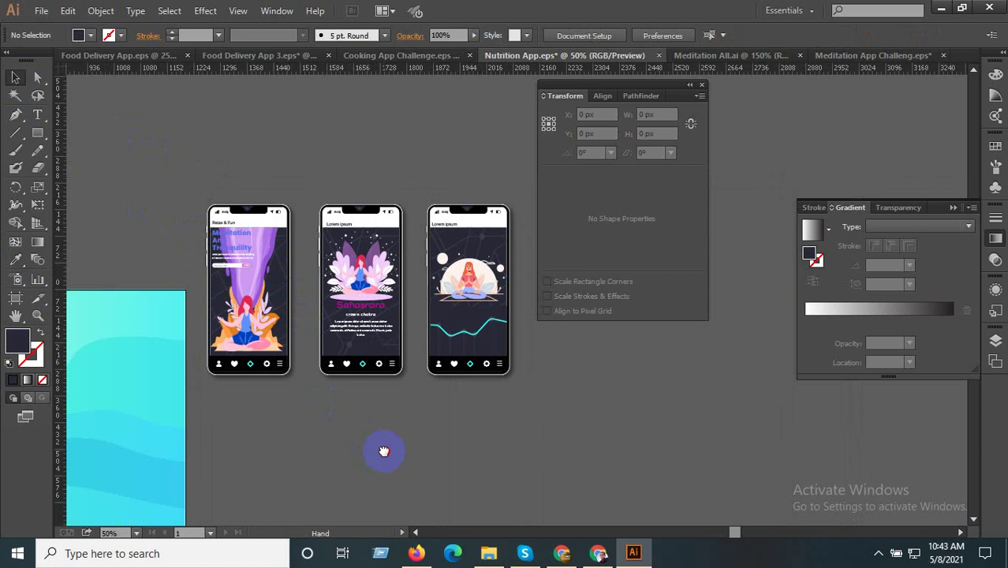
- Move the three phone mockups onto the turquoise artboard and group them
scroll(382, 450, down, 1)
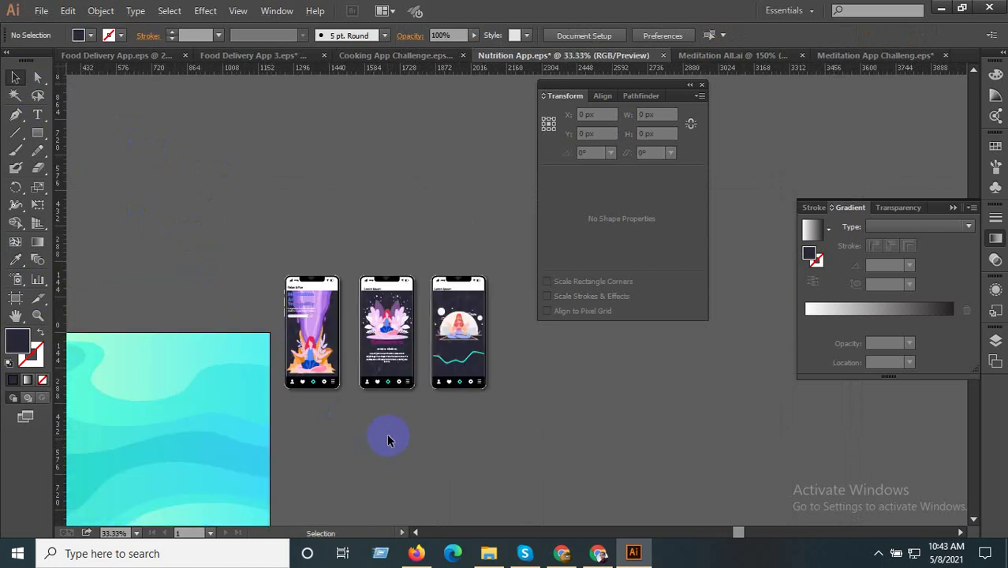
scroll(453, 344, up, 3)
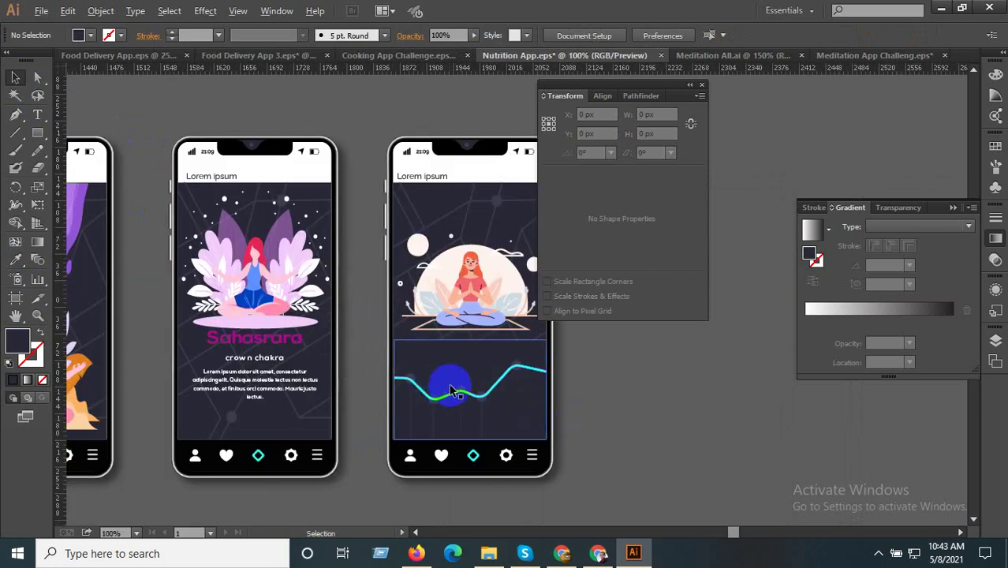
scroll(442, 386, down, 1)
scroll(547, 373, down, 1)
scroll(558, 381, down, 1)
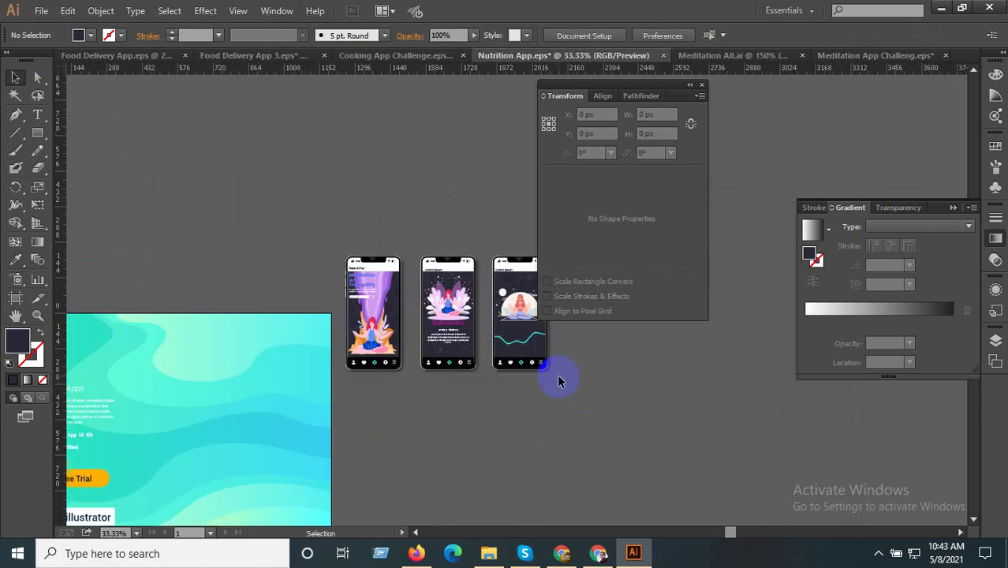
scroll(570, 396, down, 1)
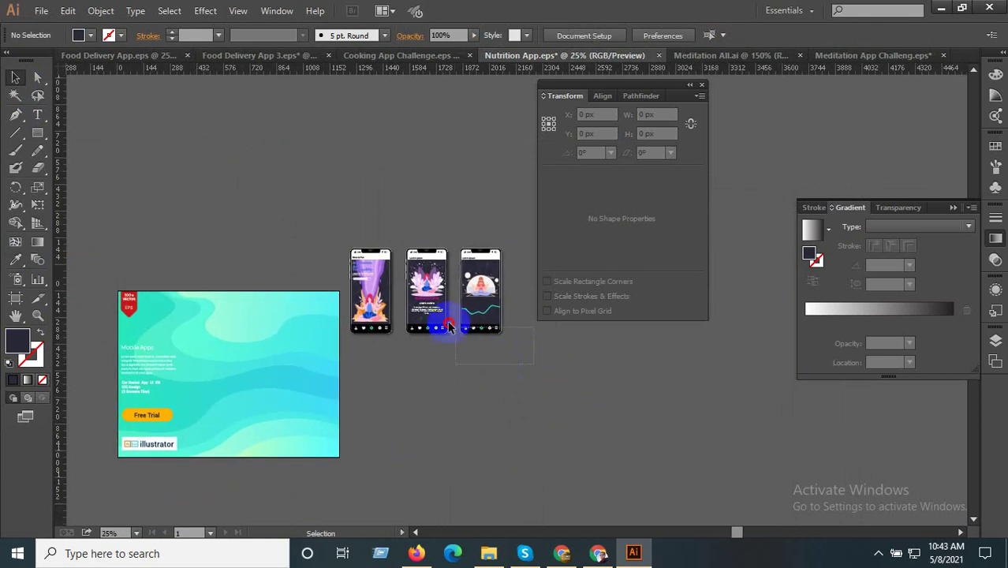
drag(534, 365, 351, 224)
drag(381, 271, 220, 335)
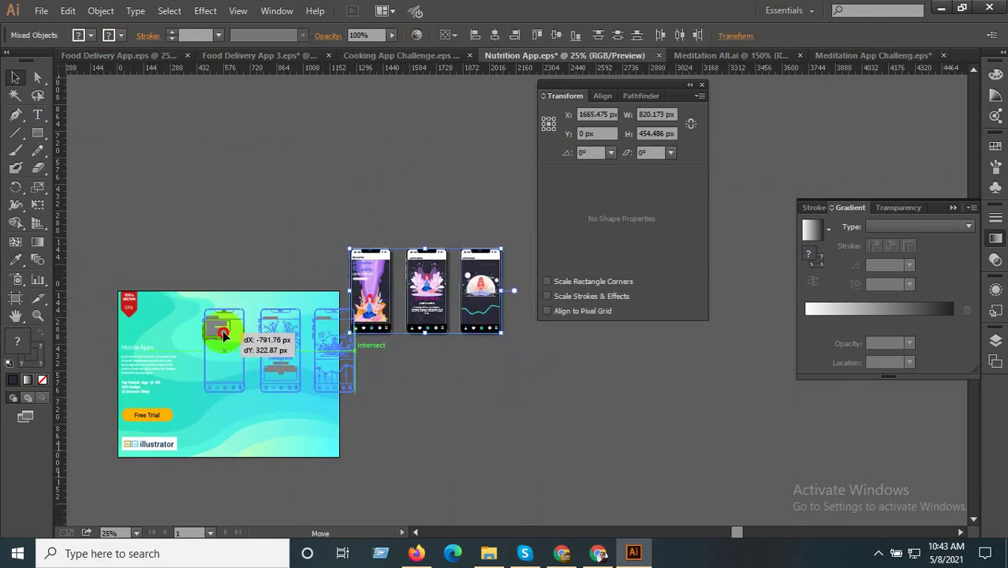
right_click(228, 326)
click(254, 385)
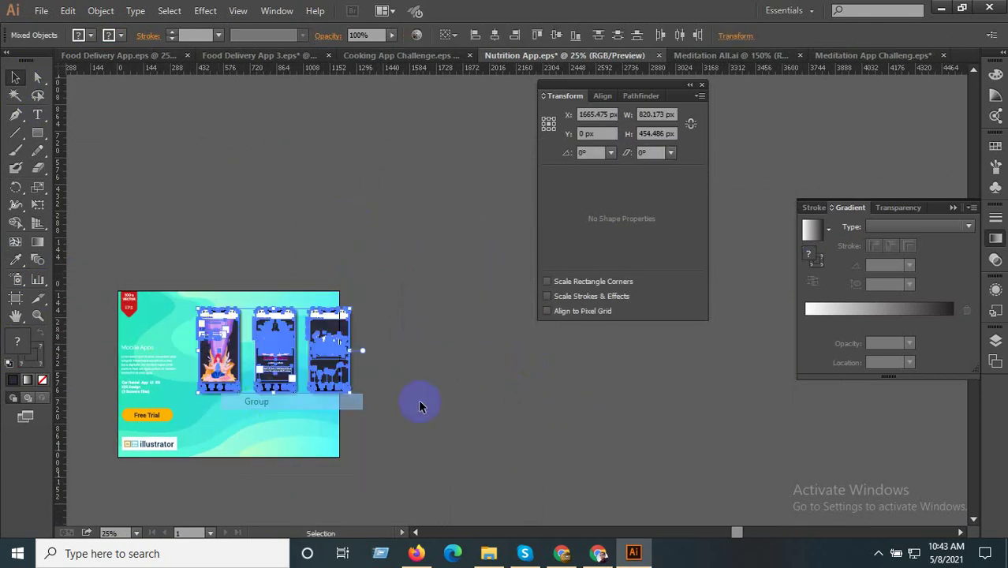
- Move the phone group up-left and enlarge it to about 895 × 496 px
click(416, 400)
drag(416, 400, 495, 385)
scroll(316, 325, up, 1)
click(269, 307)
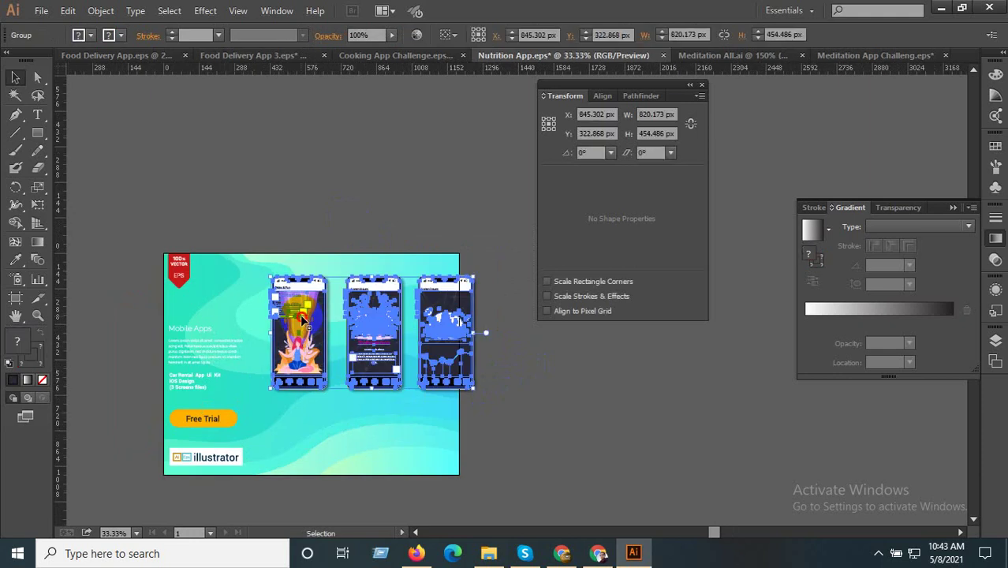
double_click(268, 308)
key(Escape)
drag(299, 319, 284, 311)
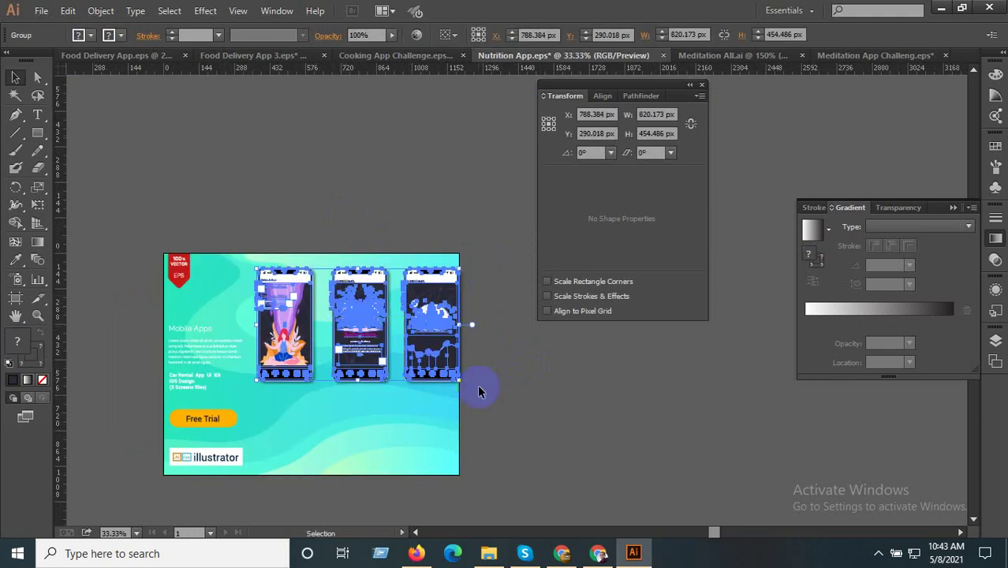
mouse_move(460, 382)
mouse_down()
mouse_move(490, 409)
mouse_move(480, 402)
mouse_up()
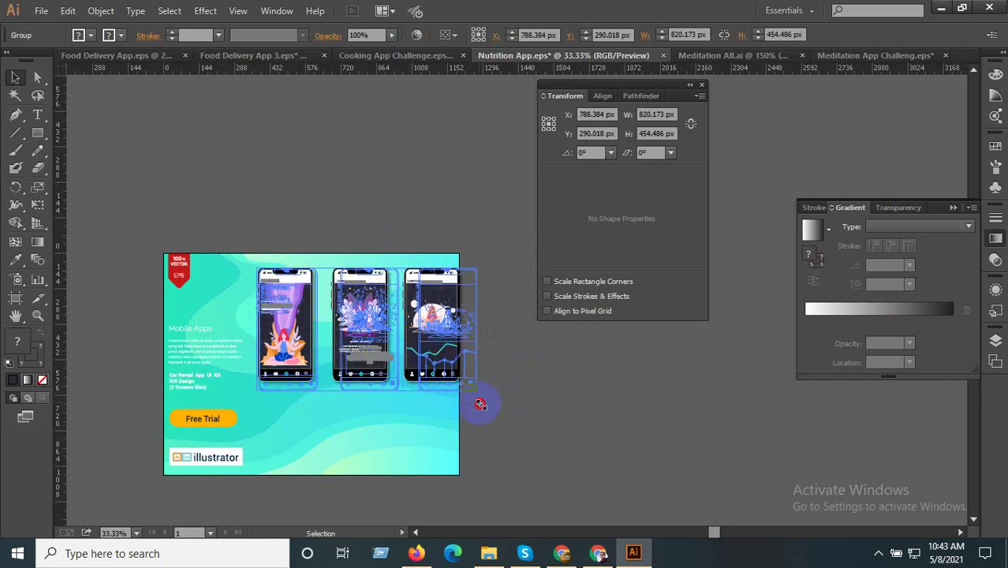
- Nudge the phone group slightly up and left into place on the banner's right side
scroll(282, 307, up, 3)
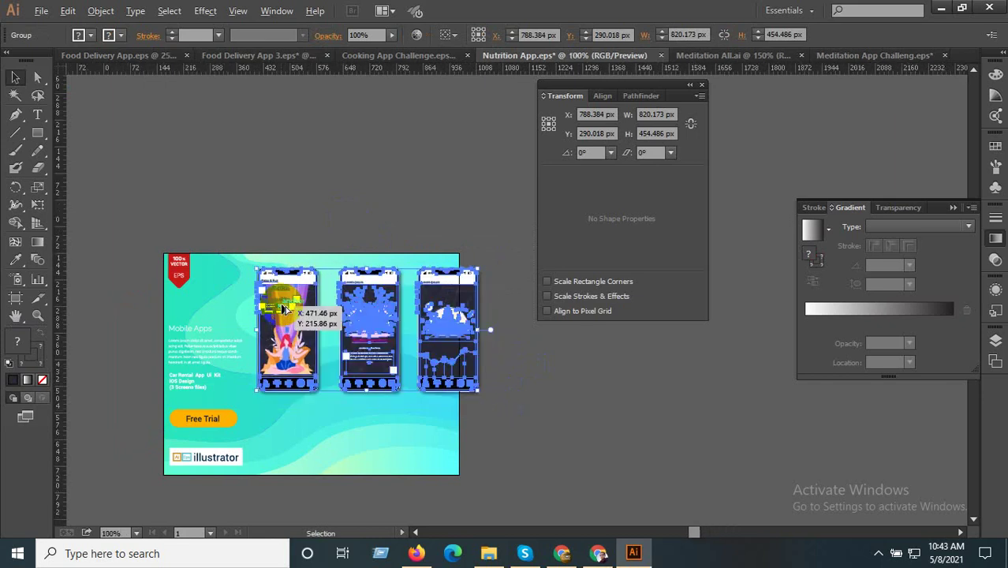
scroll(284, 300, down, 2)
drag(286, 287, 275, 274)
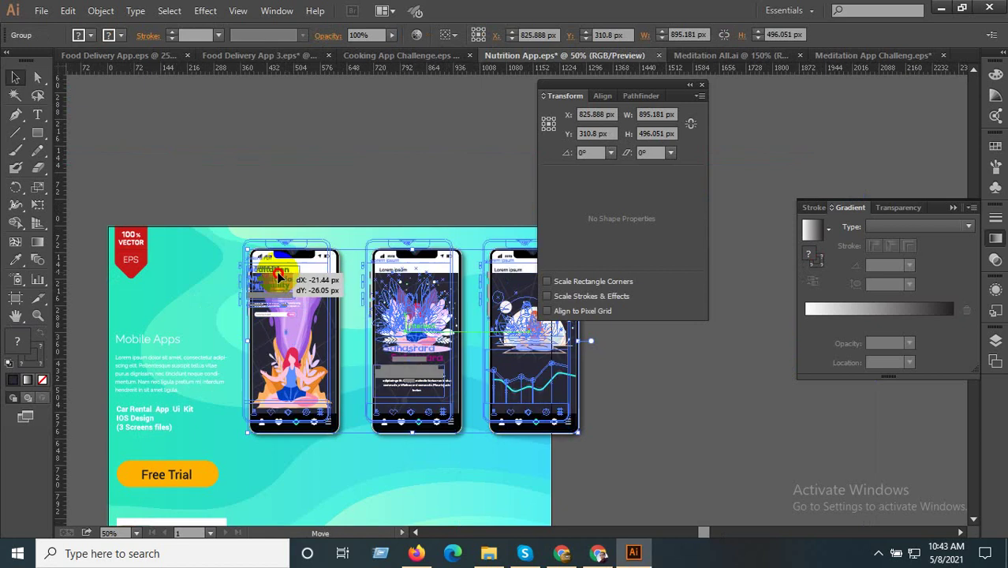
scroll(376, 354, down, 2)
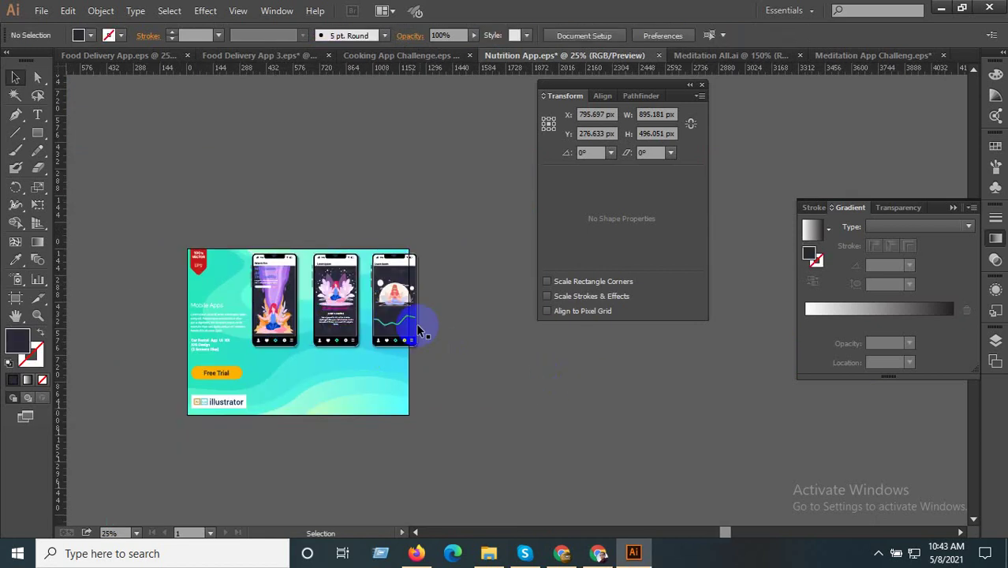
scroll(343, 287, up, 1)
drag(344, 287, 339, 286)
- Select all three phone screens and shift them to the left
click(281, 214)
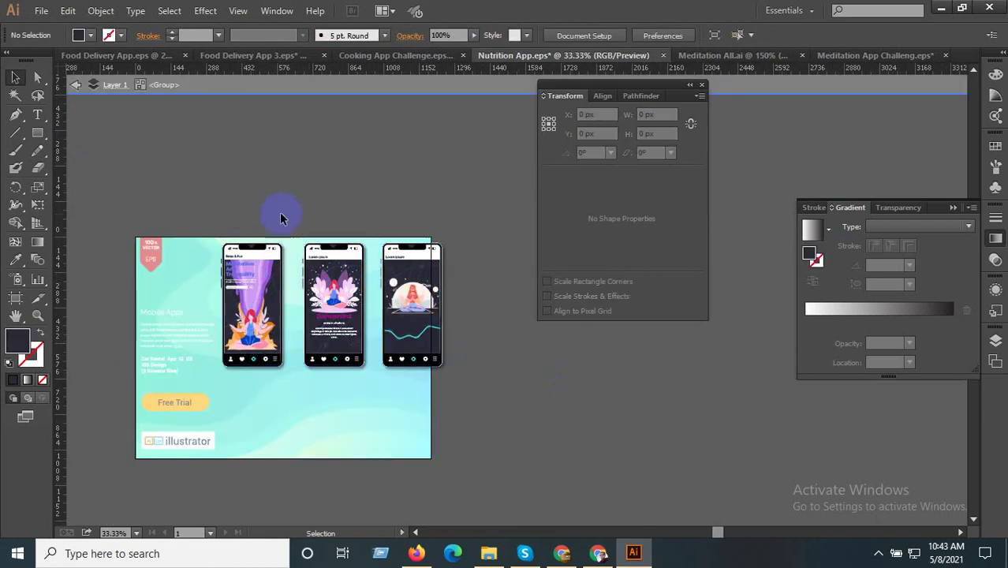
drag(487, 406, 487, 405)
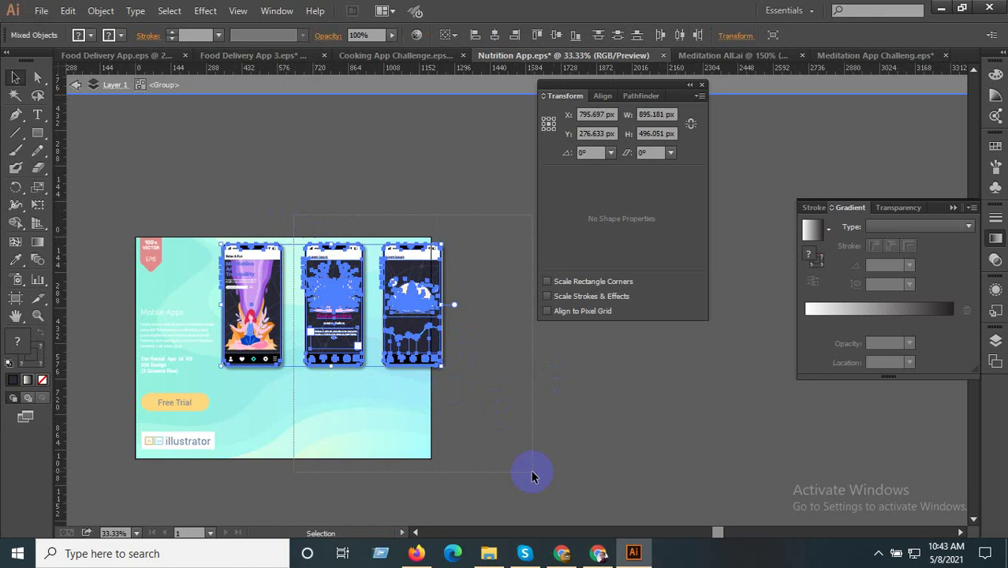
scroll(332, 272, up, 3)
drag(330, 240, 297, 238)
scroll(367, 241, down, 2)
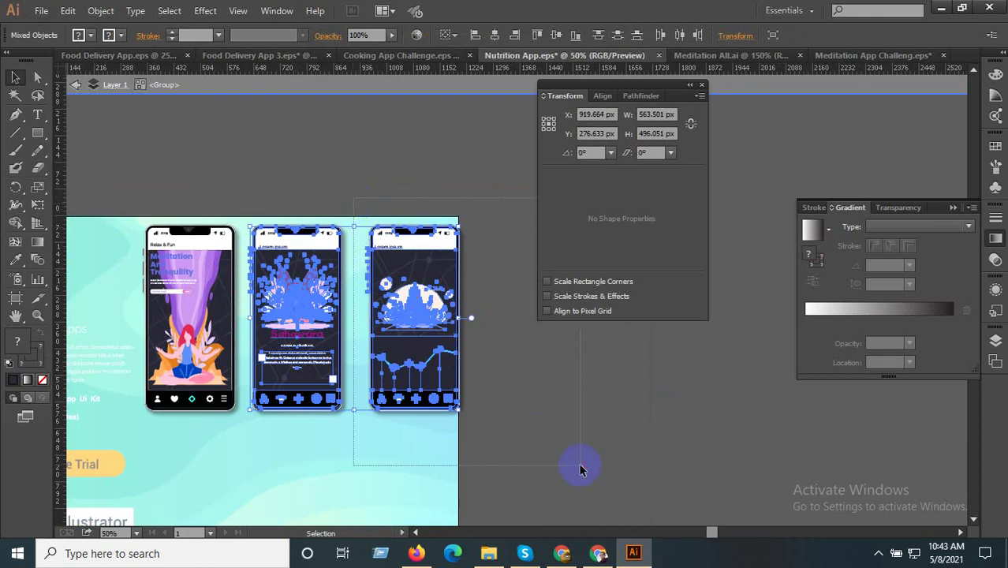
- Adjust the right phone and drop the middle phone lower than the other two
click(417, 256)
scroll(417, 256, up, 2)
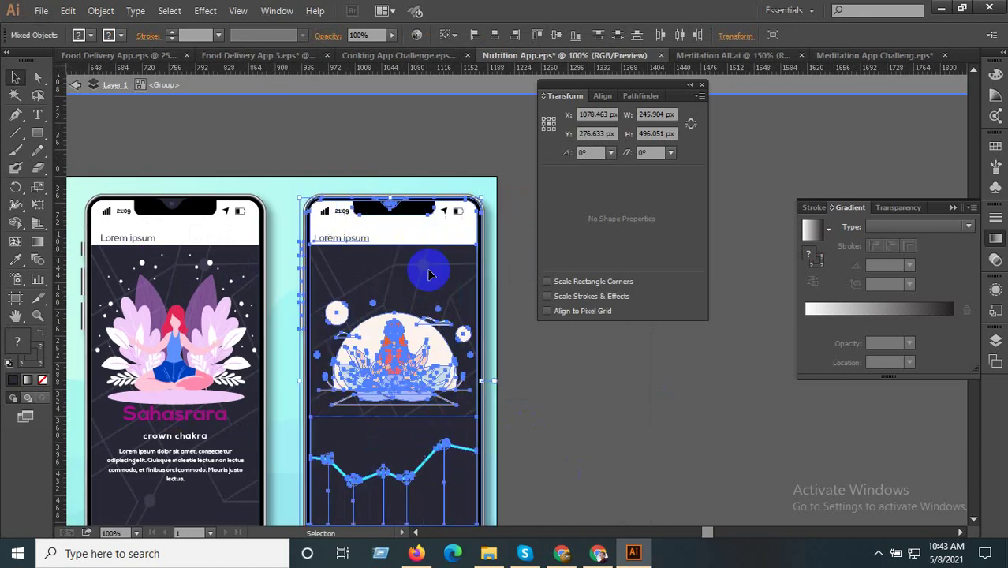
scroll(485, 323, down, 2)
scroll(401, 266, up, 2)
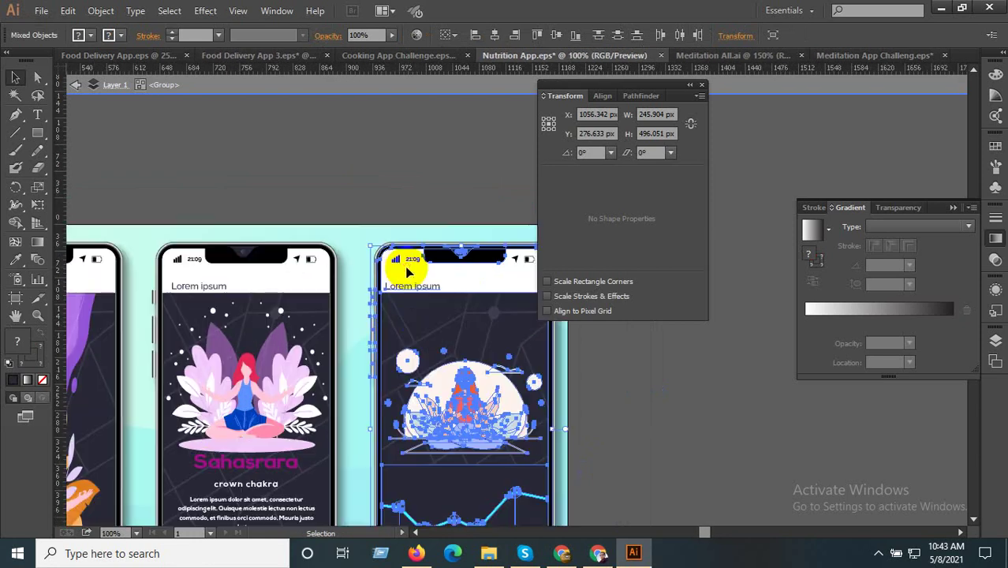
drag(405, 271, 520, 367)
scroll(433, 281, down, 2)
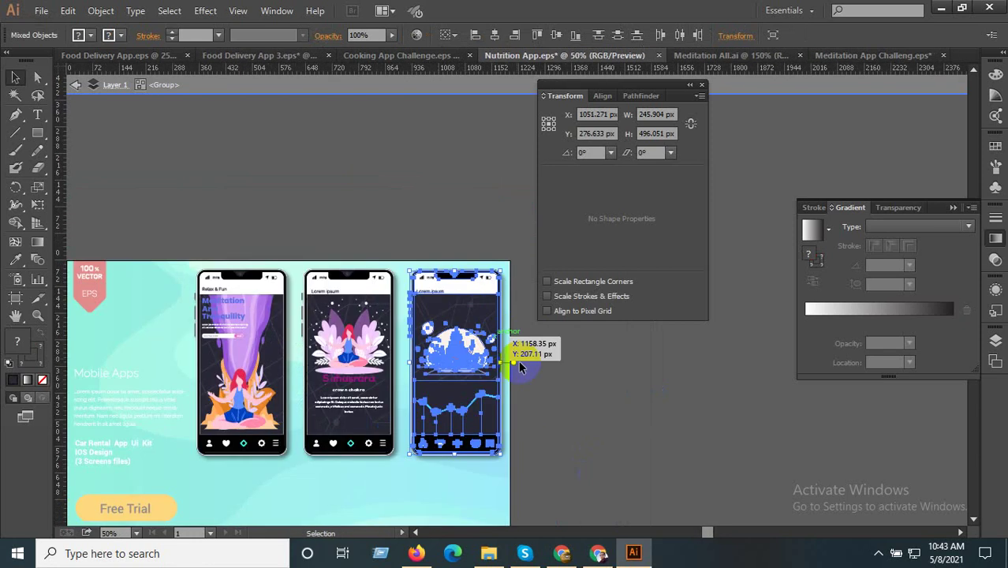
drag(569, 392, 605, 381)
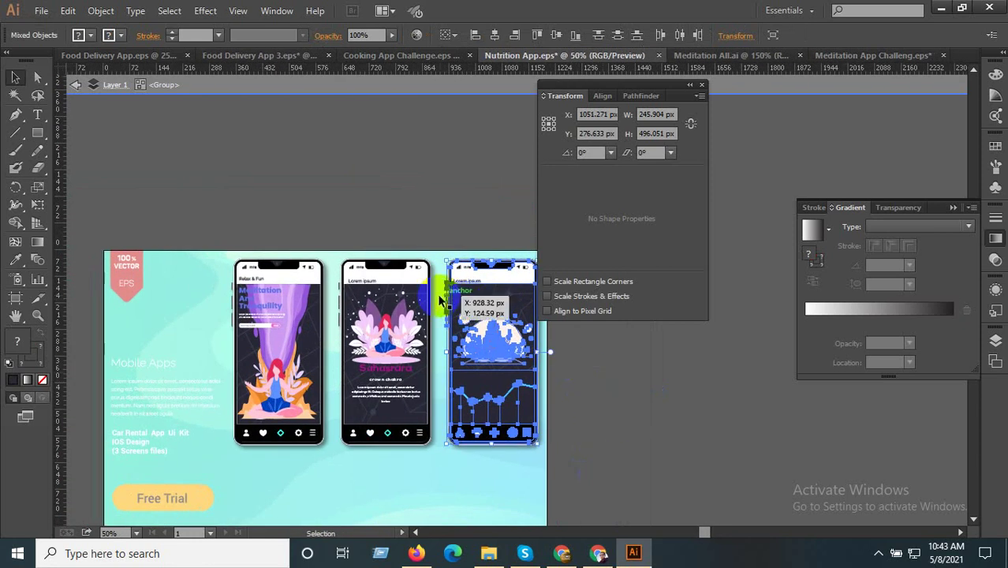
mouse_move(333, 228)
mouse_down()
mouse_move(440, 442)
mouse_move(365, 339)
mouse_up()
scroll(356, 246, down, 3)
click(480, 354)
- Enlarge the phone group and lower it so the middle phone nears the banner's bottom edge
scroll(381, 294, up, 2)
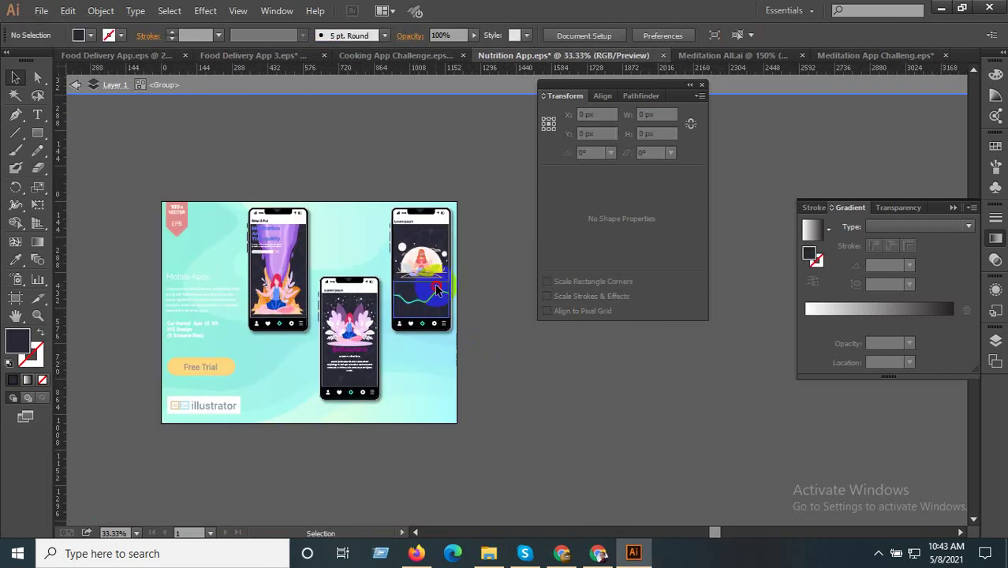
click(425, 285)
click(387, 337)
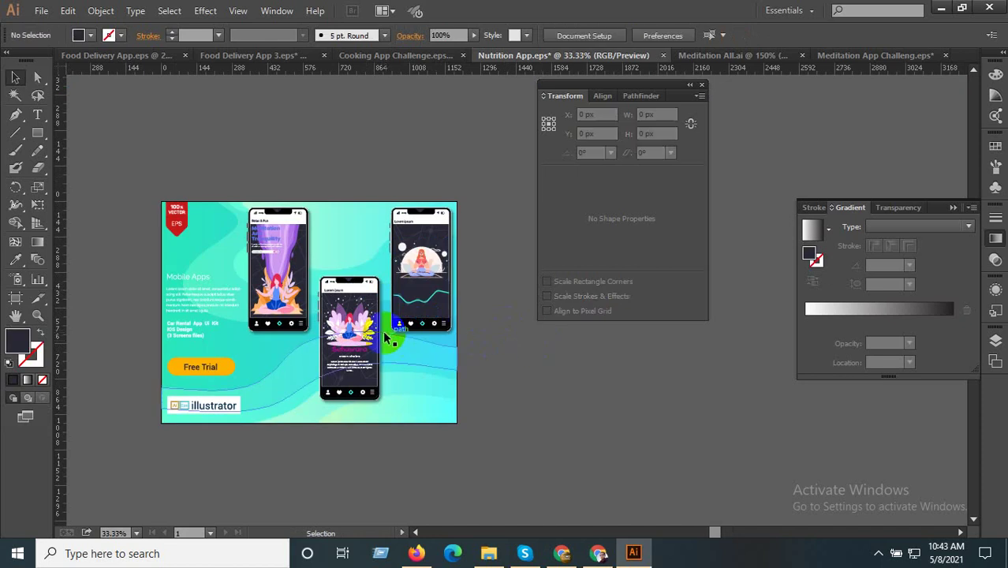
click(360, 326)
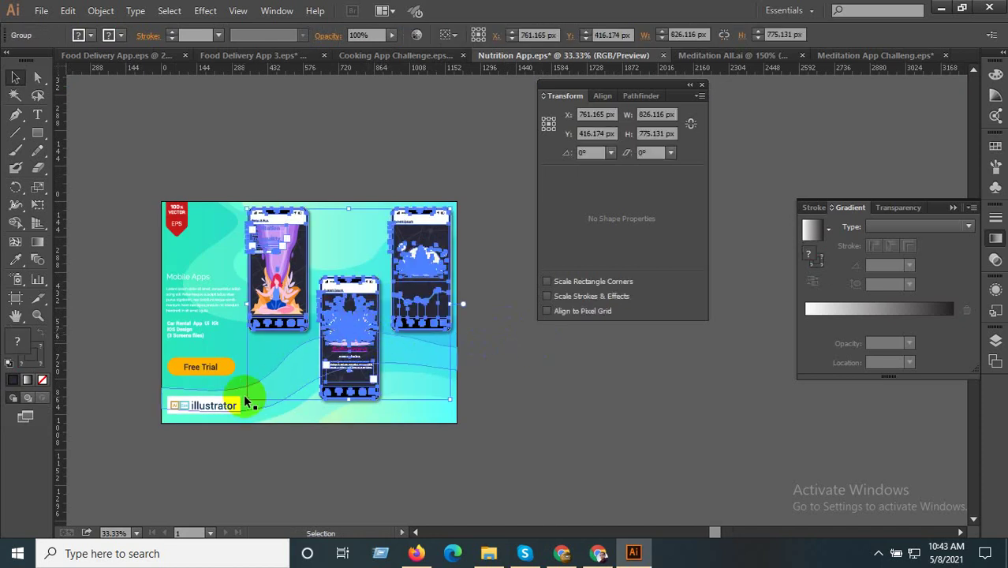
drag(247, 400, 243, 407)
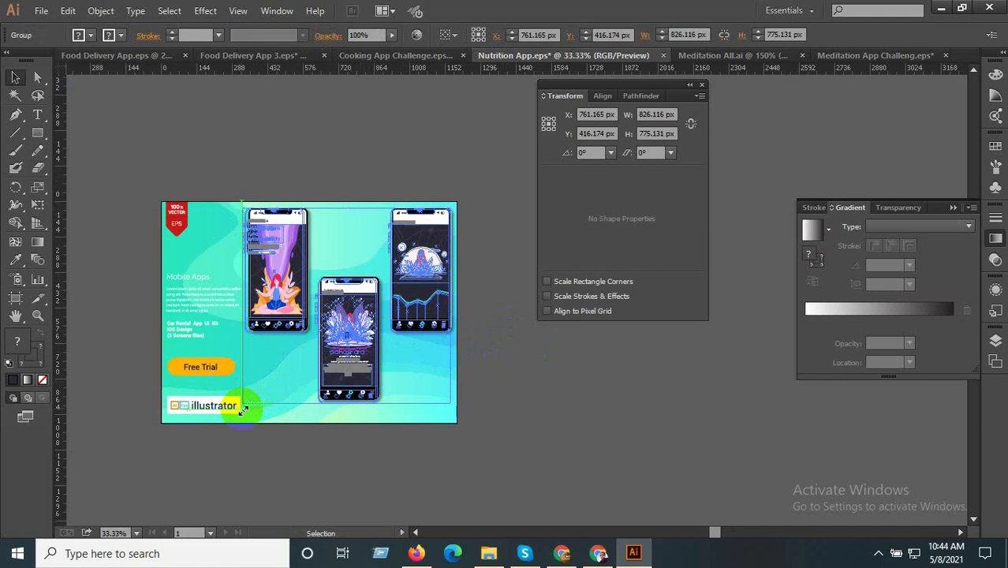
scroll(334, 324, up, 2)
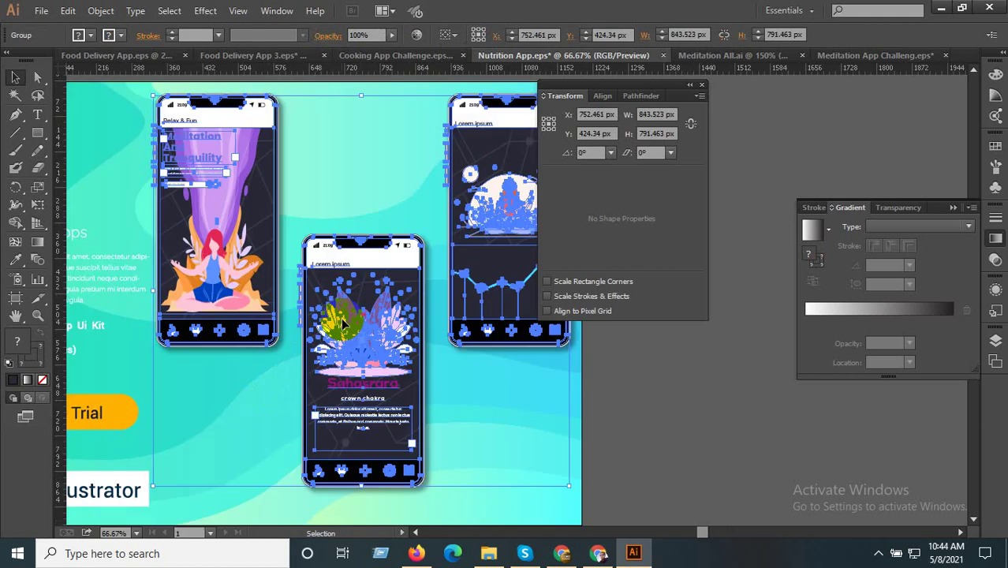
scroll(345, 324, down, 1)
drag(345, 324, 345, 338)
scroll(443, 360, down, 1)
click(561, 388)
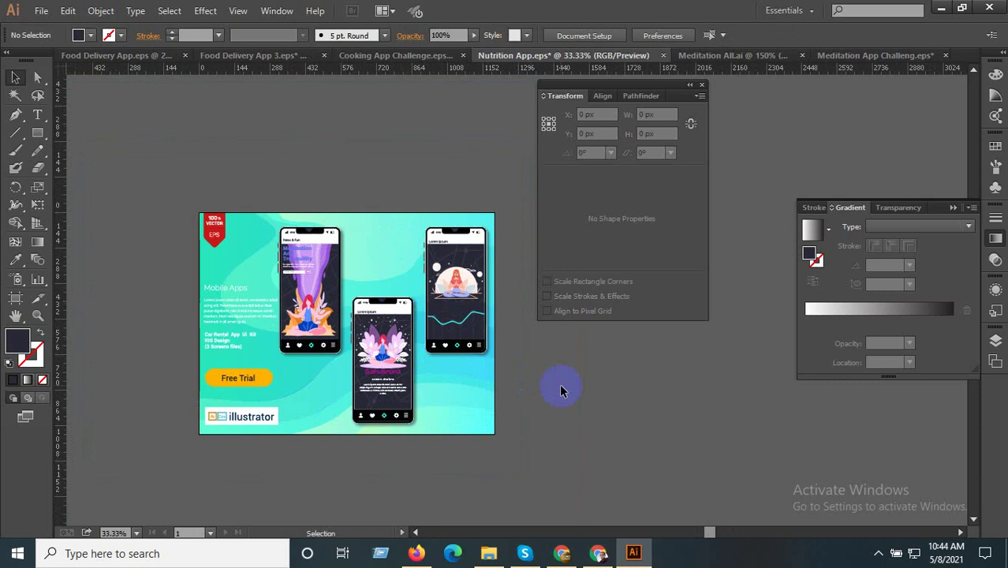
- Inside the phone group, move the right phone about 12 px left
double_click(464, 330)
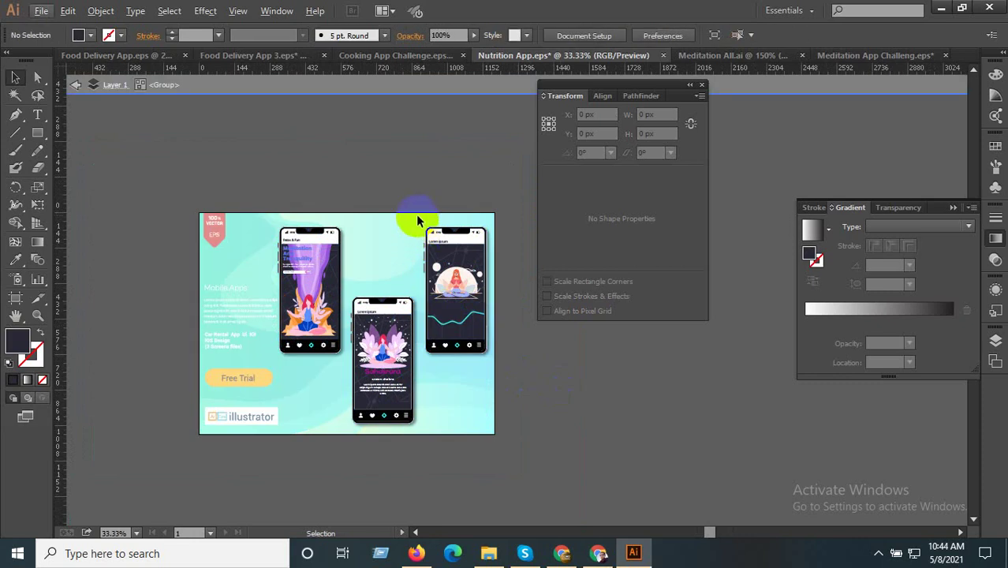
drag(513, 378, 430, 217)
scroll(435, 225, up, 1)
scroll(442, 244, up, 4)
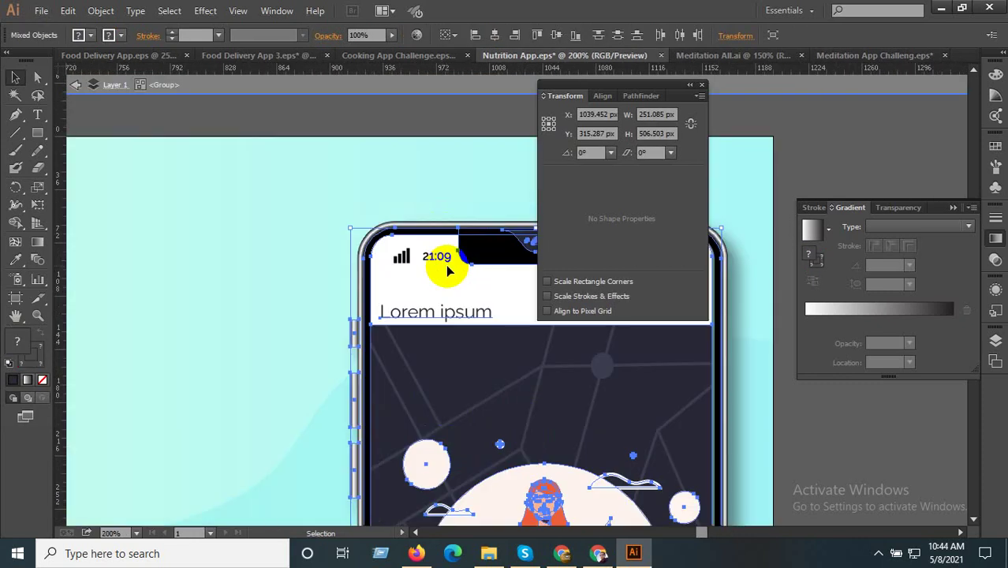
drag(448, 270, 428, 271)
scroll(397, 206, down, 3)
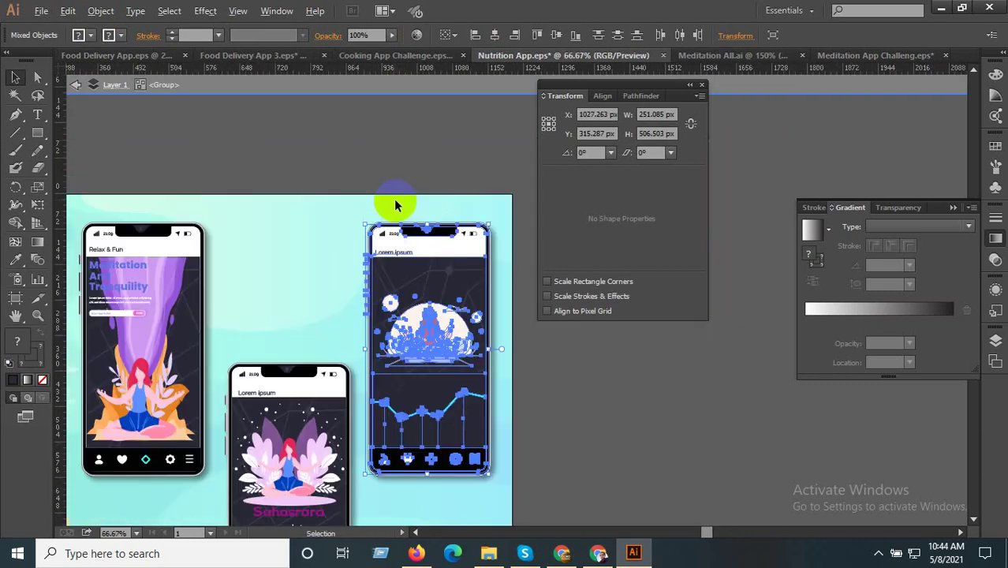
scroll(396, 205, down, 1)
scroll(401, 224, down, 1)
click(535, 366)
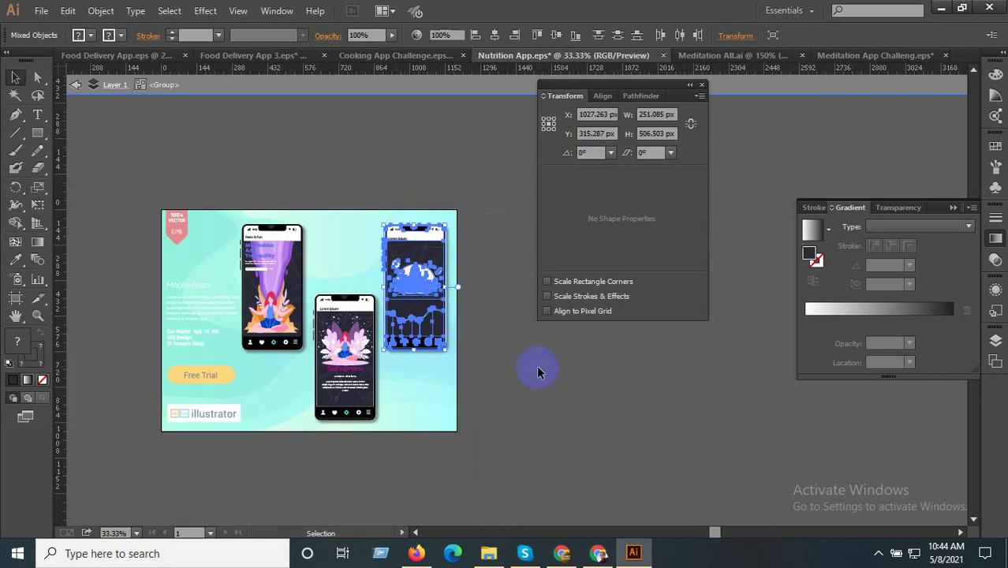
double_click(393, 381)
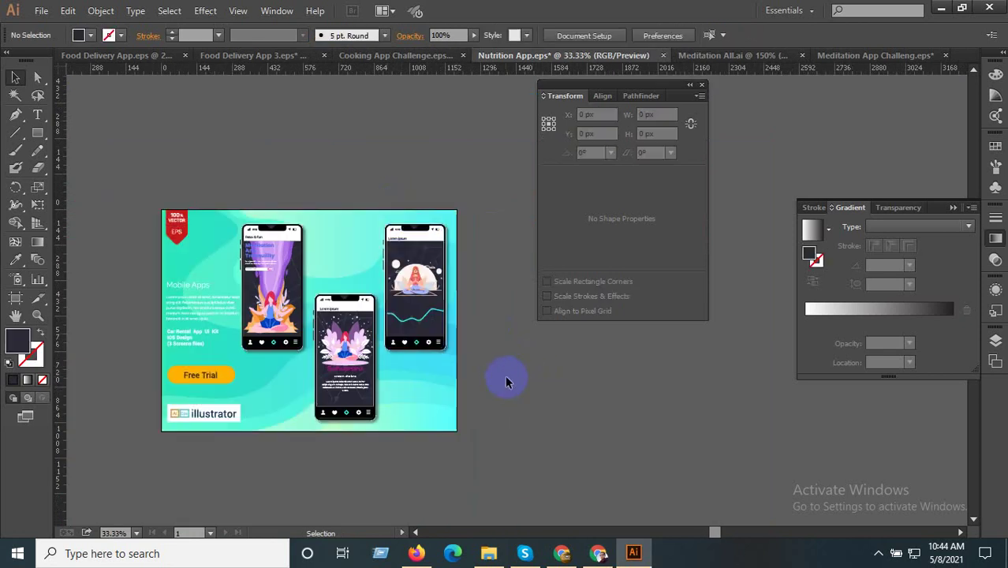
- Raise the middle phone higher on the banner within the phone group
click(282, 304)
scroll(277, 303, up, 1)
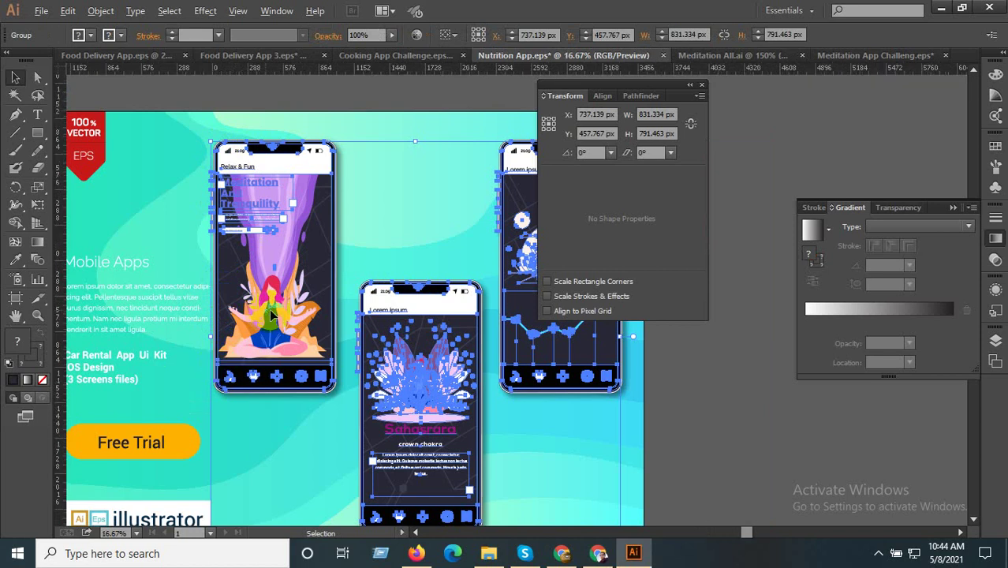
scroll(270, 308, down, 4)
click(348, 219)
scroll(241, 328, up, 2)
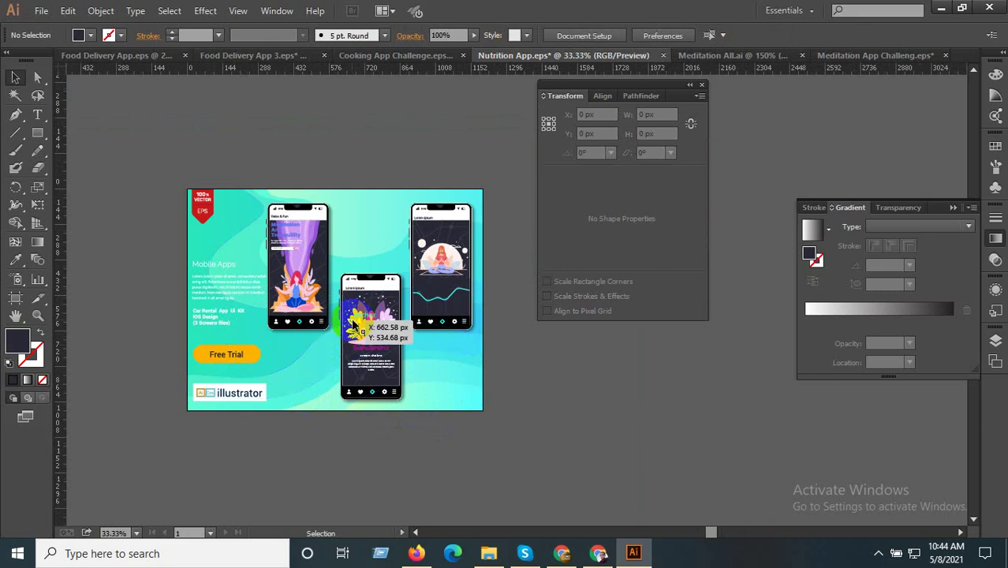
double_click(360, 340)
scroll(374, 399, up, 1)
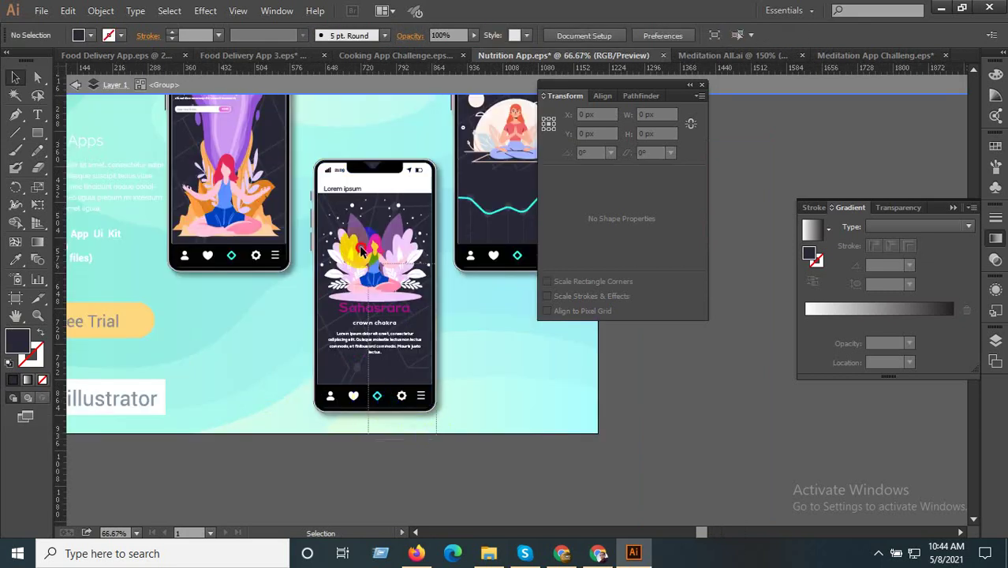
mouse_move(340, 177)
mouse_down()
mouse_move(354, 235)
mouse_move(355, 226)
mouse_up()
scroll(338, 254, up, 3)
scroll(357, 253, down, 1)
click(567, 373)
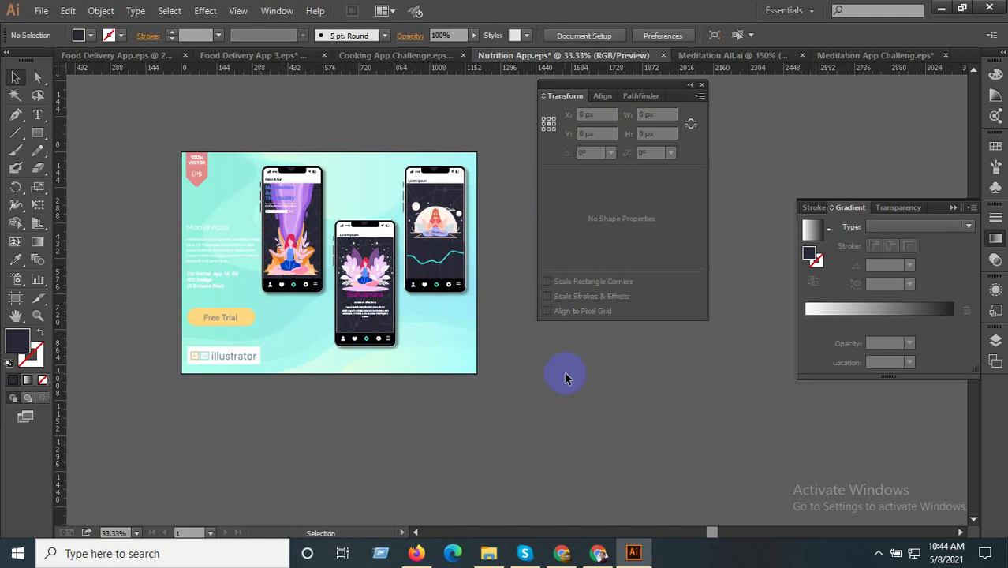
click(414, 285)
scroll(359, 288, up, 1)
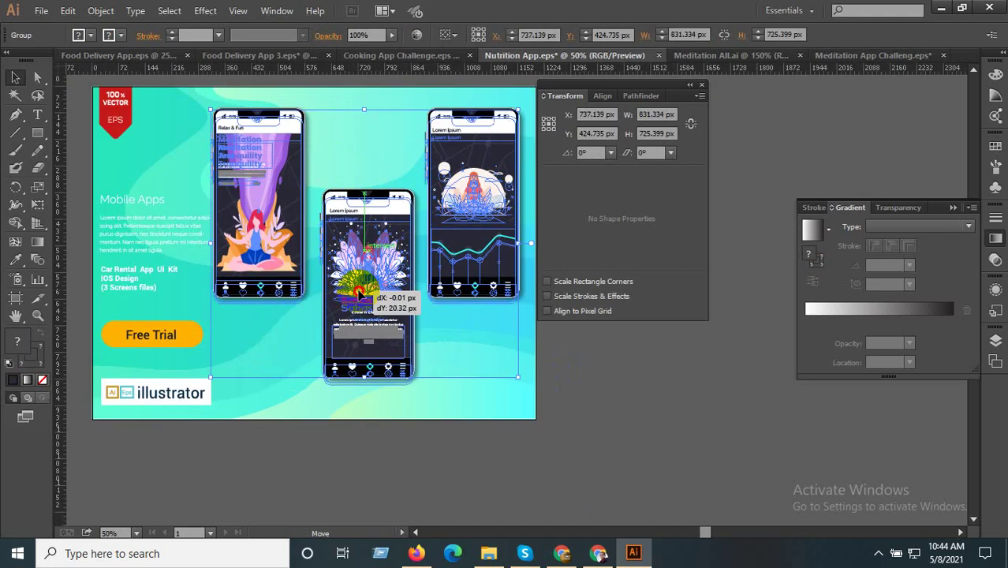
click(509, 356)
scroll(509, 356, down, 1)
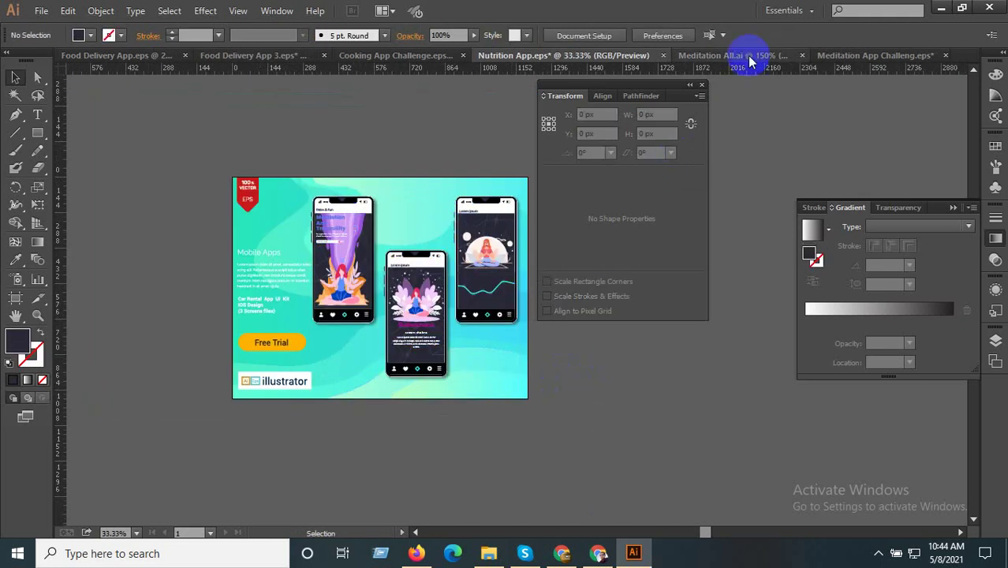
- Reset the workspace, then reposition the Free Trial button and the top-left EPS badge
click(785, 10)
click(860, 162)
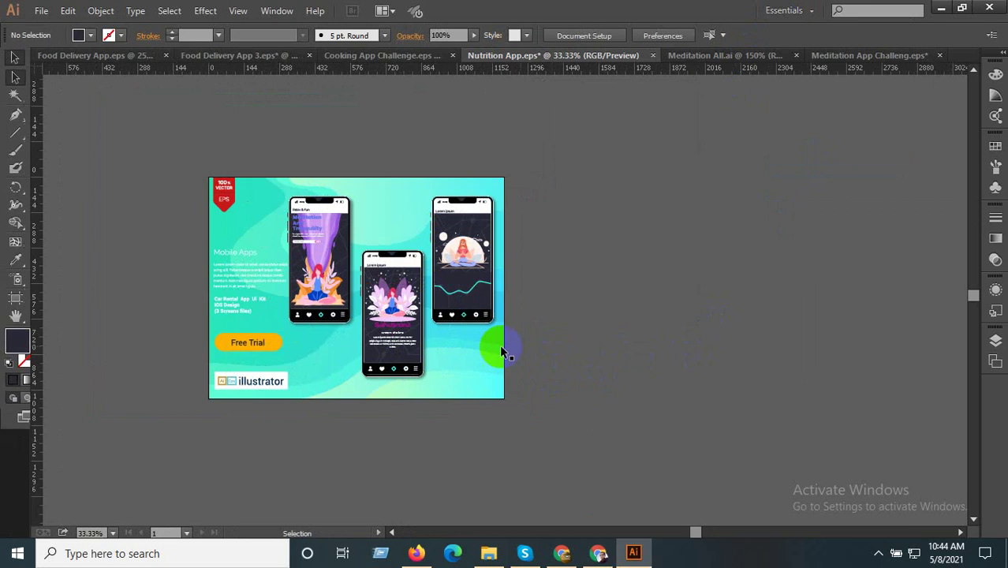
scroll(397, 316, up, 1)
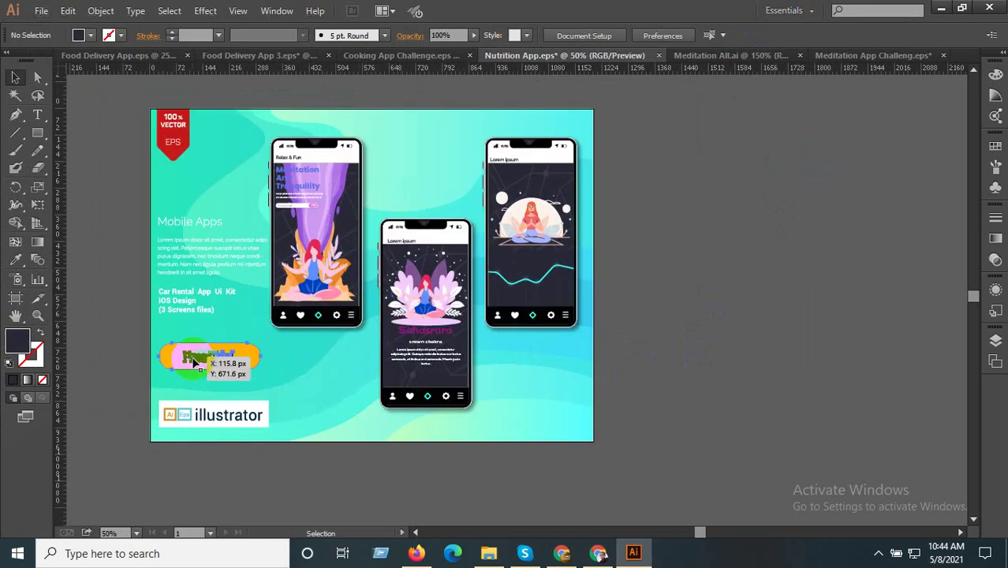
drag(401, 314, 210, 359)
click(76, 378)
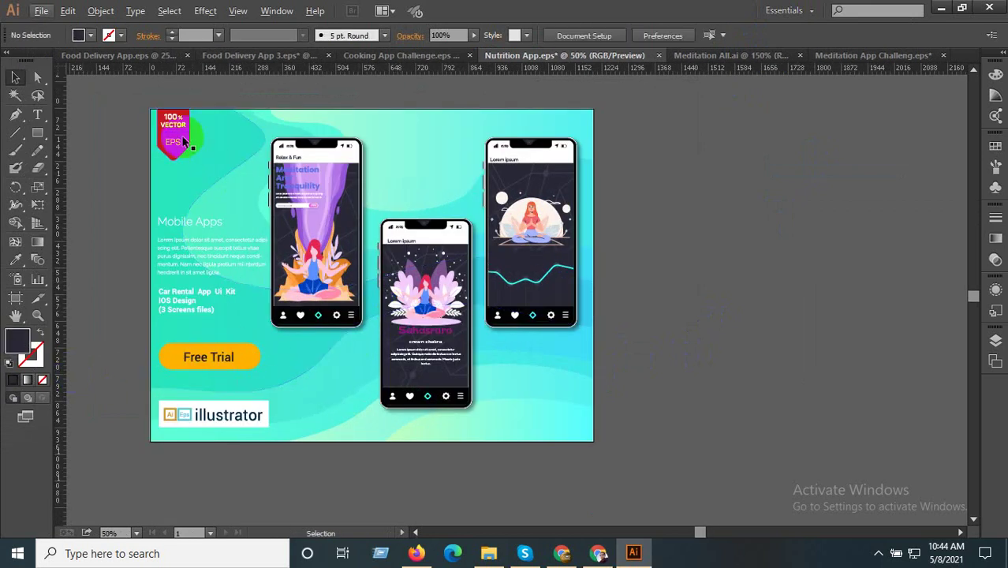
mouse_move(181, 135)
mouse_down()
mouse_move(175, 126)
mouse_move(190, 131)
mouse_up()
scroll(175, 126, up, 2)
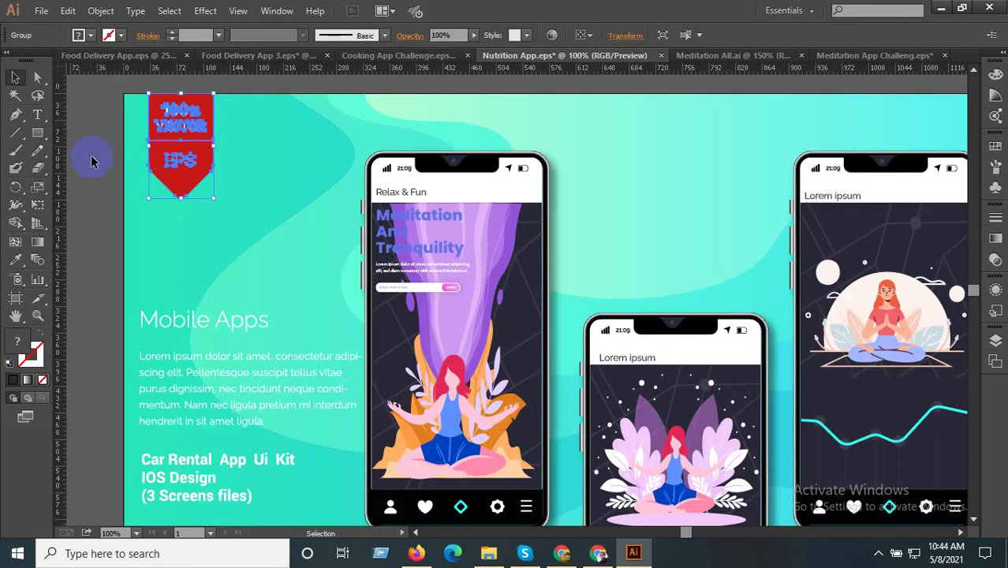
click(330, 202)
scroll(358, 223, down, 3)
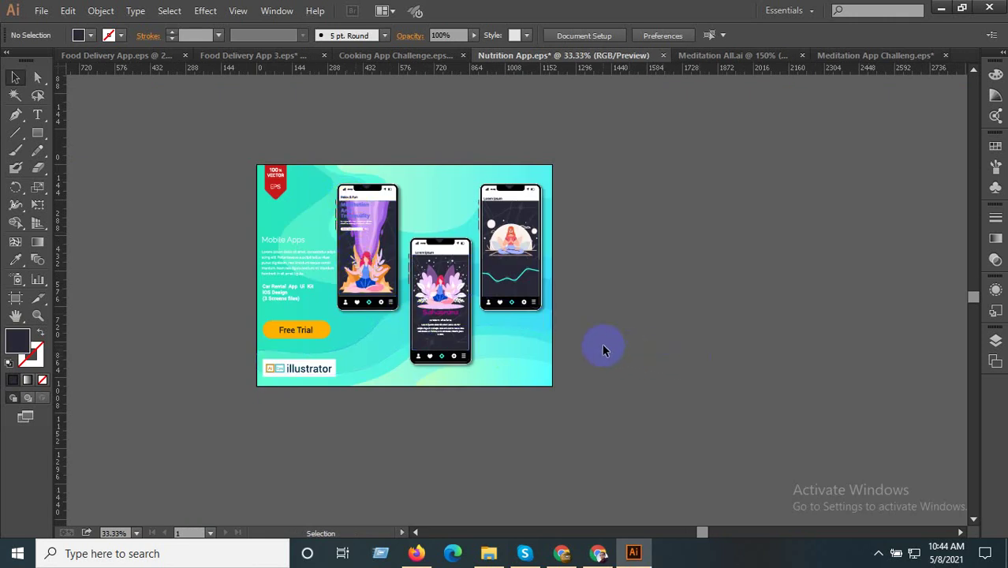
drag(525, 343, 467, 325)
click(454, 315)
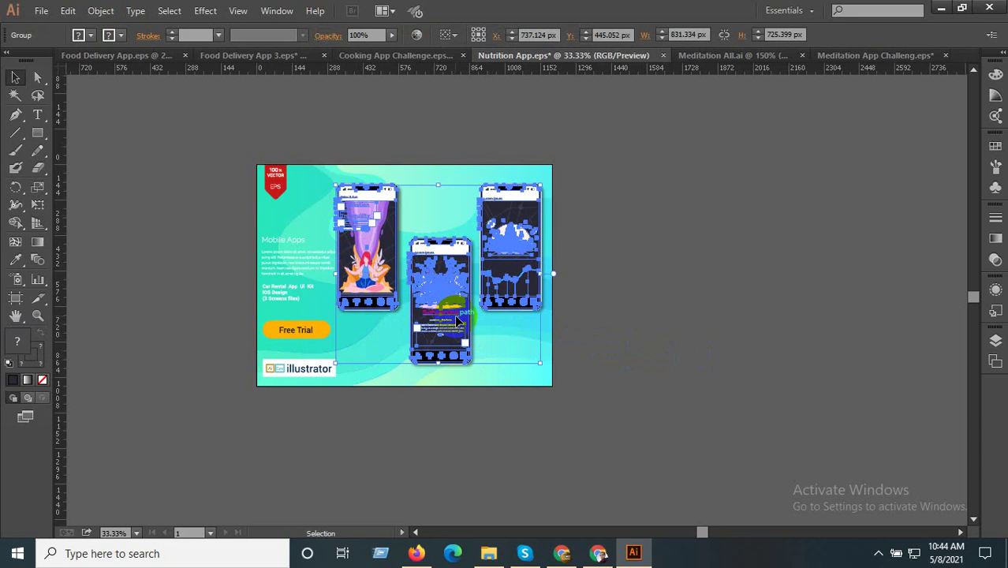
- Save a copy as 'Meditation App Challeng 3.eps' in Landing Page > Meditation App Challeng
key(ctrl+shift+s)
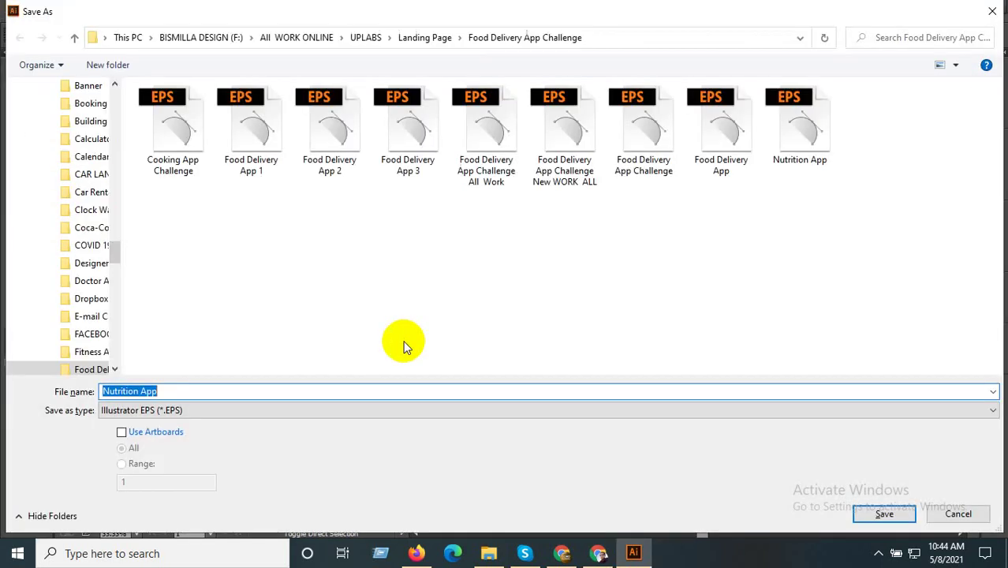
click(426, 38)
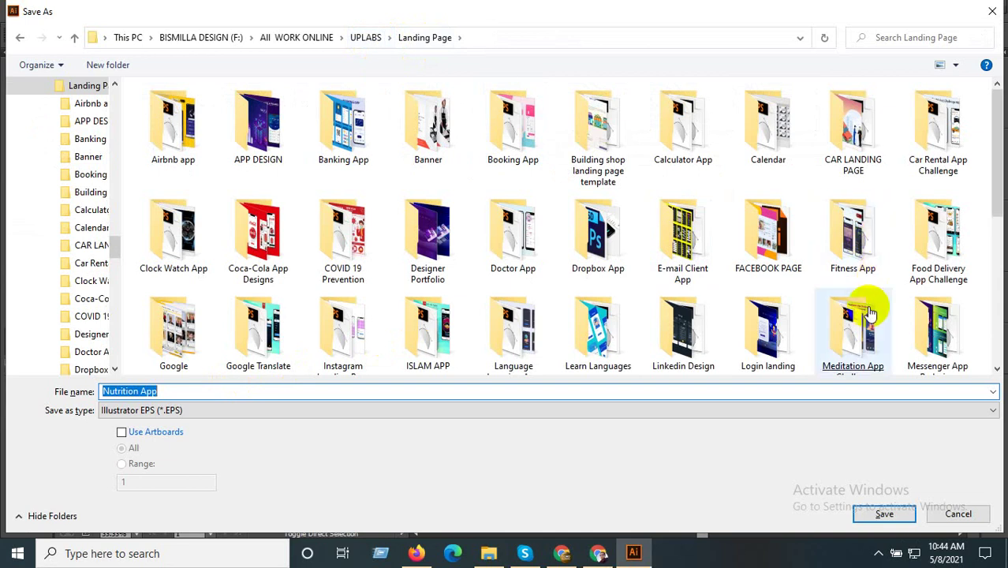
click(857, 342)
double_click(858, 342)
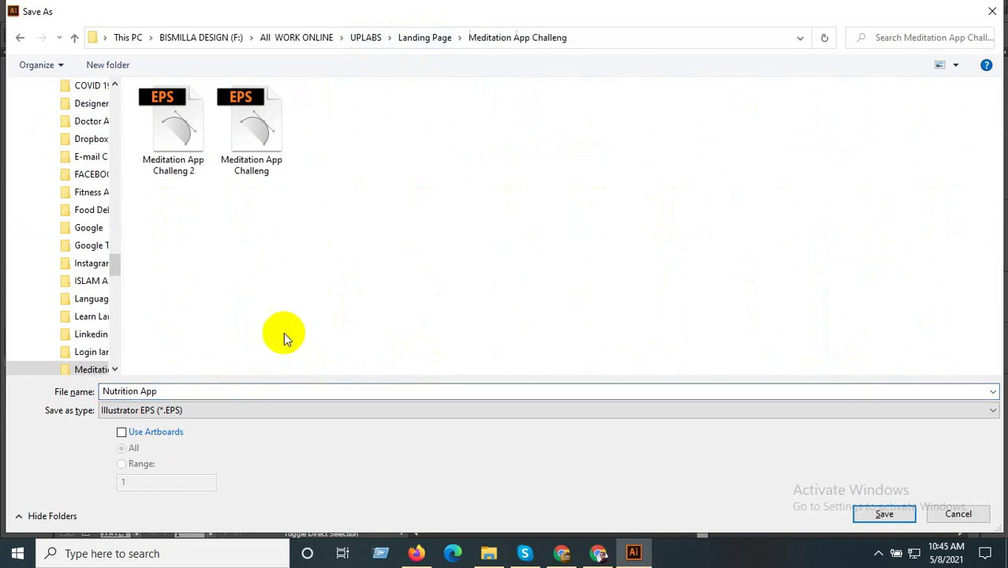
click(176, 174)
key(shift+F10)
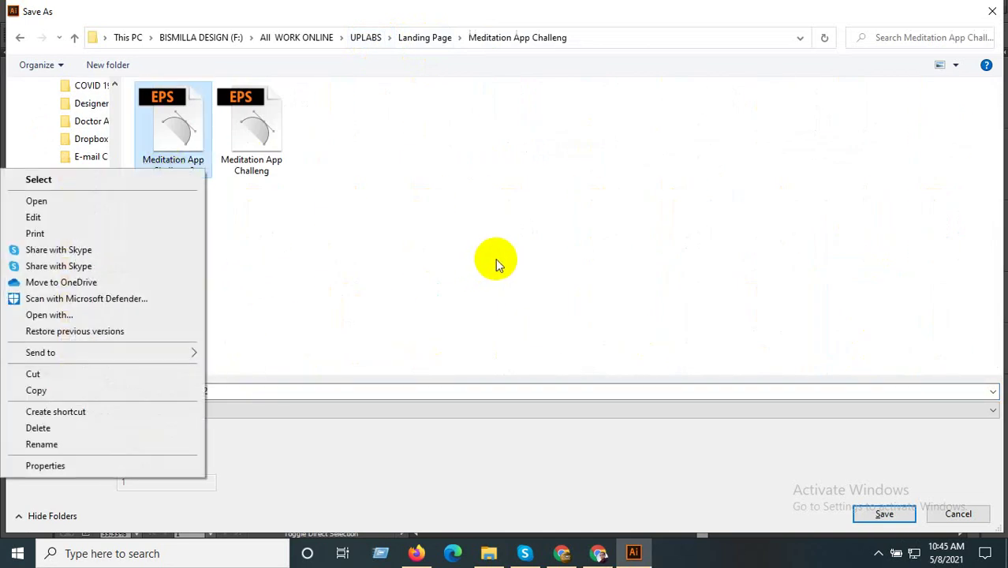
key(Escape)
click(233, 387)
text(3)
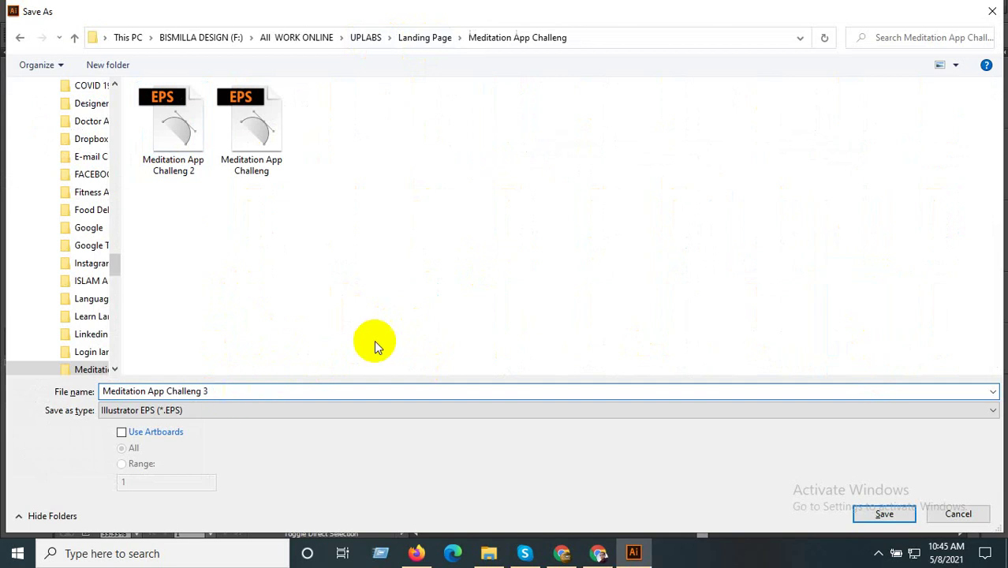
click(882, 514)
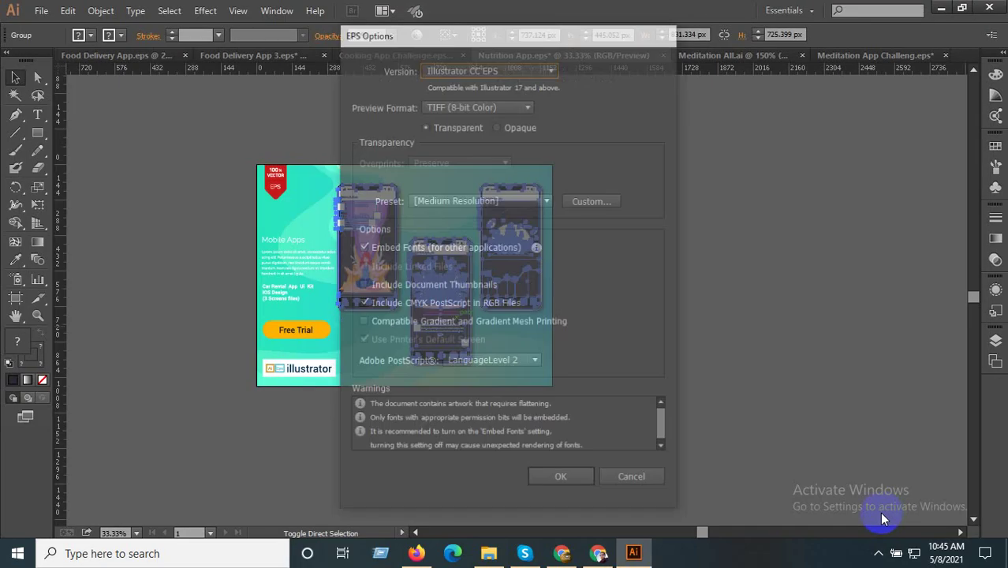
click(552, 479)
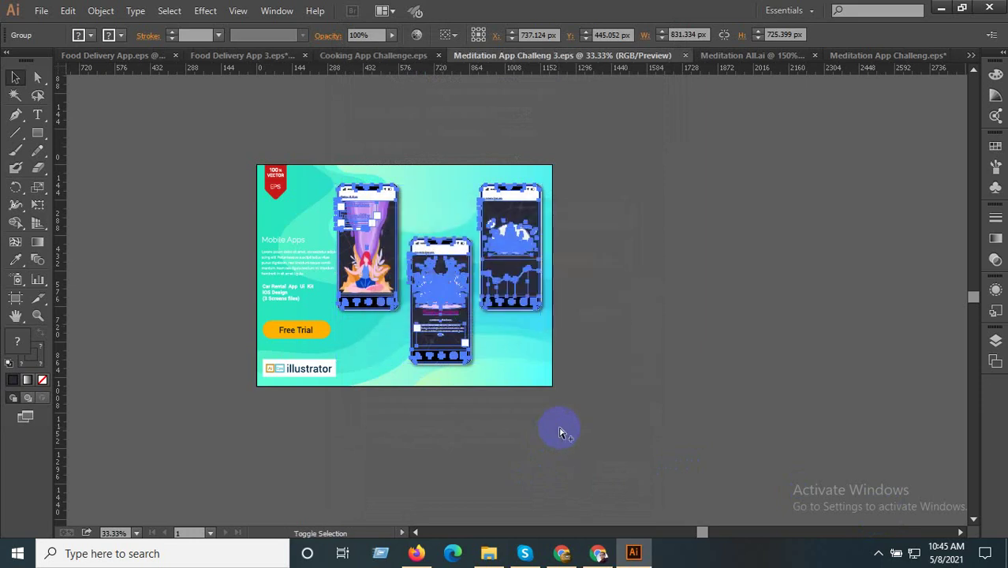
- Save for Web as Meditation-App-Challeng-3 into Landing Page > Meditation App Challeng
key(ctrl+alt+shift+s)
click(816, 494)
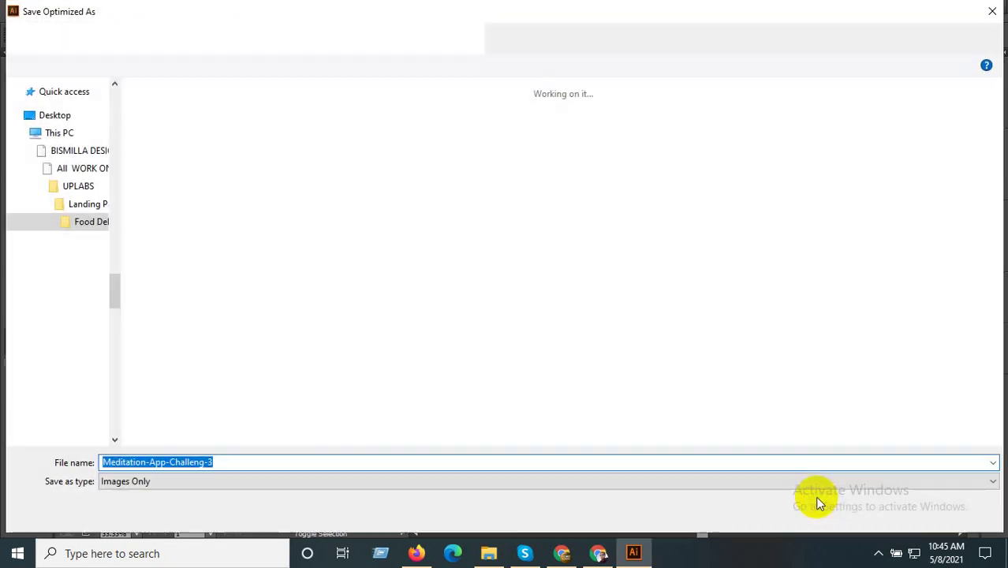
click(430, 38)
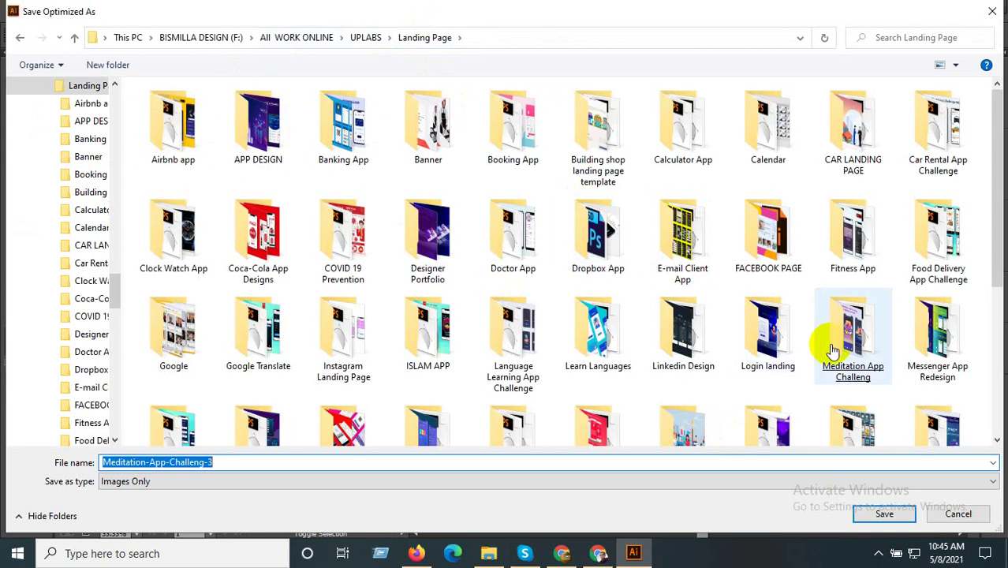
double_click(888, 376)
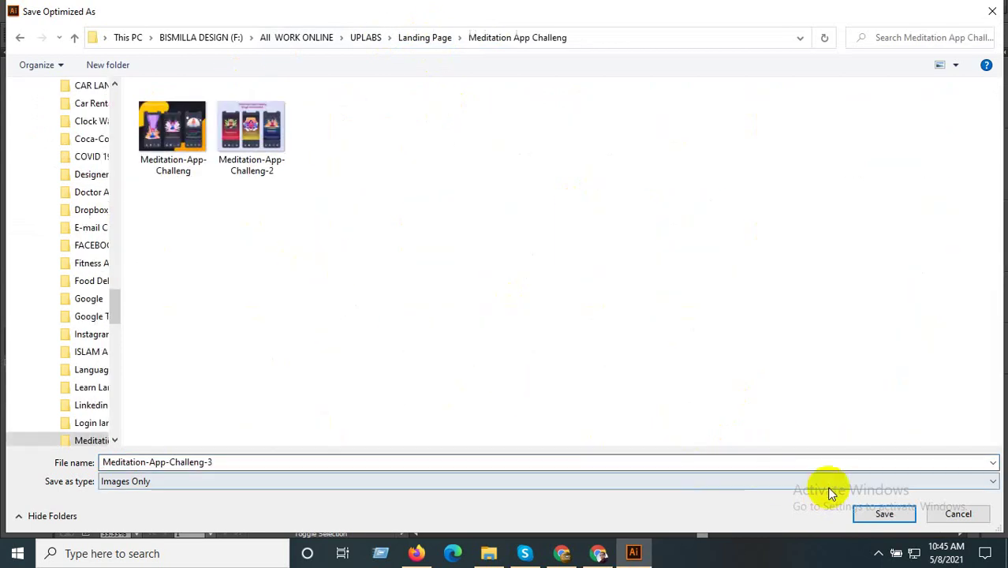
click(882, 514)
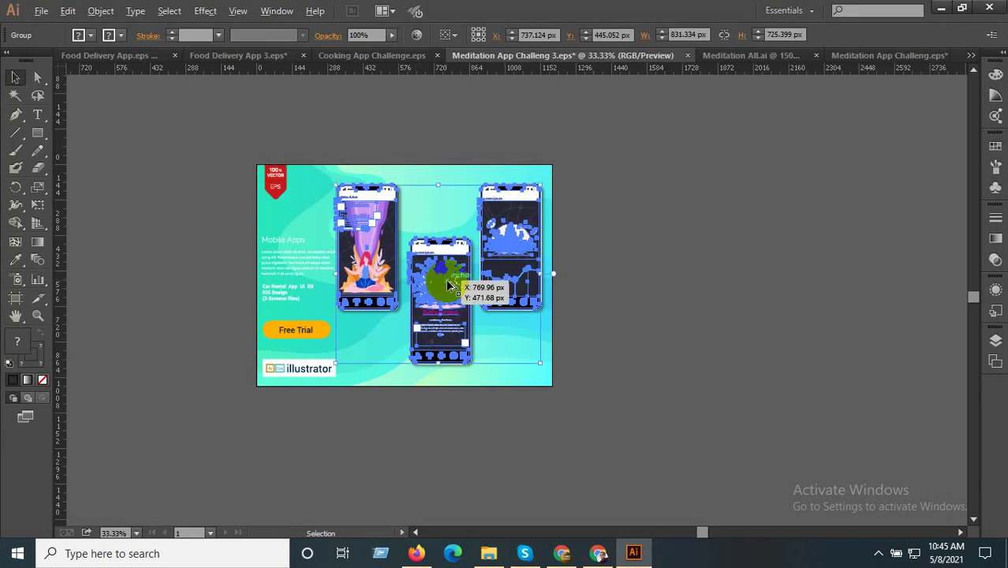
click(678, 265)
- Inspect the first phone's headline text at 100% zoom, then exit isolation mode
key(ctrl+1)
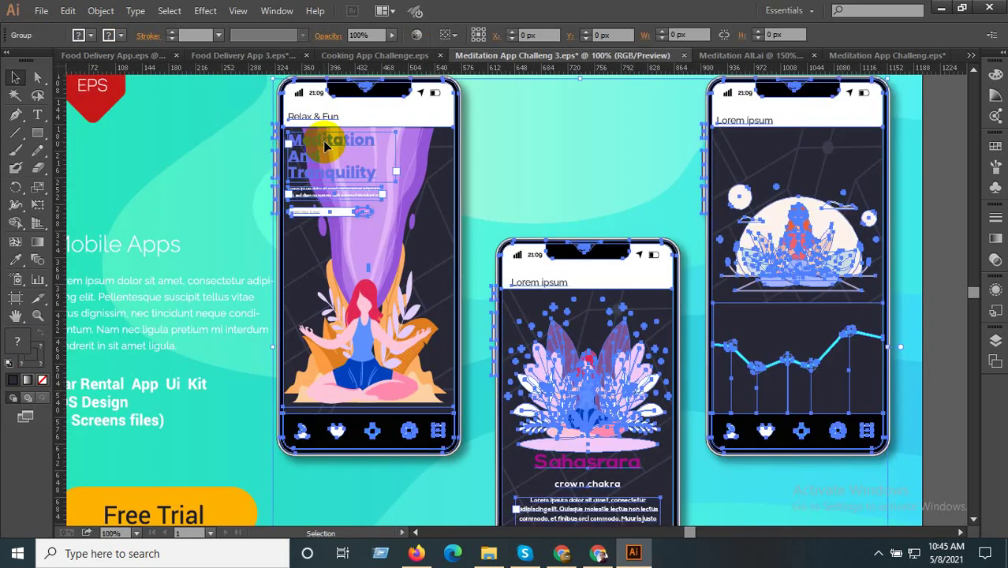
click(323, 140)
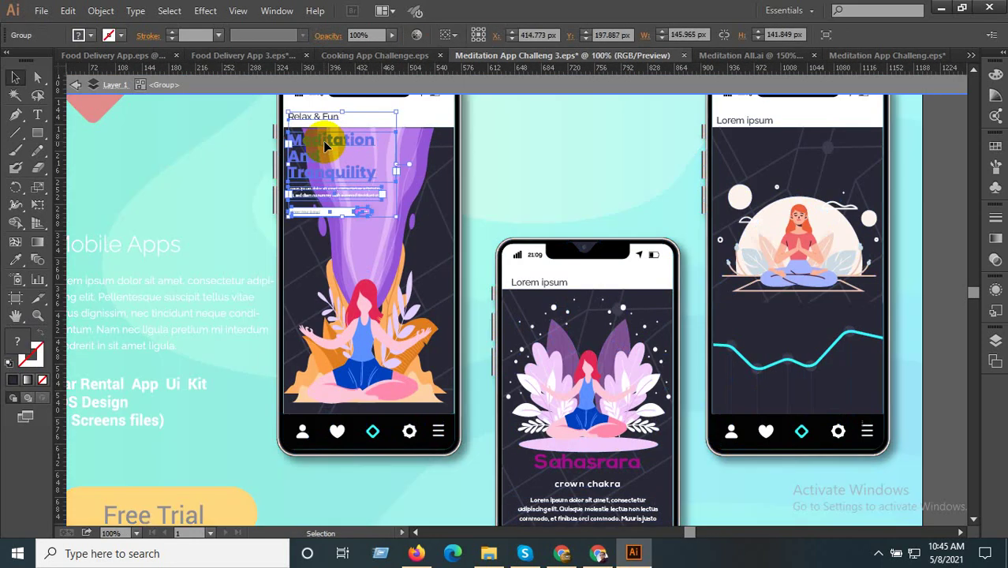
double_click(323, 140)
scroll(387, 216, down, 1)
key(ctrl+minus)
key(ctrl+minus)
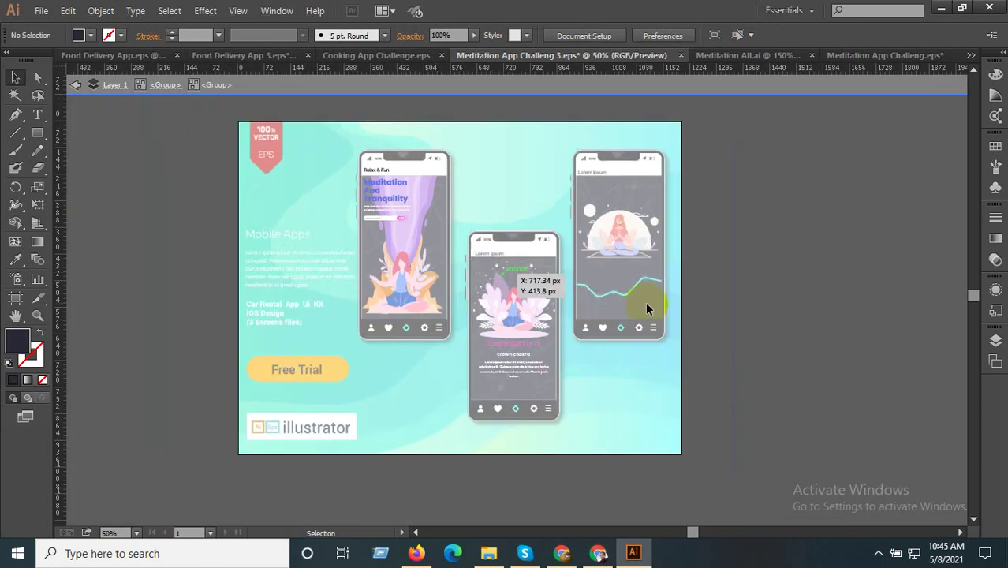
double_click(806, 305)
- Rotate the phone group about 26° and place it diagonally across the banner's right side
click(544, 320)
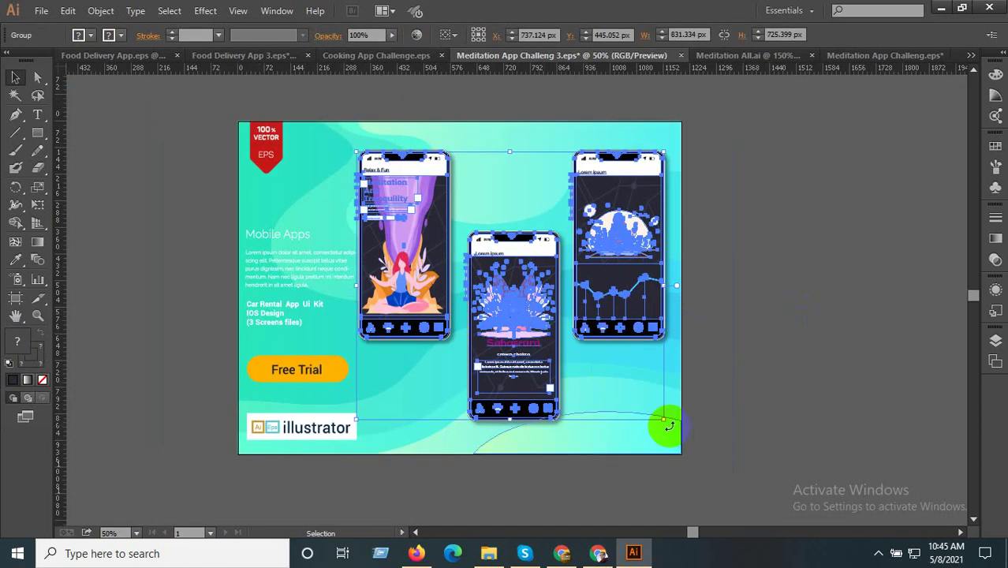
drag(673, 424, 739, 348)
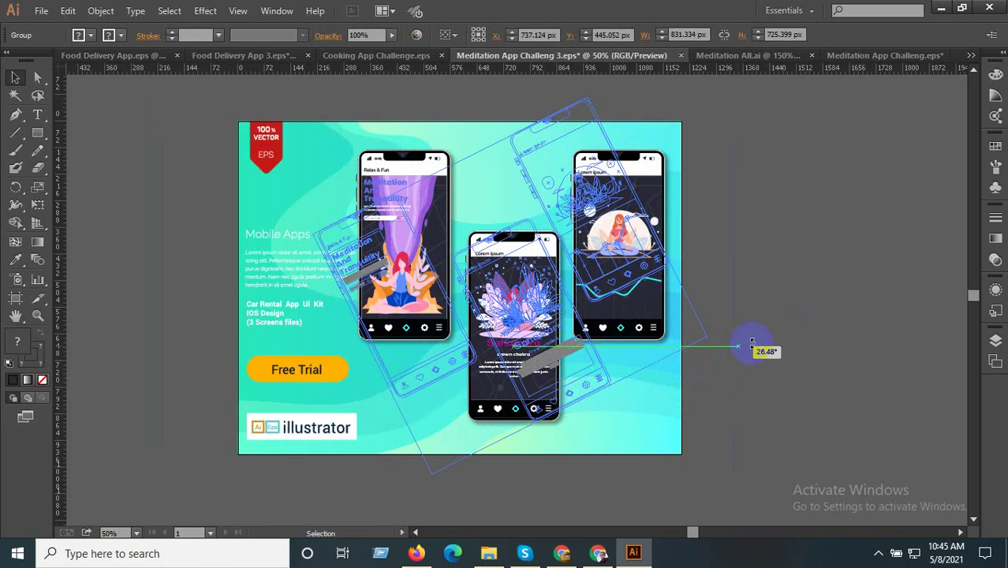
drag(753, 337, 607, 374)
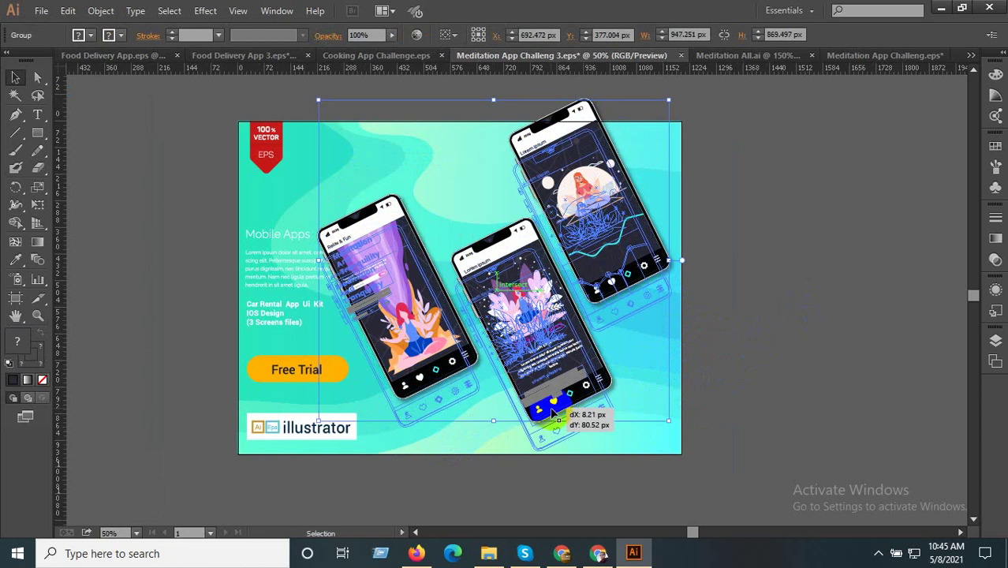
drag(550, 385, 553, 417)
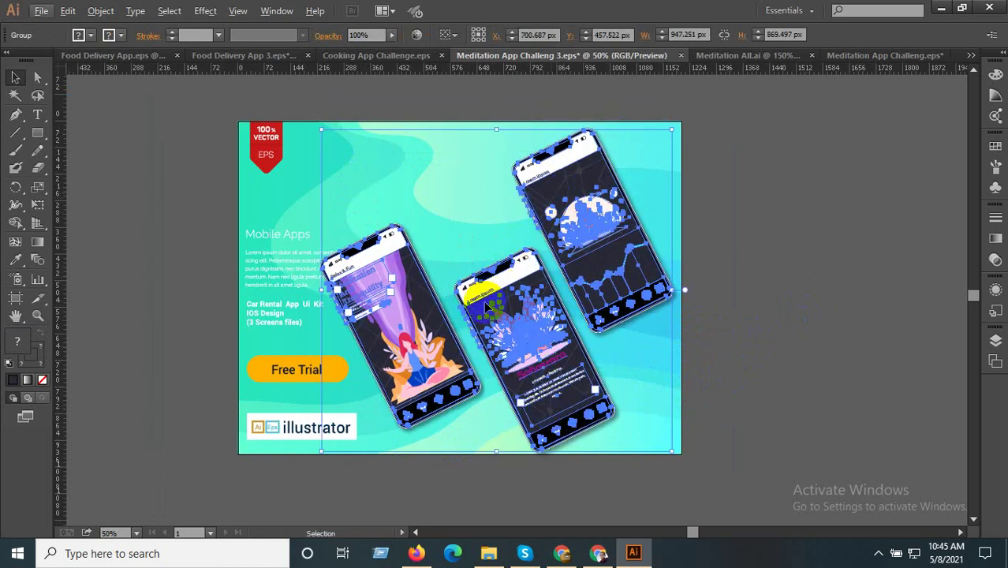
mouse_move(397, 325)
mouse_down()
mouse_move(409, 314)
mouse_move(401, 306)
mouse_up()
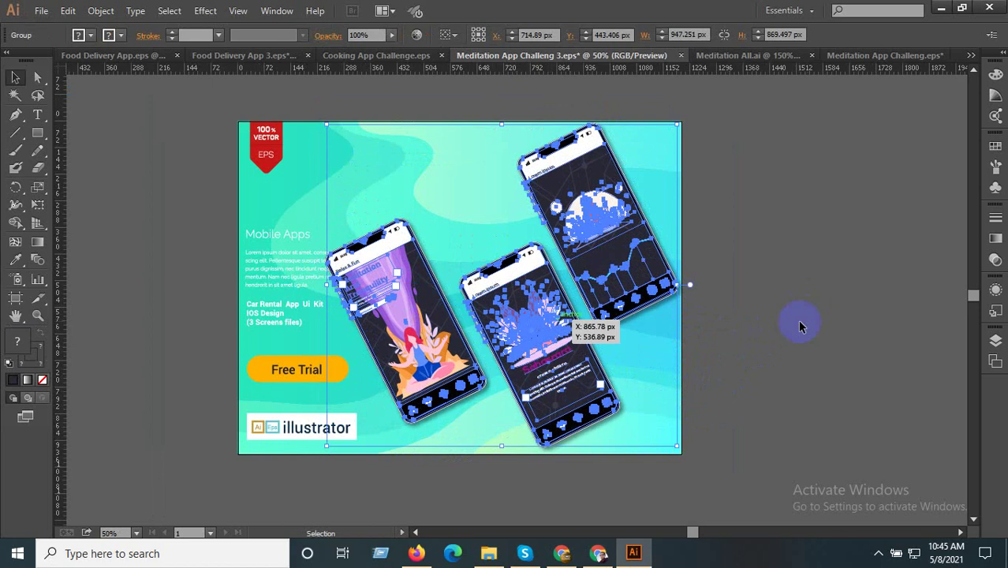
click(838, 315)
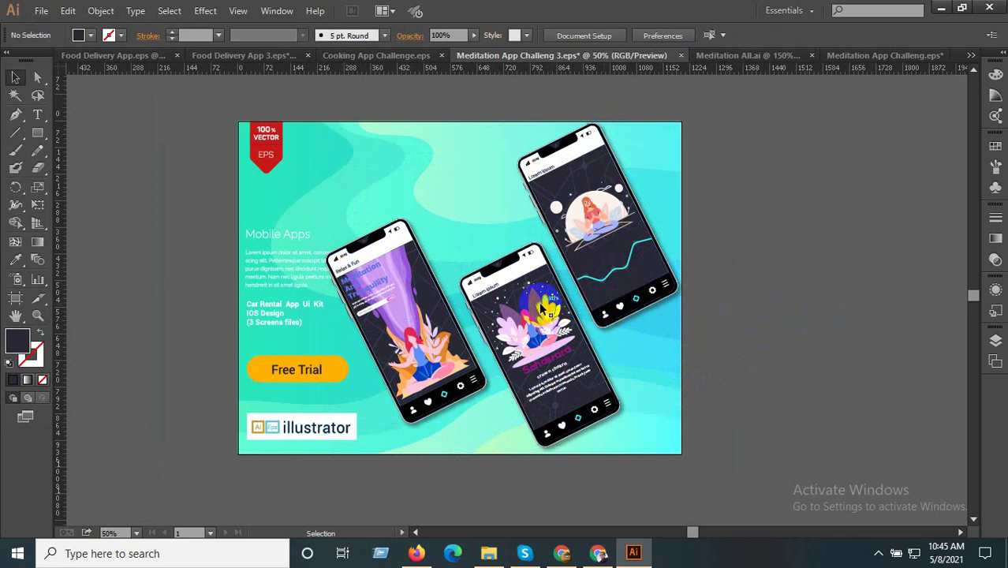
click(541, 308)
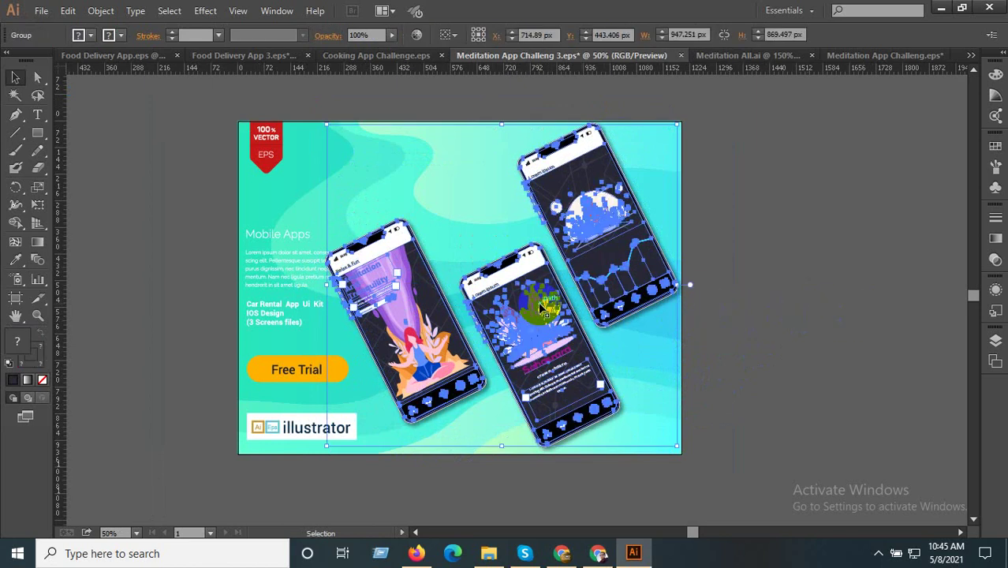
- Duplicate the top-right wave-chart phone to the banner's top centre and nudge the group right
double_click(574, 265)
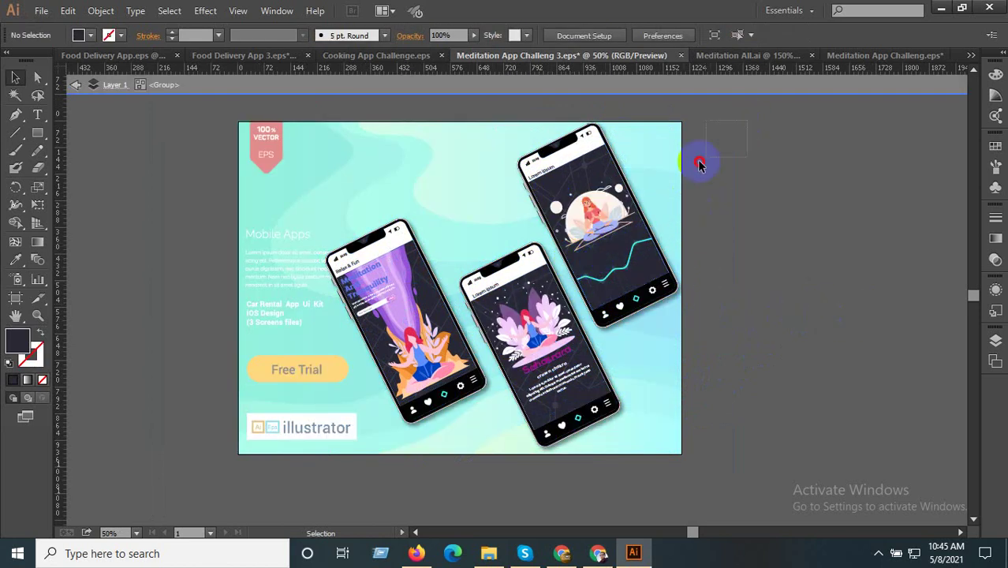
click(579, 217)
drag(608, 224, 455, 156)
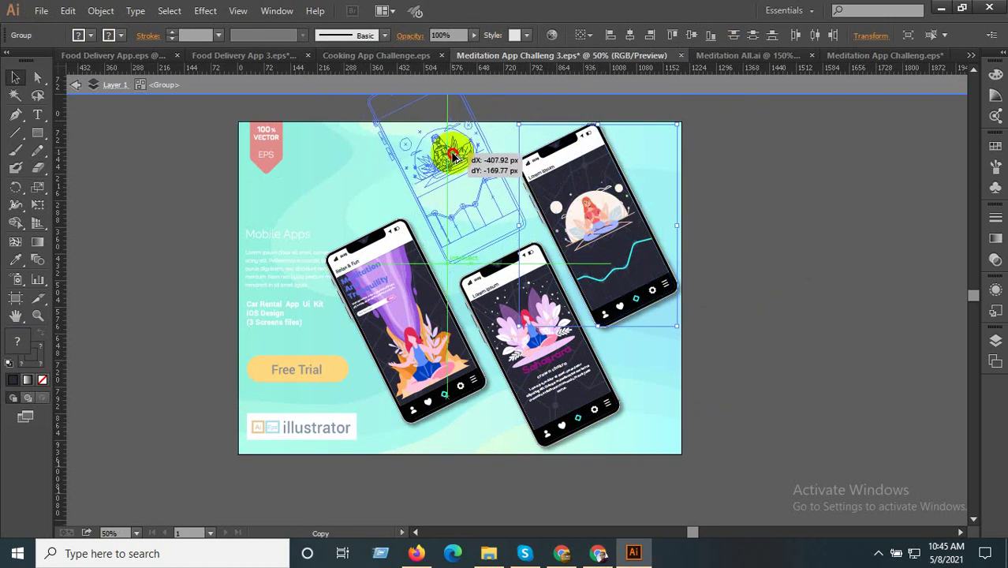
drag(455, 156, 455, 157)
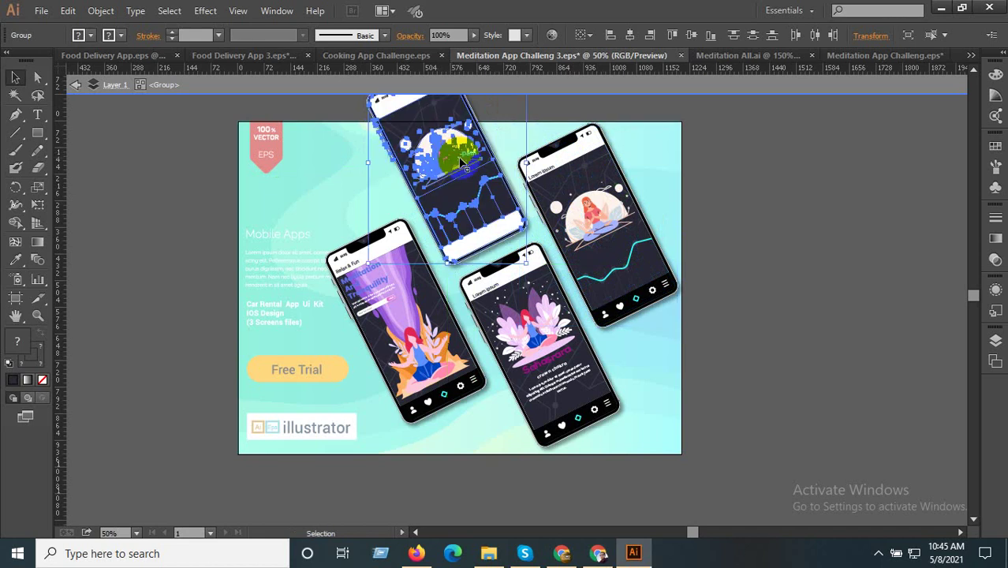
click(885, 273)
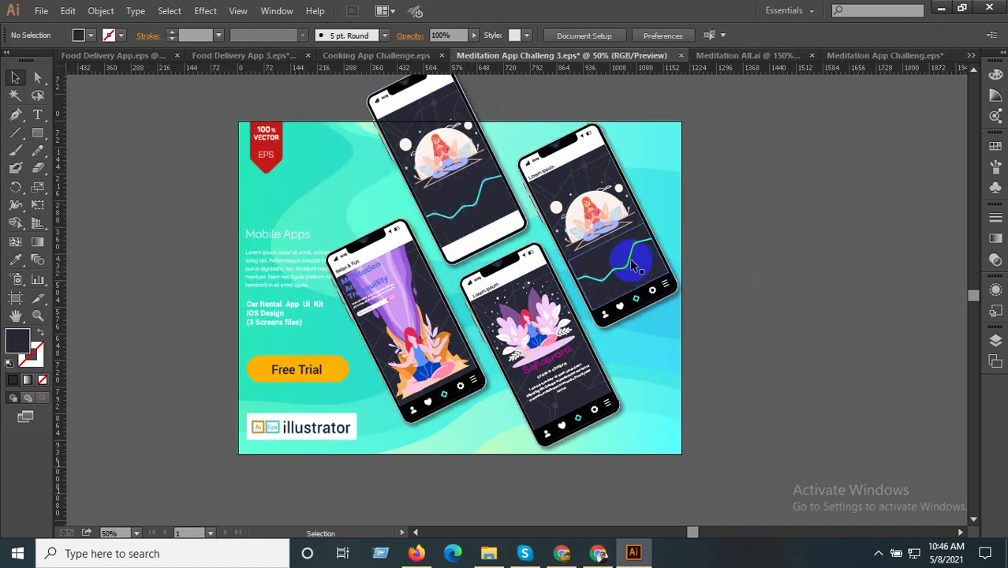
click(631, 264)
drag(632, 265, 641, 269)
click(852, 285)
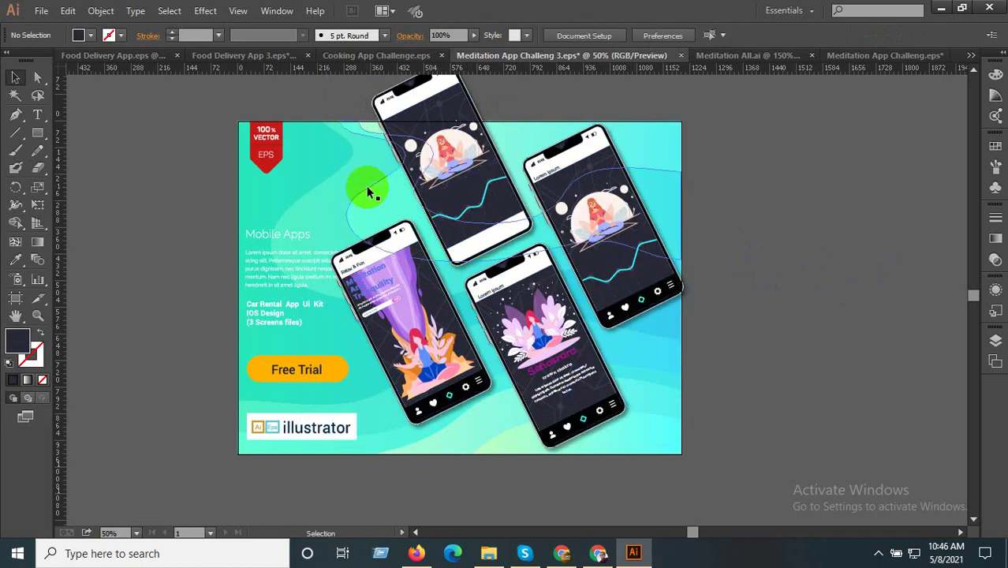
- Draw a rectangle covering the right part of the banner
click(34, 136)
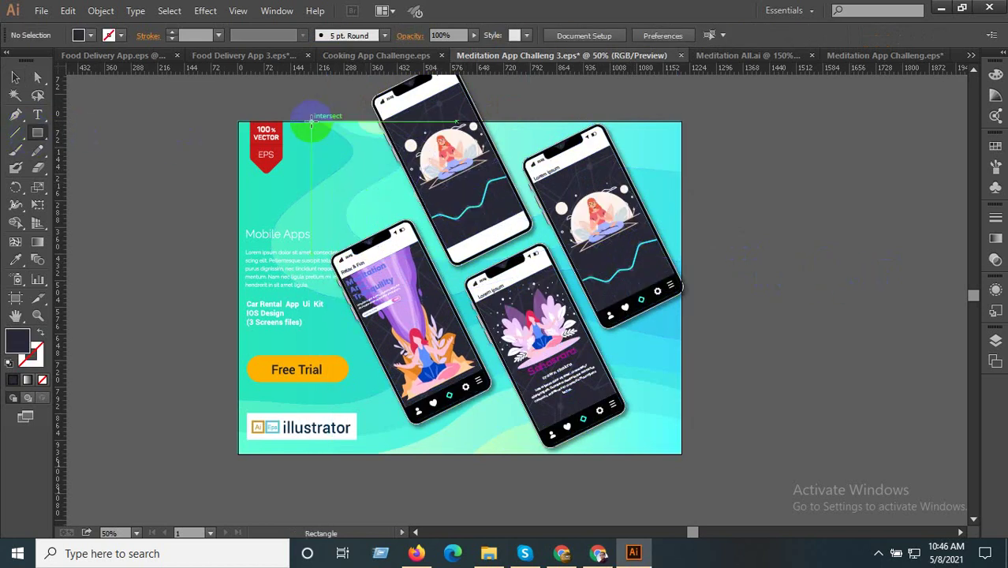
drag(312, 122, 687, 456)
click(15, 76)
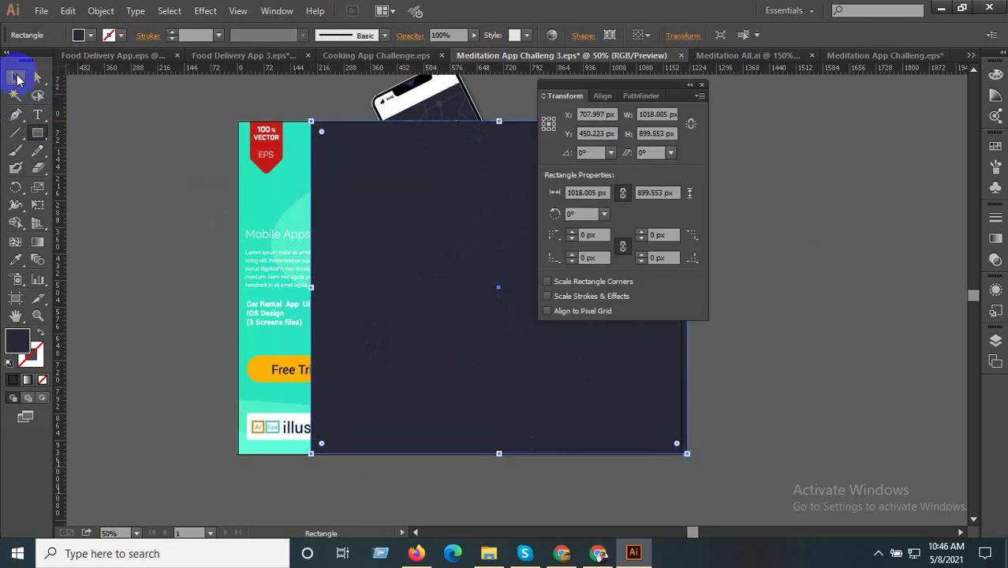
click(427, 126)
right_click(428, 104)
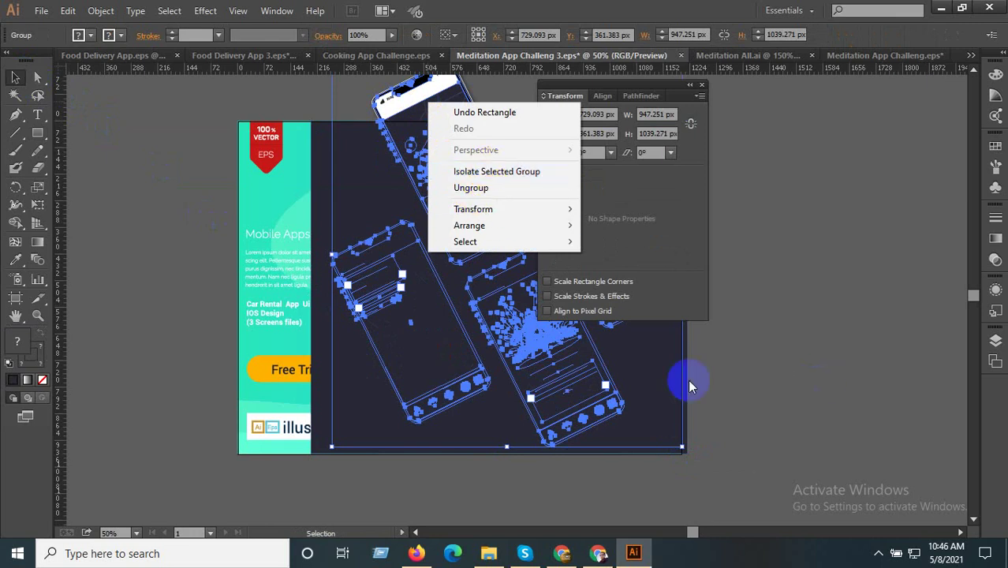
- Make a clipping mask from the dark rectangle and the phone group
click(188, 320)
scroll(181, 318, down, 1)
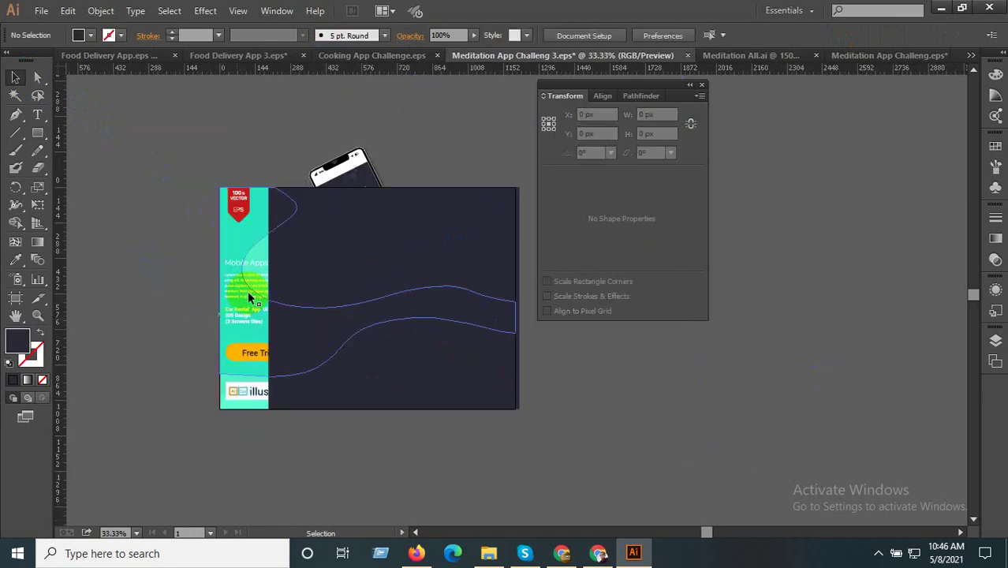
click(387, 197)
shift+click(362, 177)
right_click(363, 189)
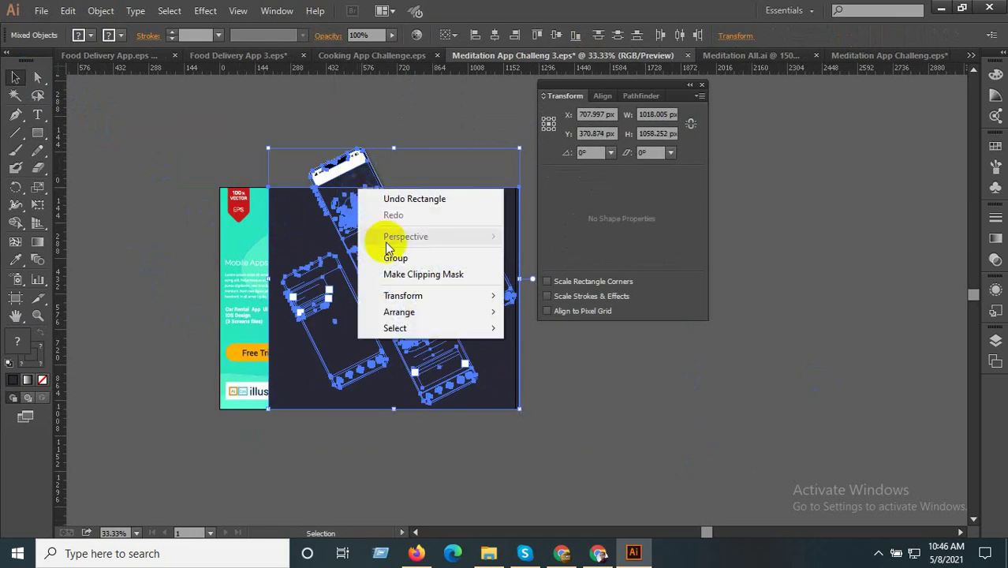
click(426, 271)
- Shift the clipped phone artwork slightly left, plus a 1 px arrow-key nudge
click(599, 392)
alt+scroll(454, 390, up, 1)
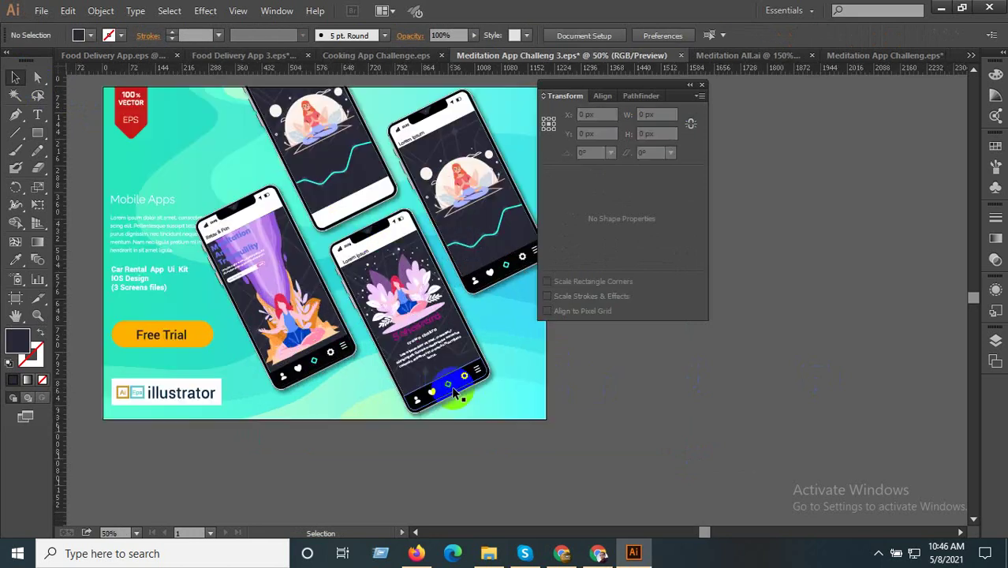
drag(416, 381, 373, 379)
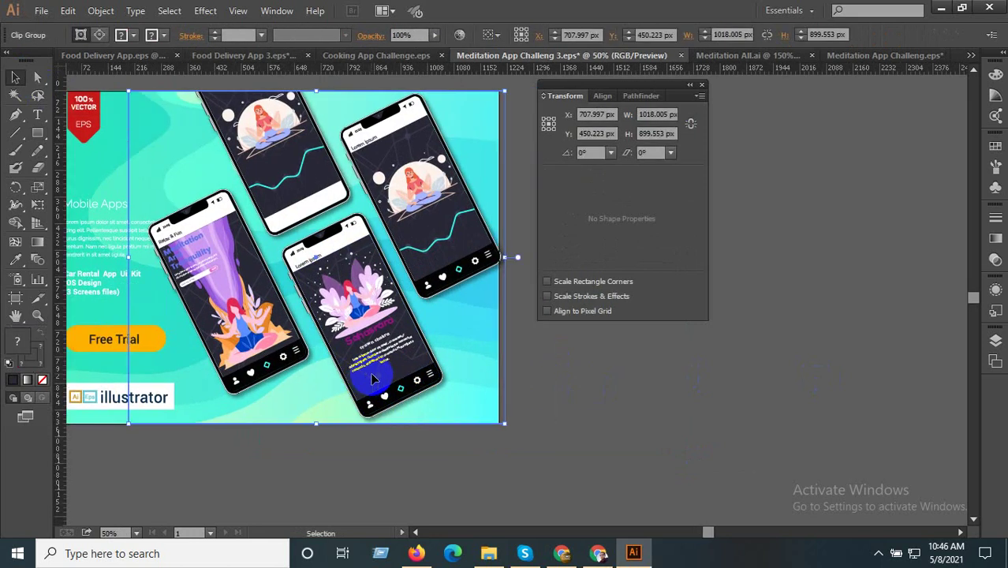
key(Left)
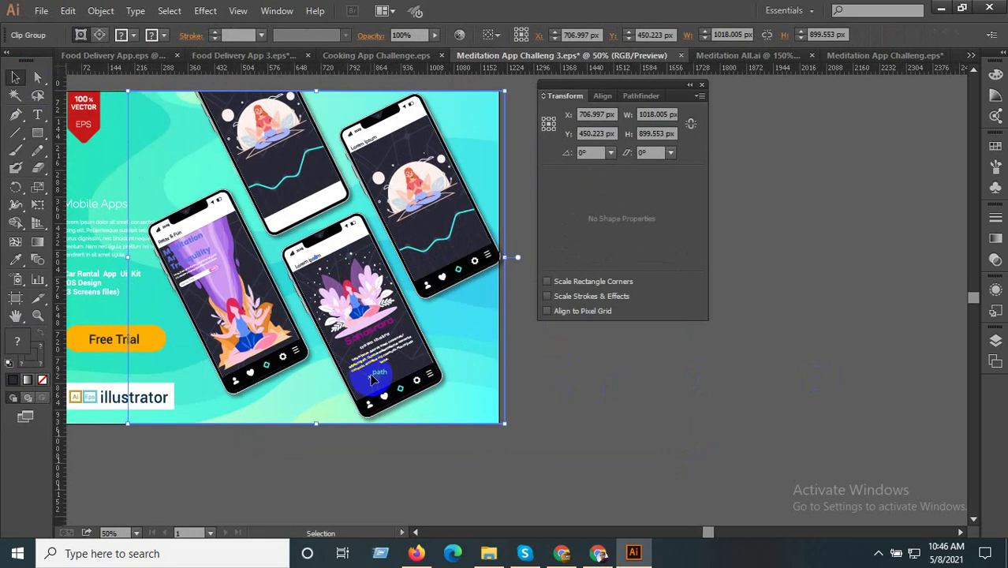
click(617, 409)
alt+scroll(607, 400, down, 1)
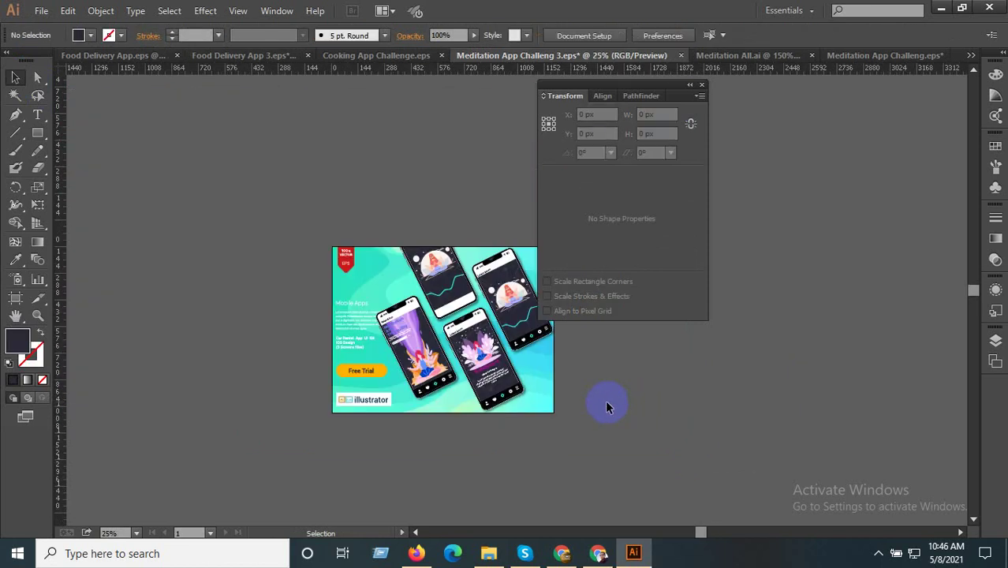
key(space)
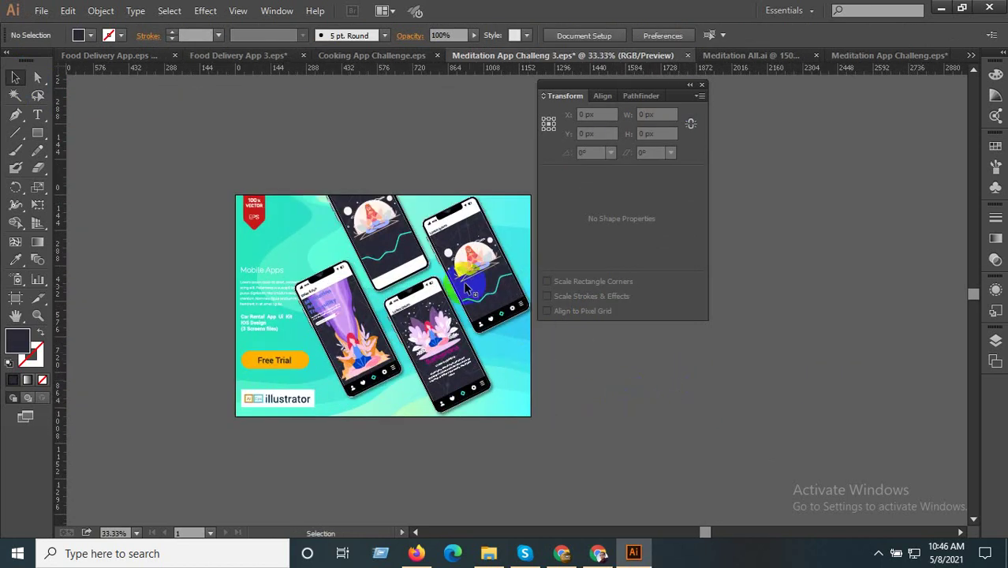
alt+scroll(374, 214, up, 1)
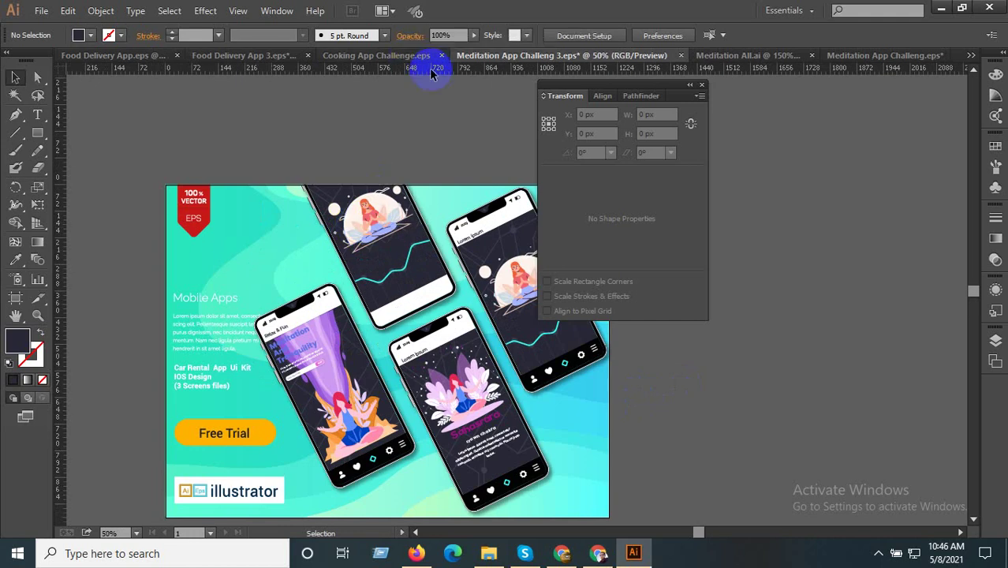
alt+scroll(430, 233, down, 2)
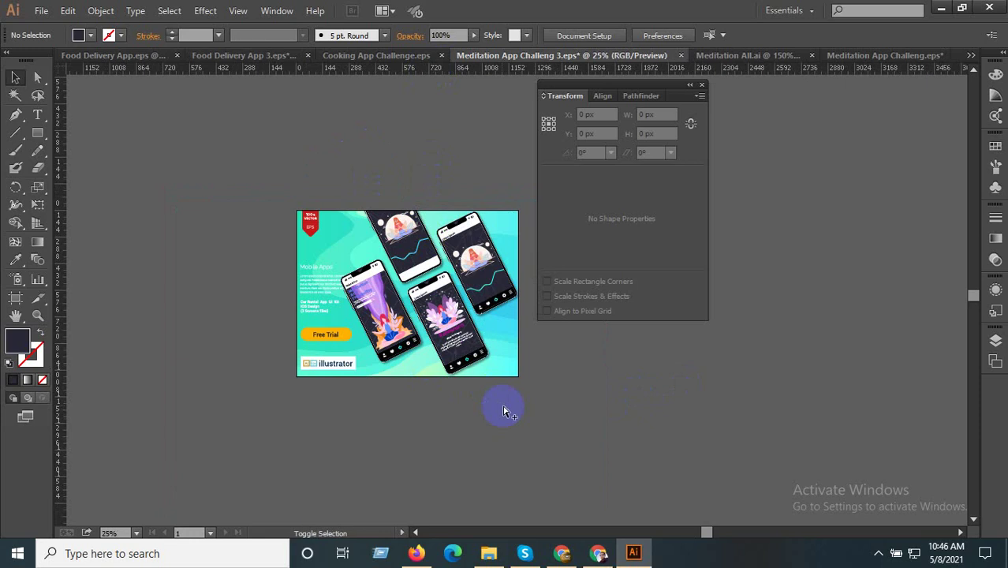
- Export the banner via Save for Web as the JPEG Meditation-App-Challeng-4
key(ctrl+alt+shift+s)
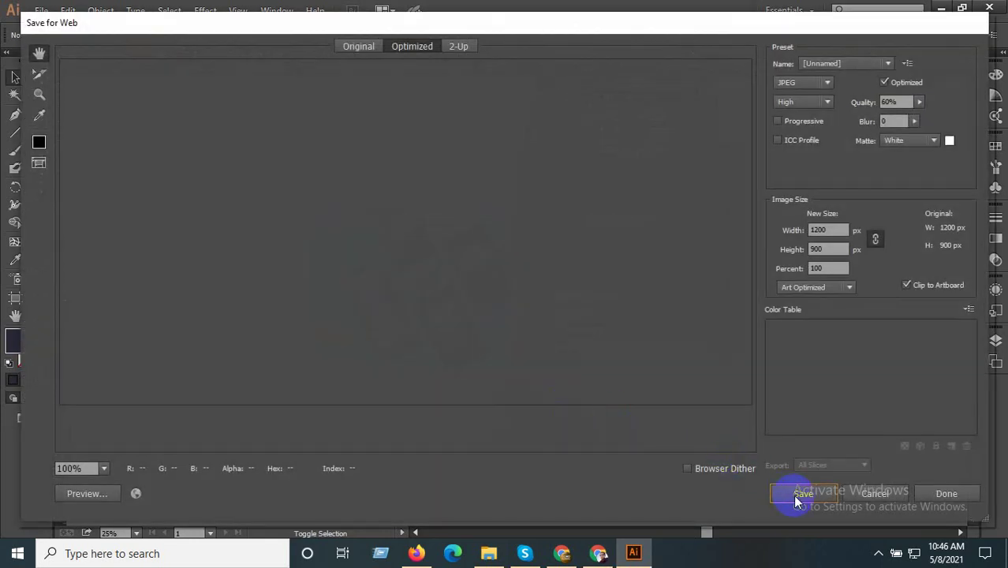
click(796, 499)
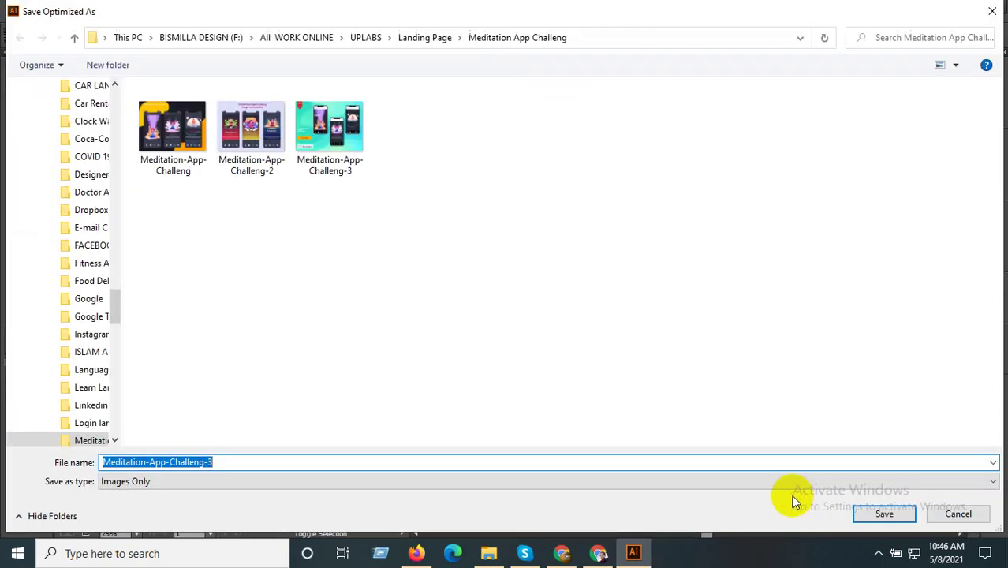
drag(208, 463, 256, 464)
text(4)
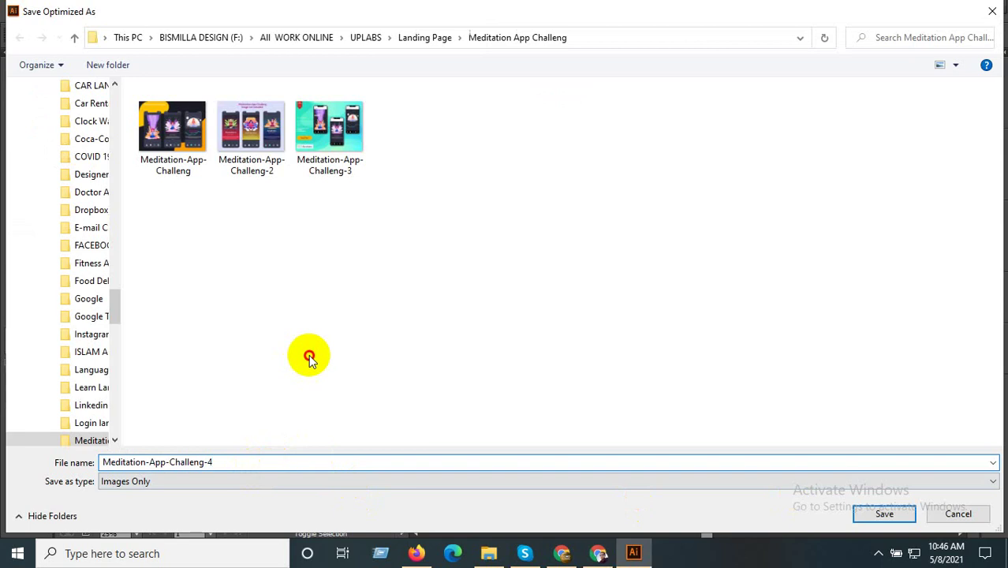
click(884, 513)
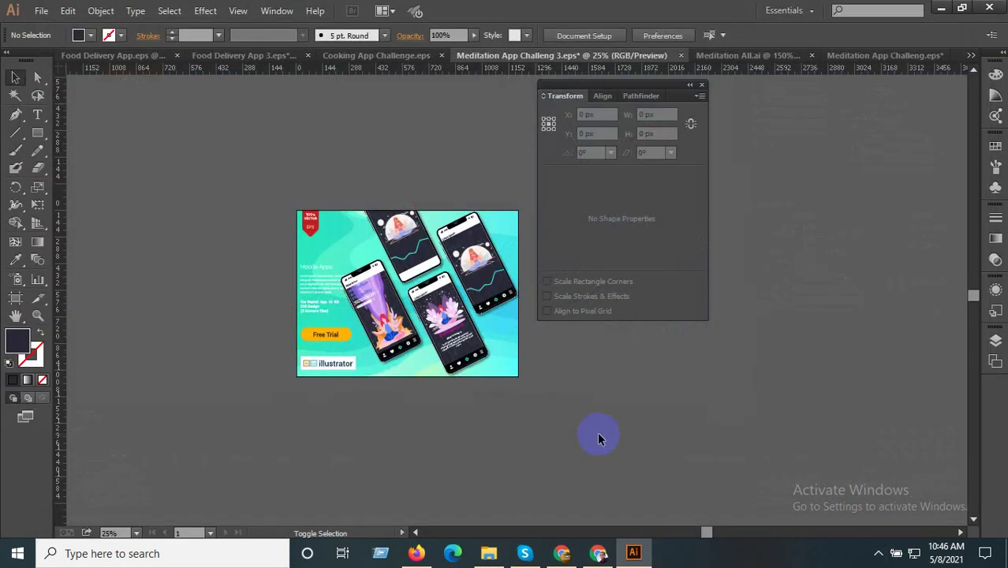
- Reopen Save for Web, check the available file types, and cancel the save dialog
key(ctrl+alt+shift+s)
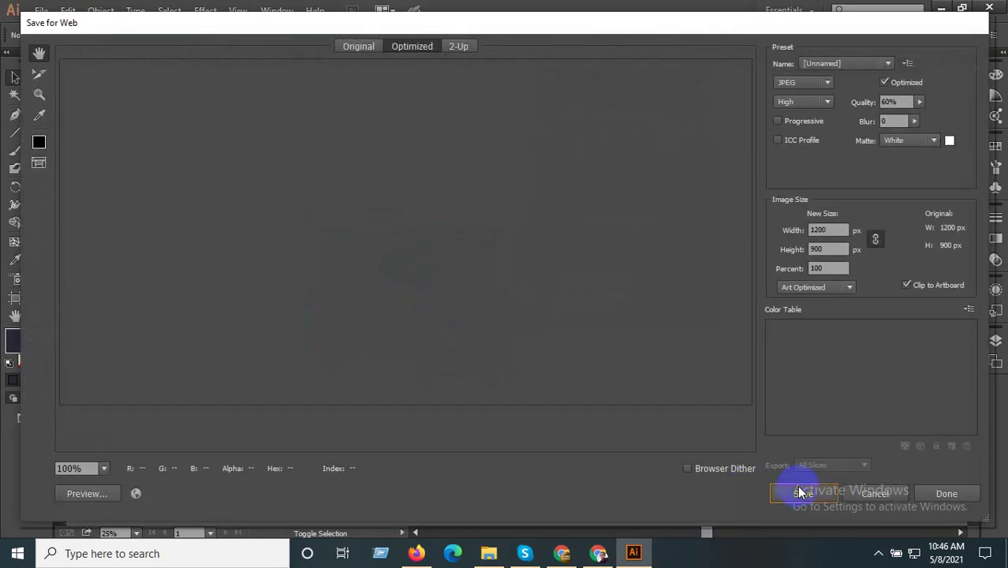
click(801, 493)
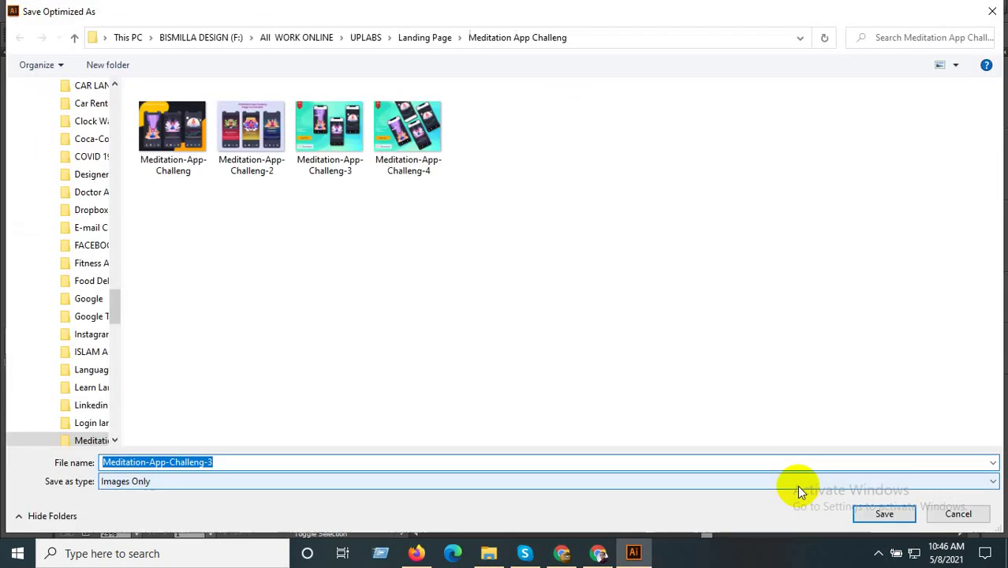
click(797, 485)
click(728, 320)
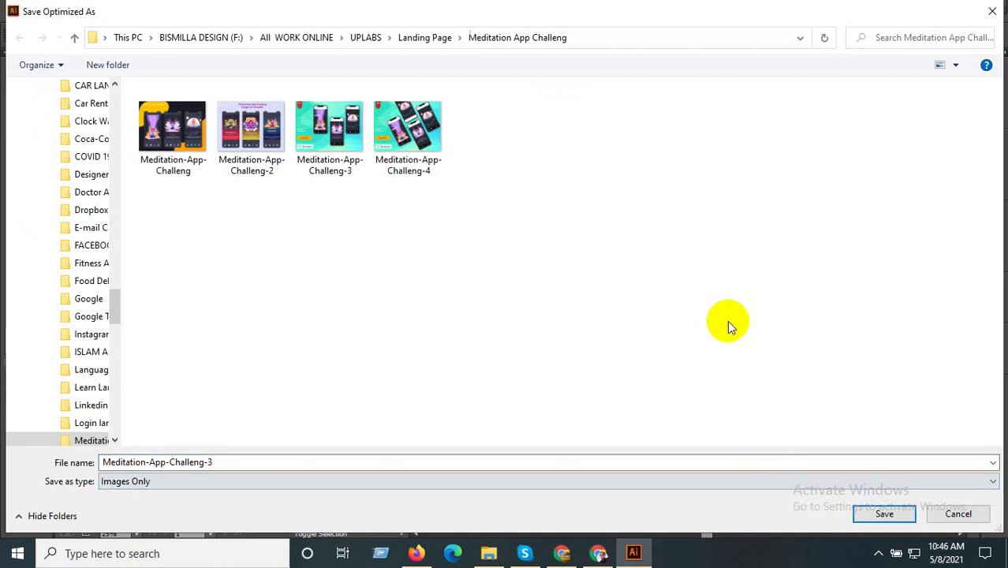
click(960, 513)
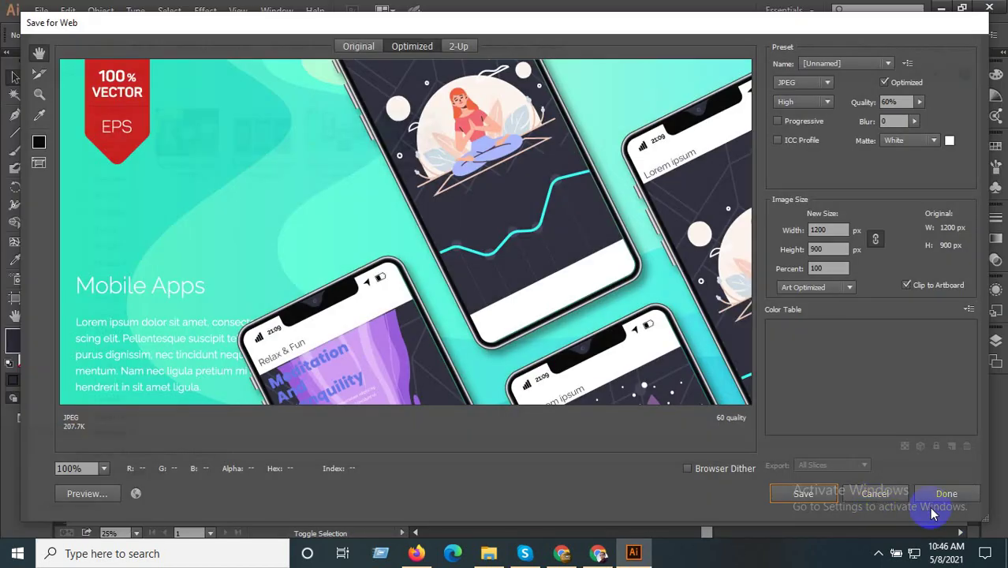
- Close Save for Web and save the artwork as EPS 'Meditation App Challeng 4'
click(877, 496)
key(ctrl+shift+s)
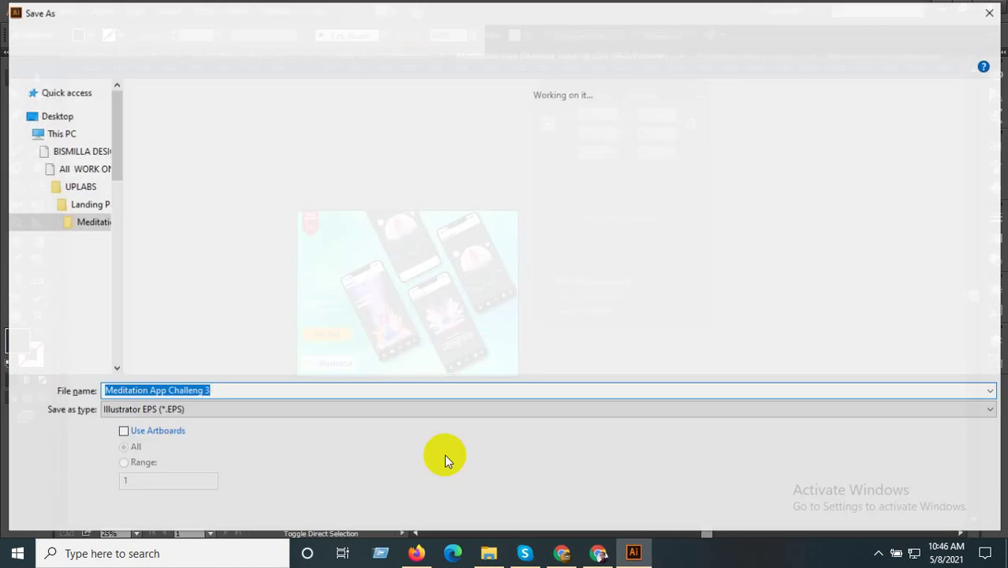
click(214, 395)
text(4)
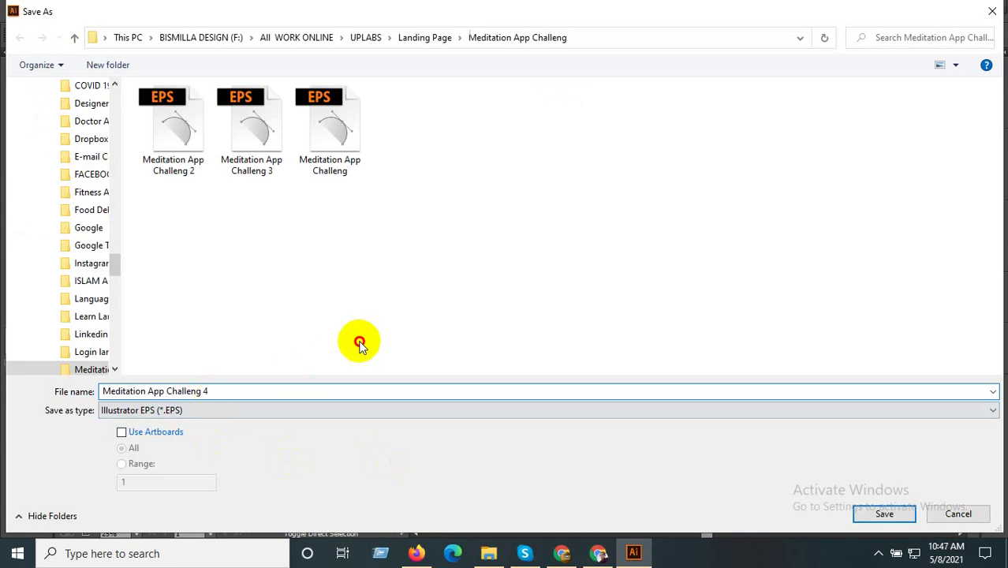
click(884, 514)
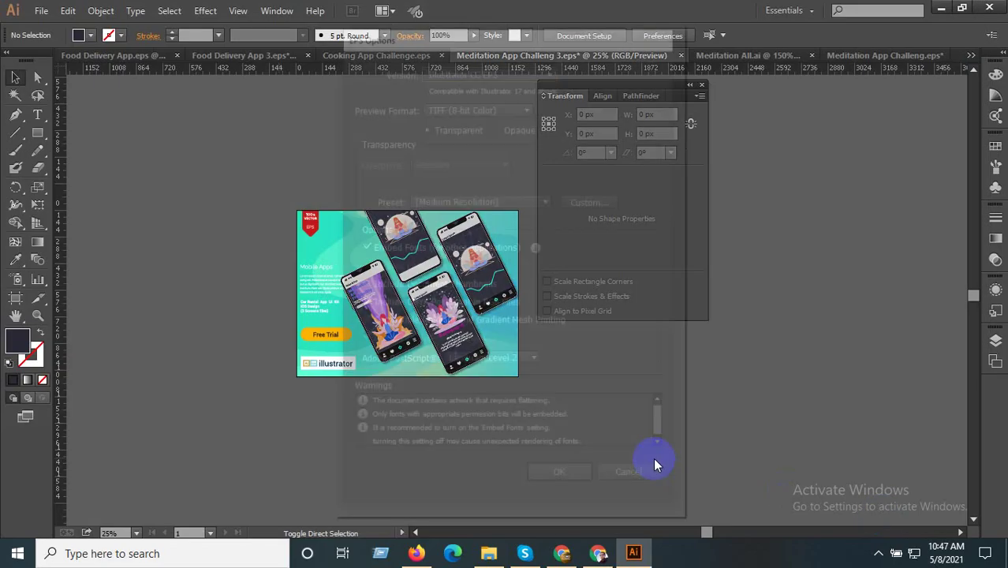
click(573, 476)
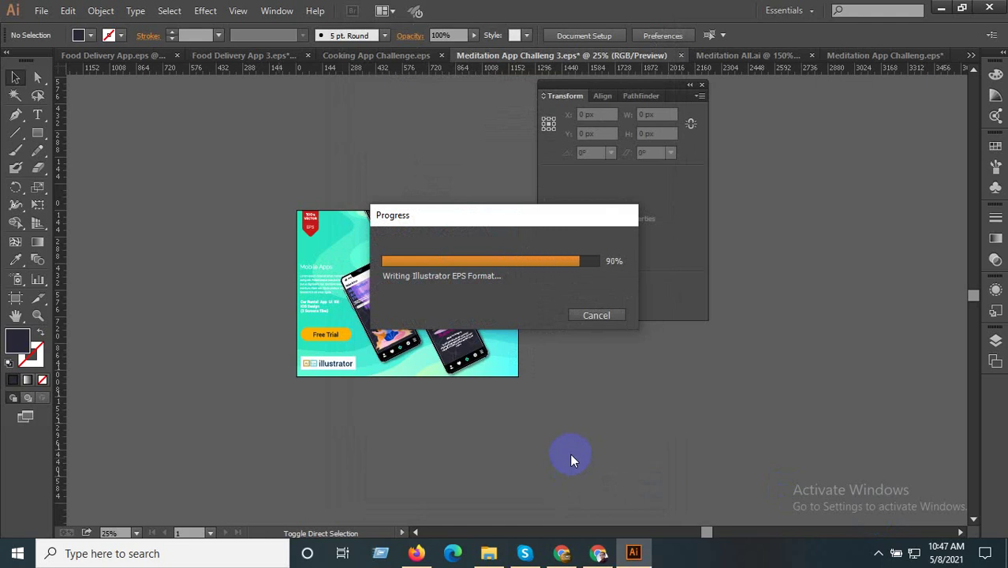
click(600, 552)
- Go to the UpLabs Meditation App Challenge tab and view its instructions page
click(655, 12)
click(565, 12)
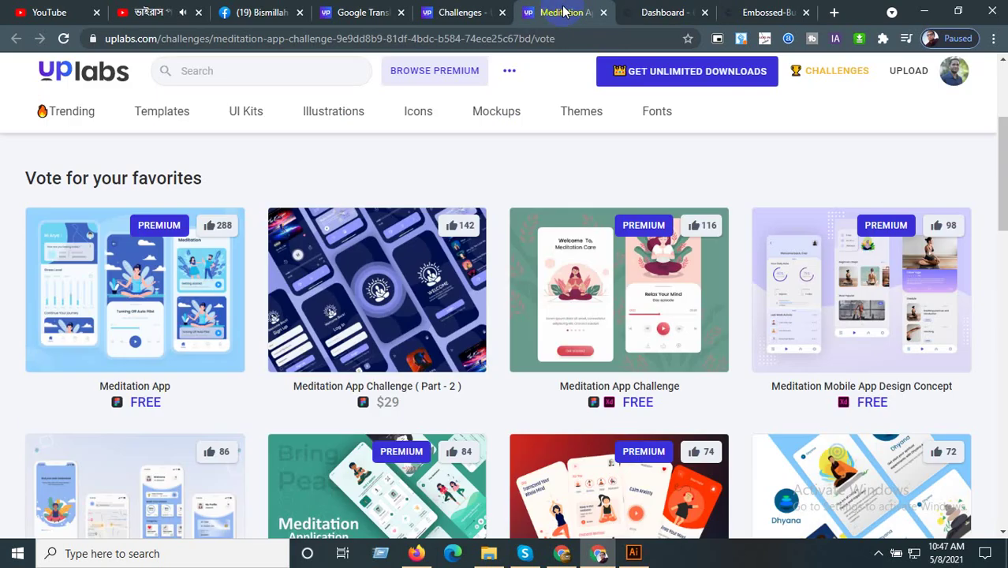
scroll(552, 292, up, 3)
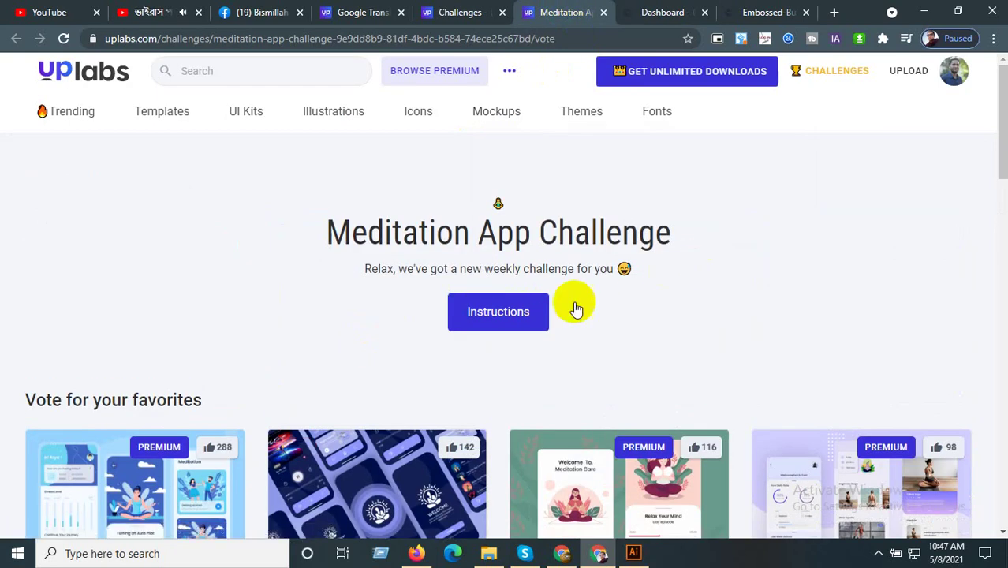
click(483, 328)
scroll(485, 328, down, 3)
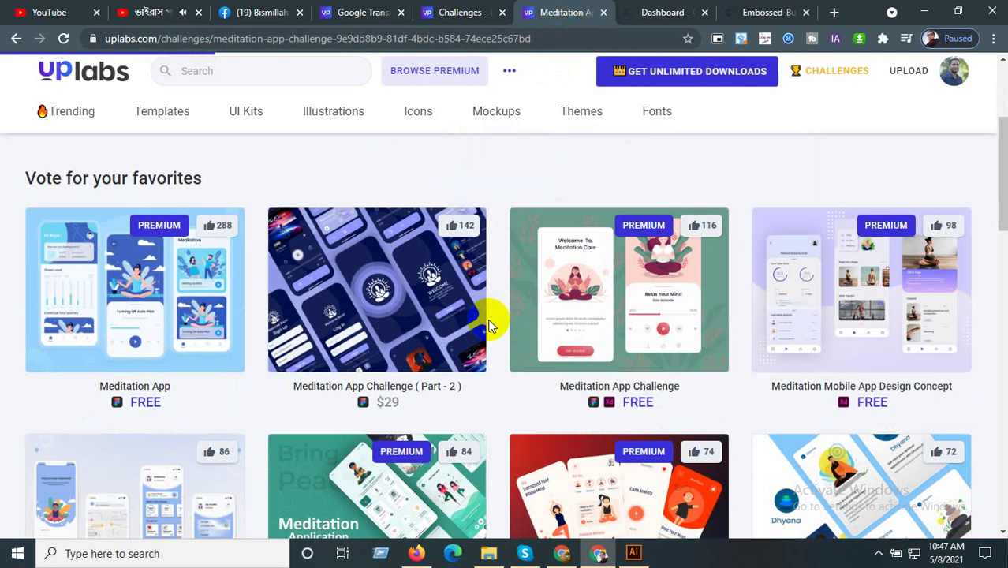
scroll(474, 304, up, 2)
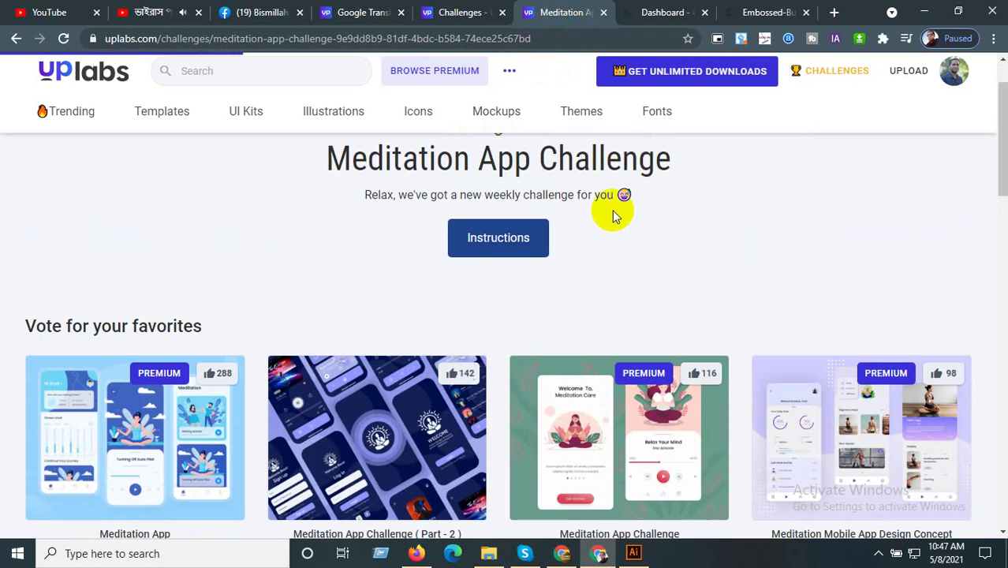
click(489, 247)
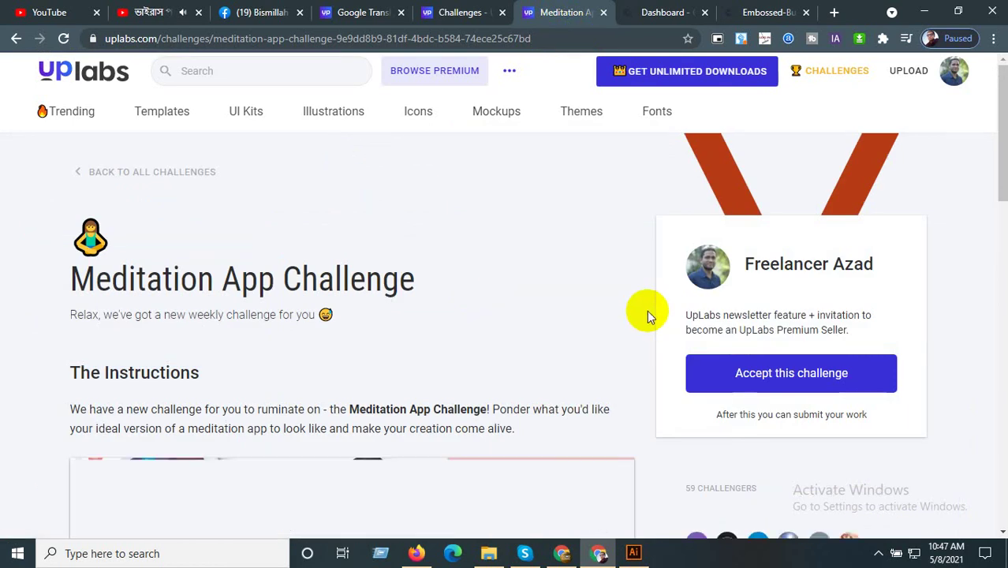
- Accept the challenge and start a Submit My Work entry's cover image upload
click(778, 368)
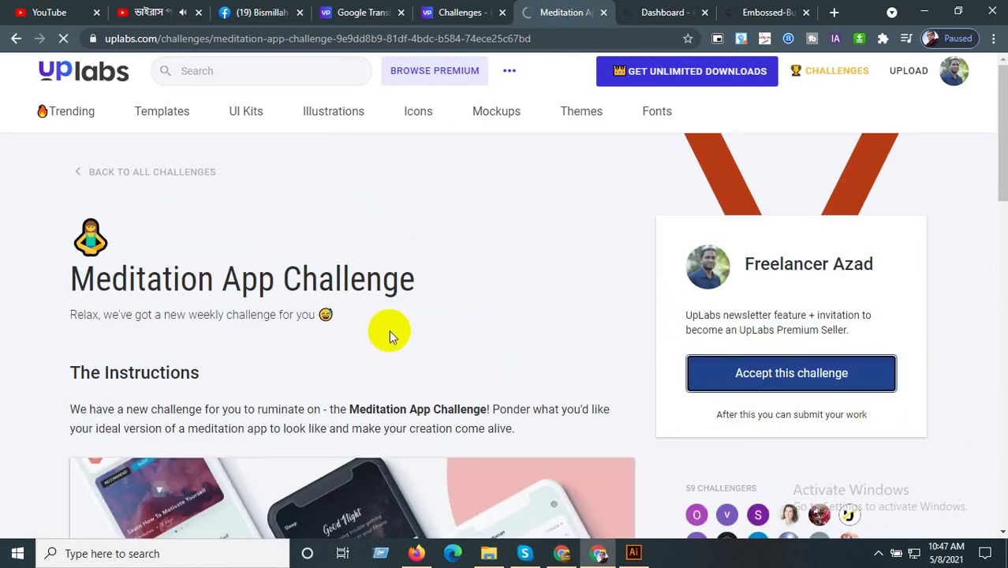
scroll(405, 338, down, 1)
scroll(405, 337, down, 2)
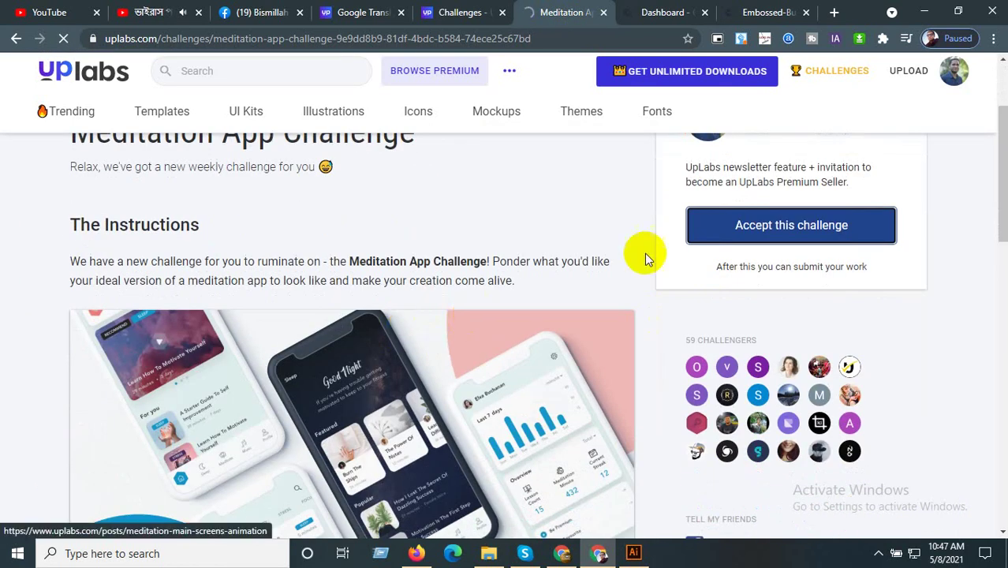
click(725, 227)
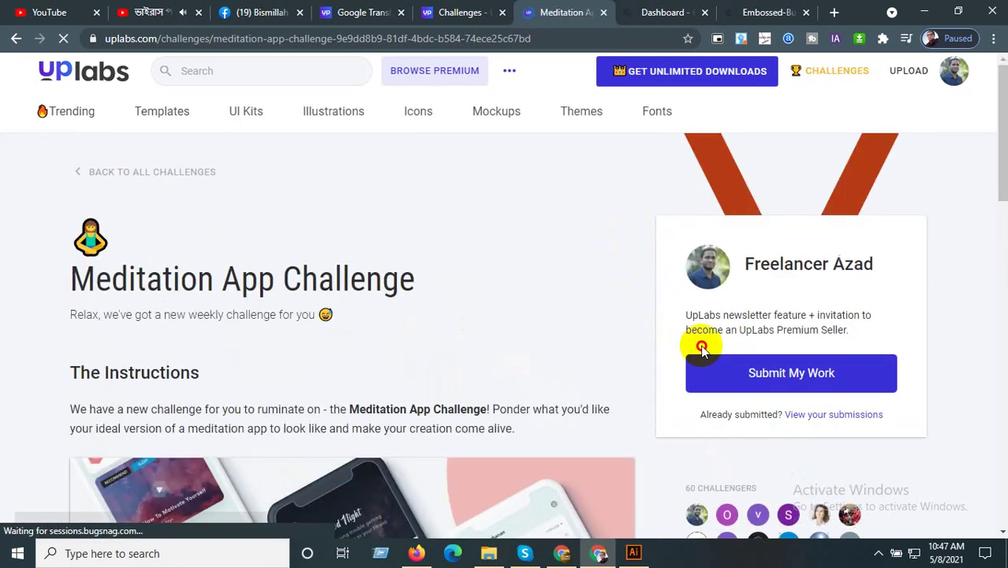
click(761, 373)
scroll(388, 282, down, 3)
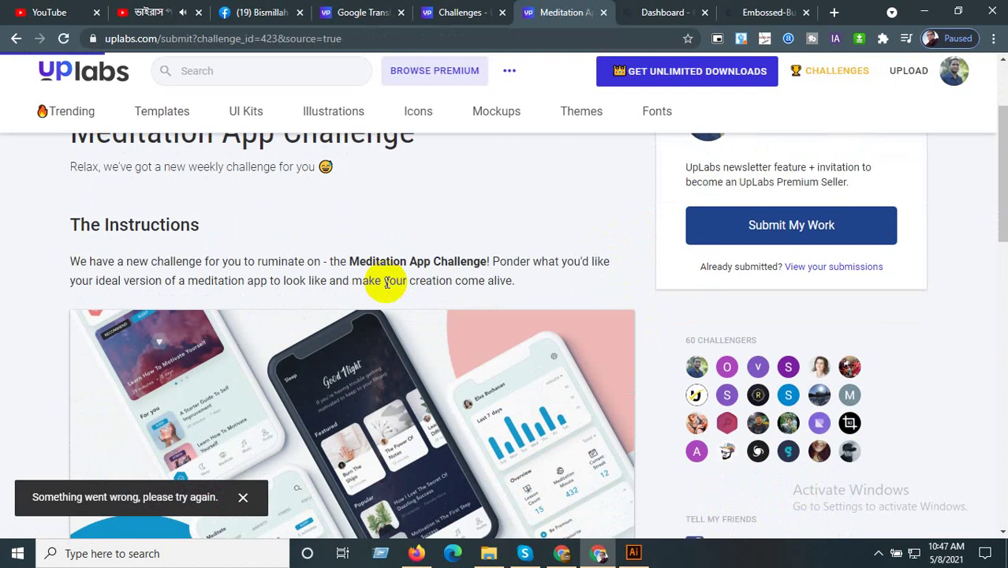
click(765, 235)
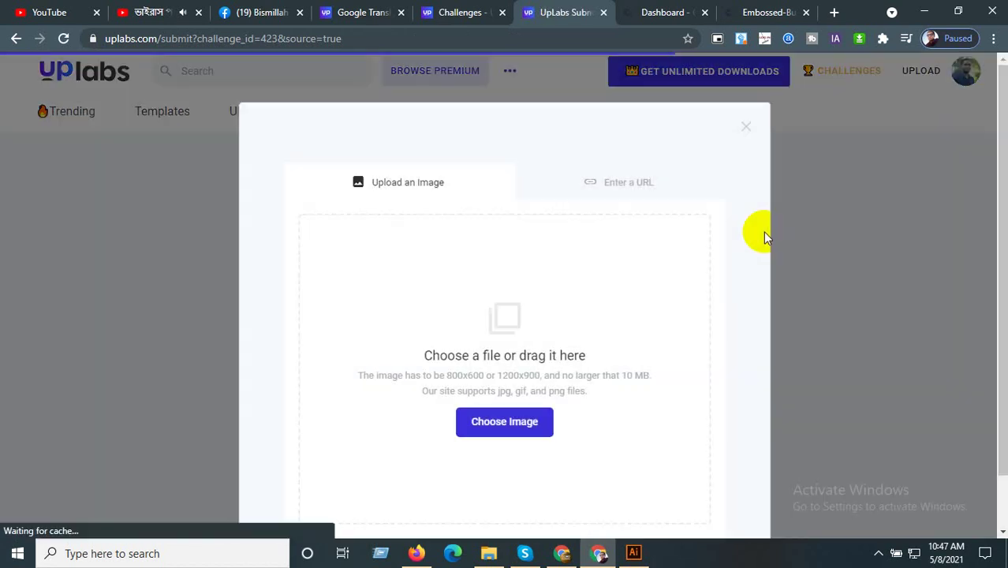
- Upload Meditation-App-Challeng-4 from Landing Page > Meditation App Challeng as the cover image
click(491, 413)
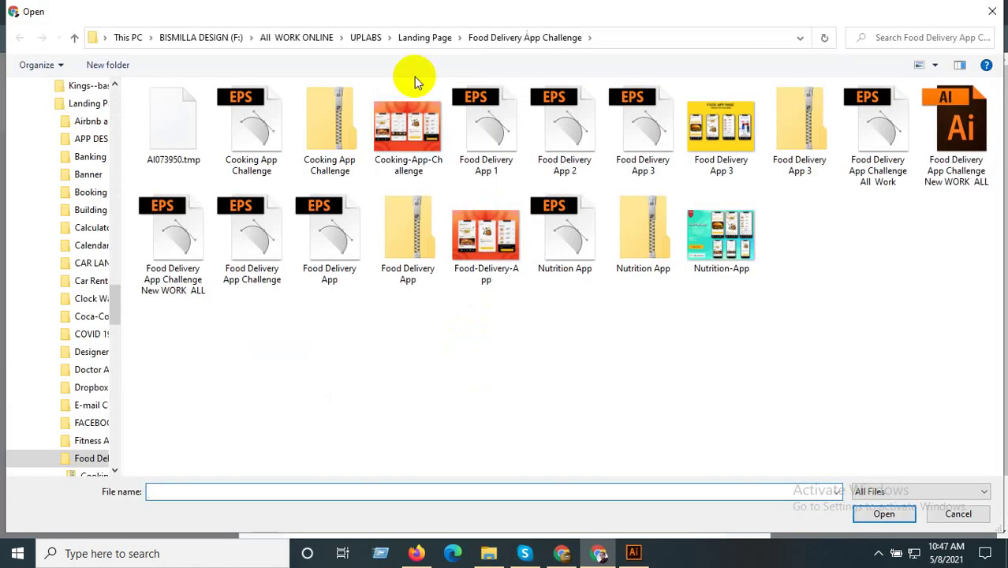
click(426, 37)
double_click(846, 320)
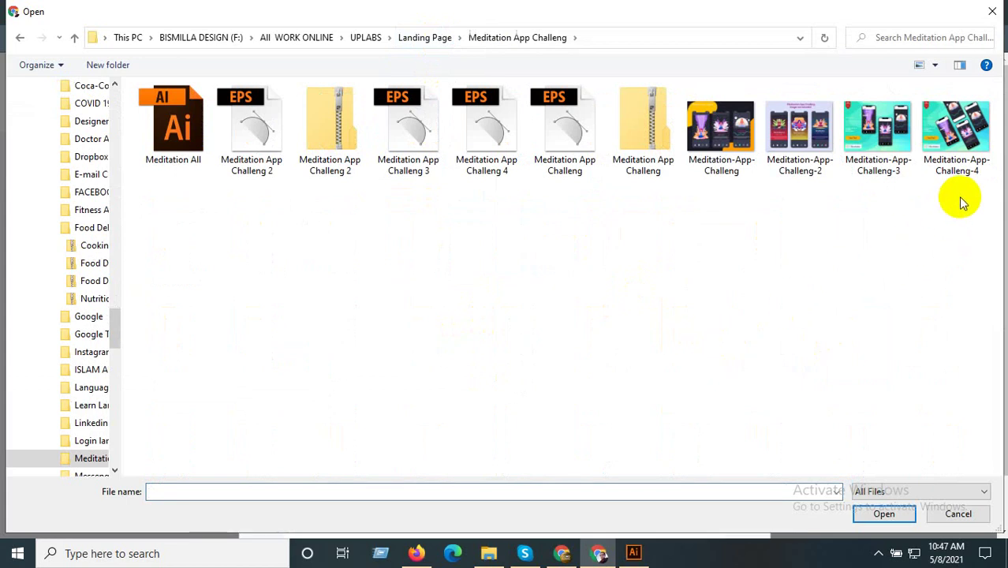
double_click(962, 166)
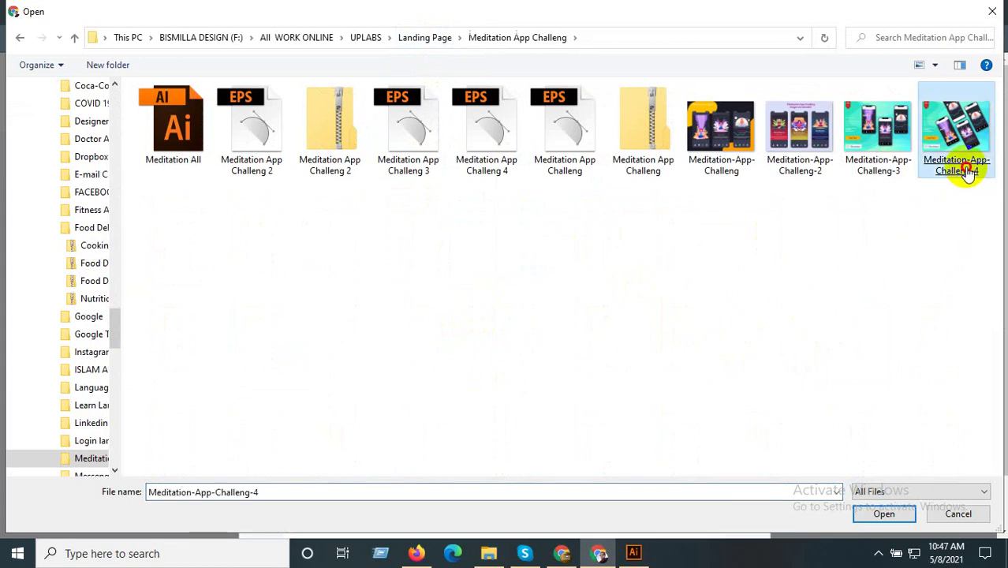
scroll(521, 332, down, 1)
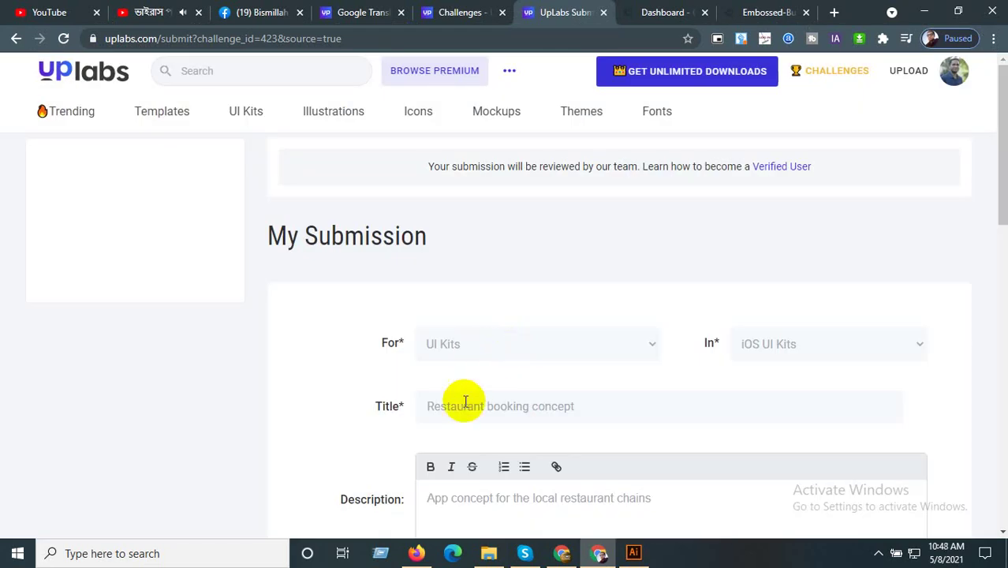
- Title the UpLabs submission 'Meditation App' and set its category to Templates
click(462, 404)
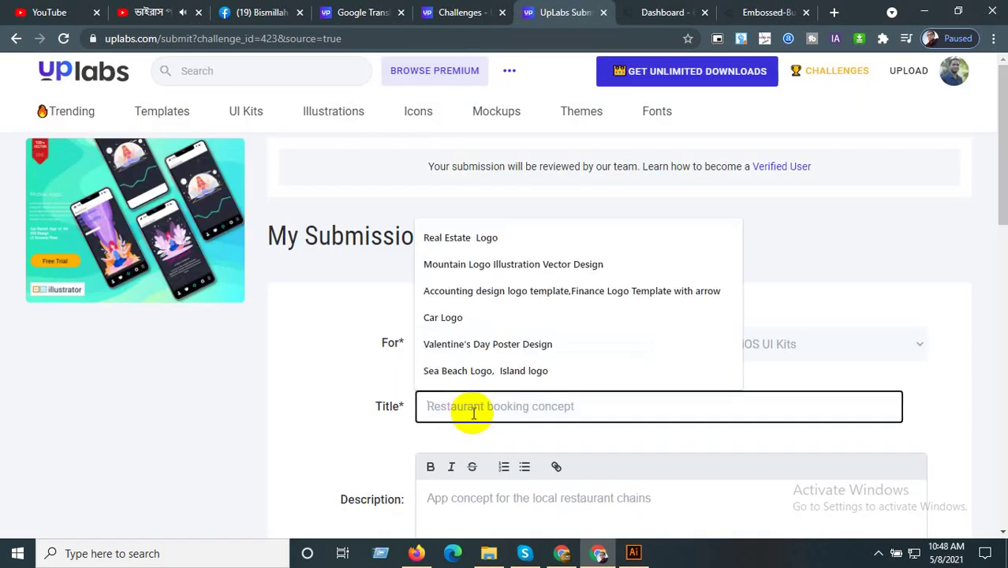
click(462, 12)
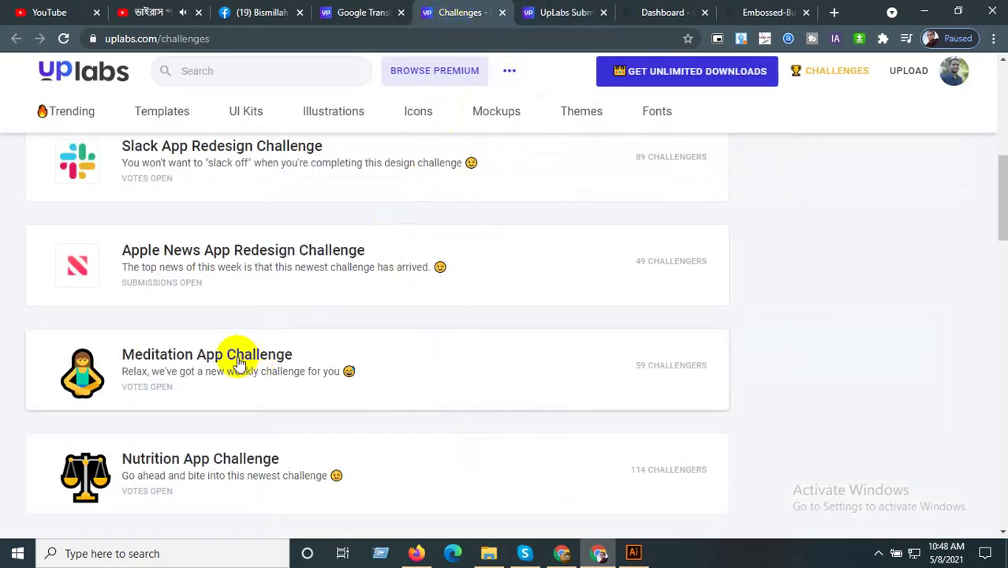
drag(316, 361, 110, 345)
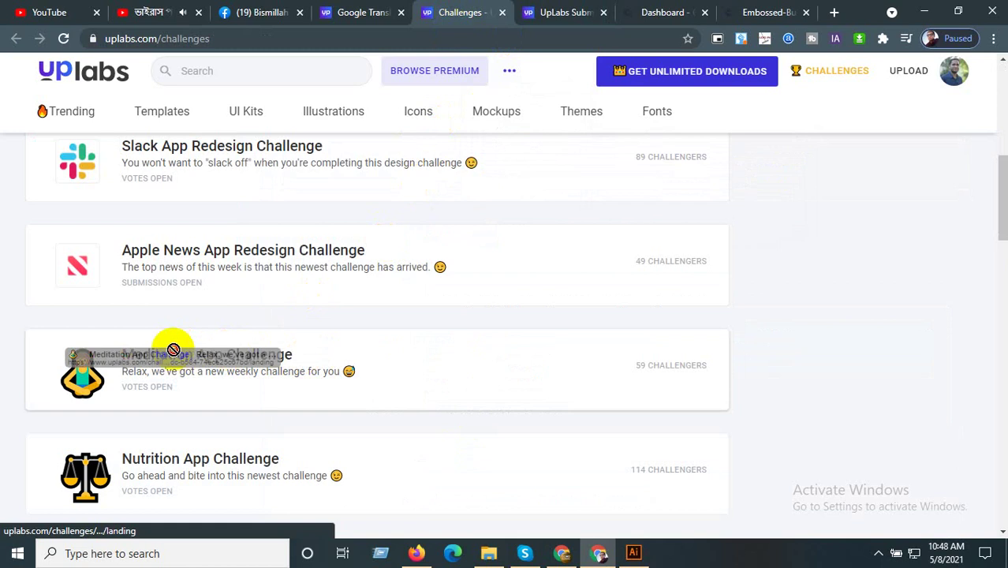
click(119, 364)
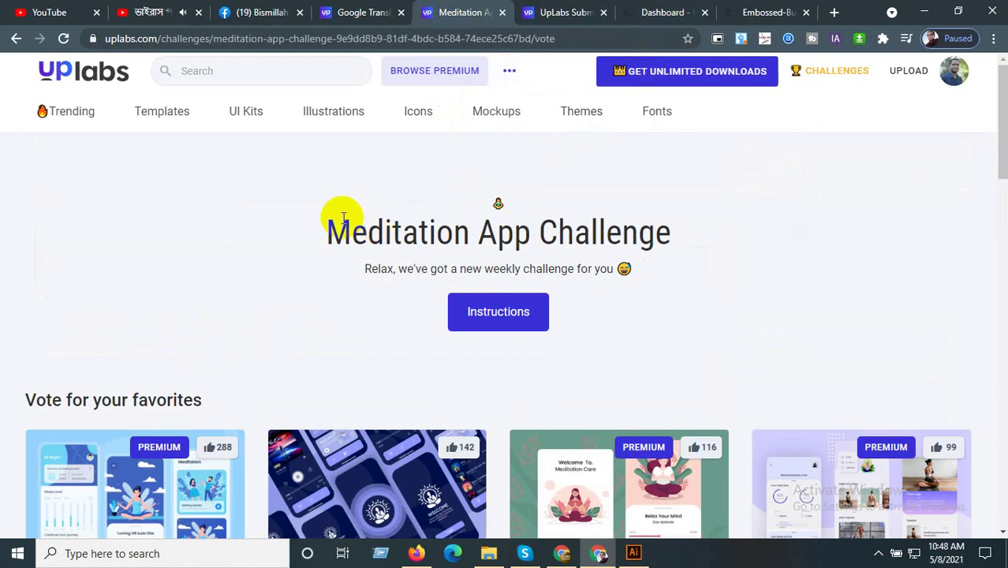
drag(323, 237, 527, 239)
key(ctrl+c)
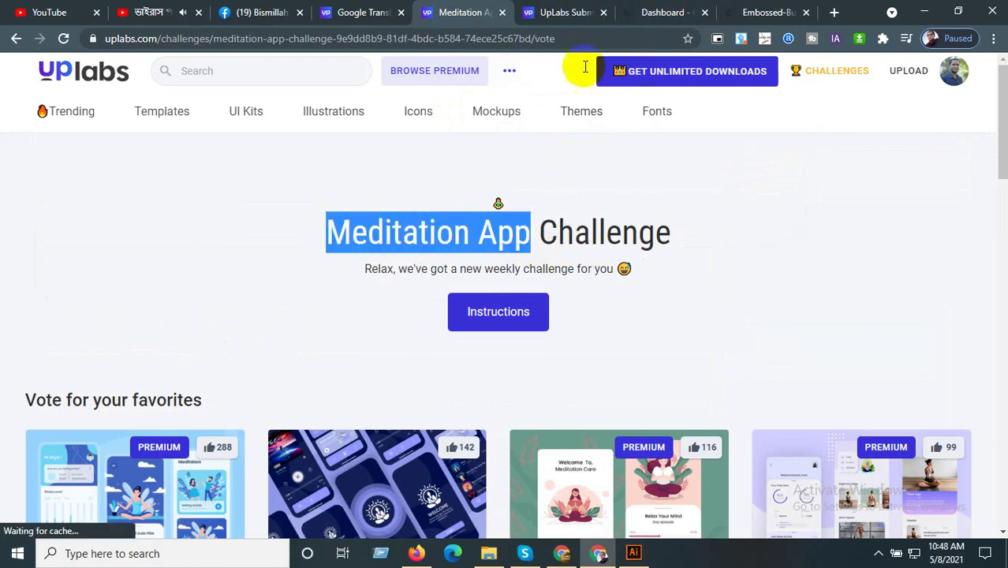
click(562, 12)
key(ctrl+v)
click(490, 345)
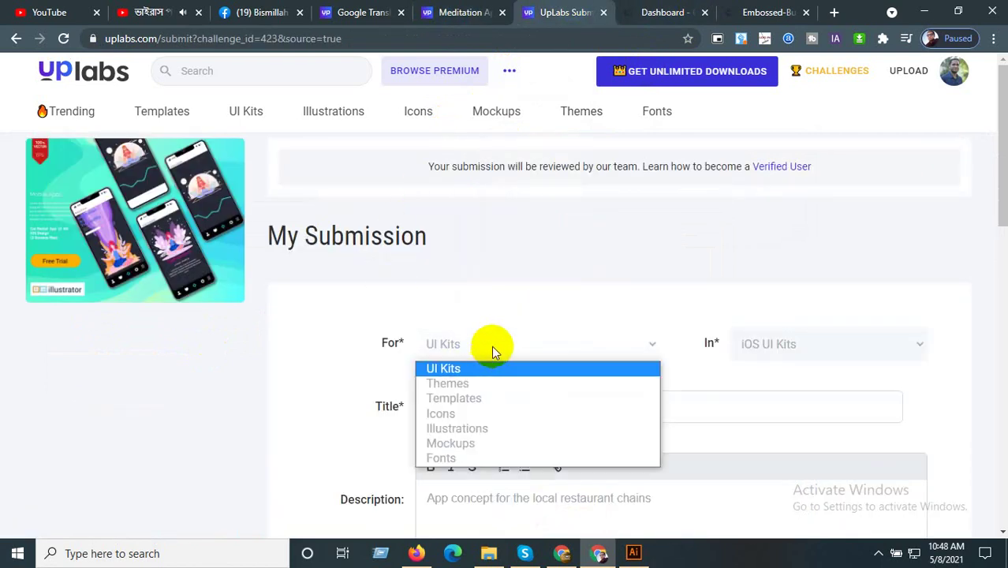
click(479, 399)
scroll(505, 331, down, 3)
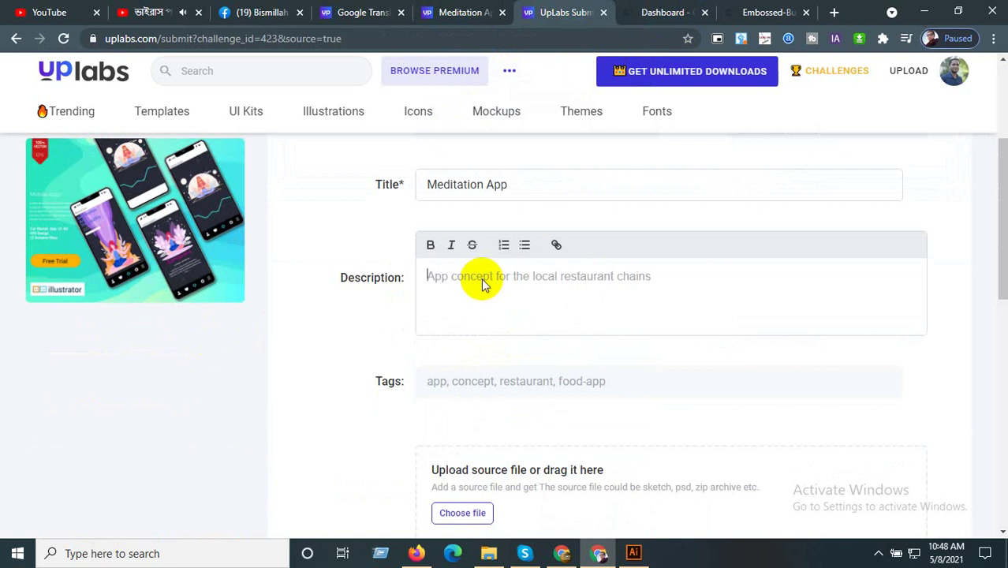
- Copy an earlier post's description and paste it into the submission's description field
click(474, 12)
click(364, 12)
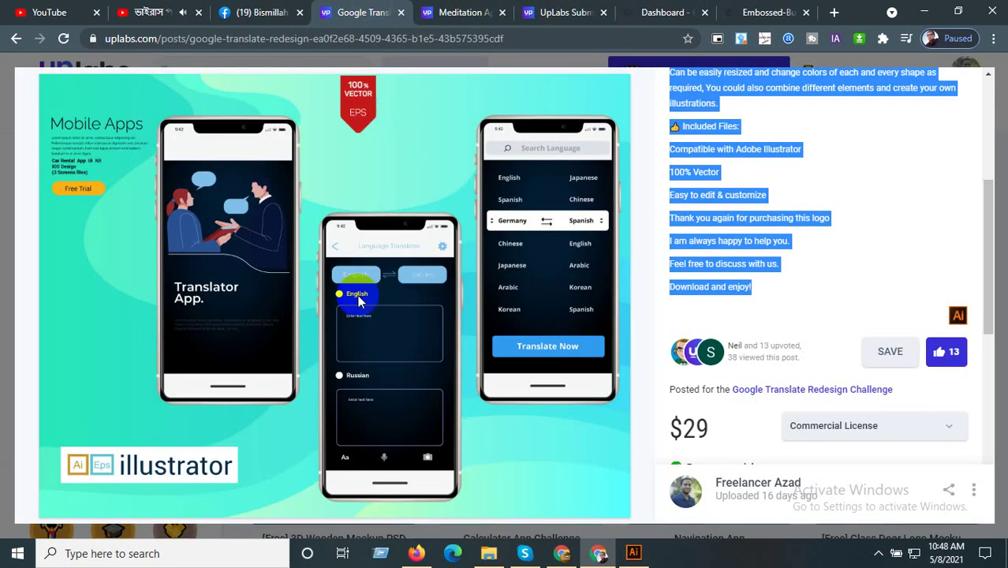
key(ctrl+c)
click(565, 12)
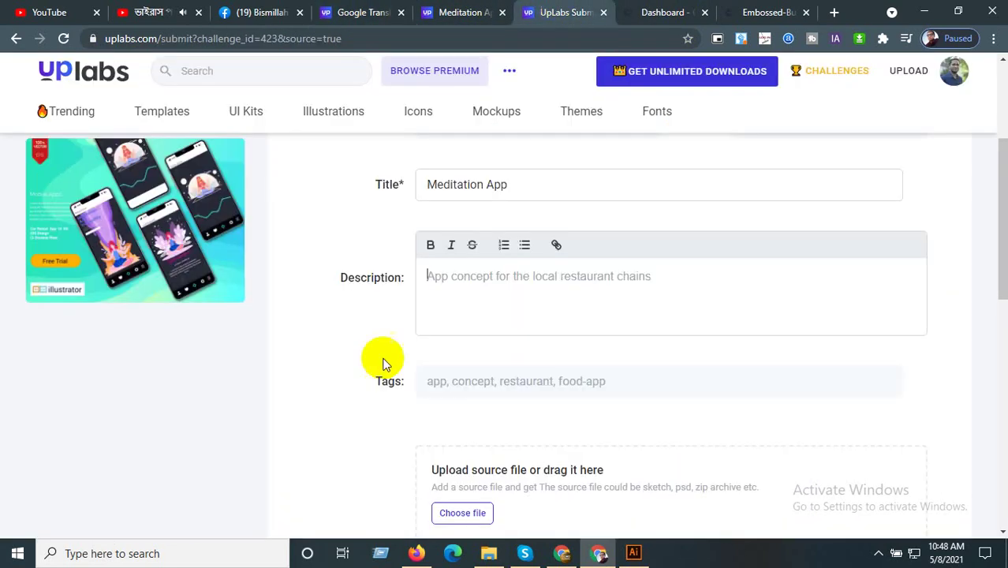
click(471, 297)
key(ctrl+v)
scroll(466, 355, down, 4)
- Fill the tags with Meditation followed by the landing page suggestion list
click(451, 319)
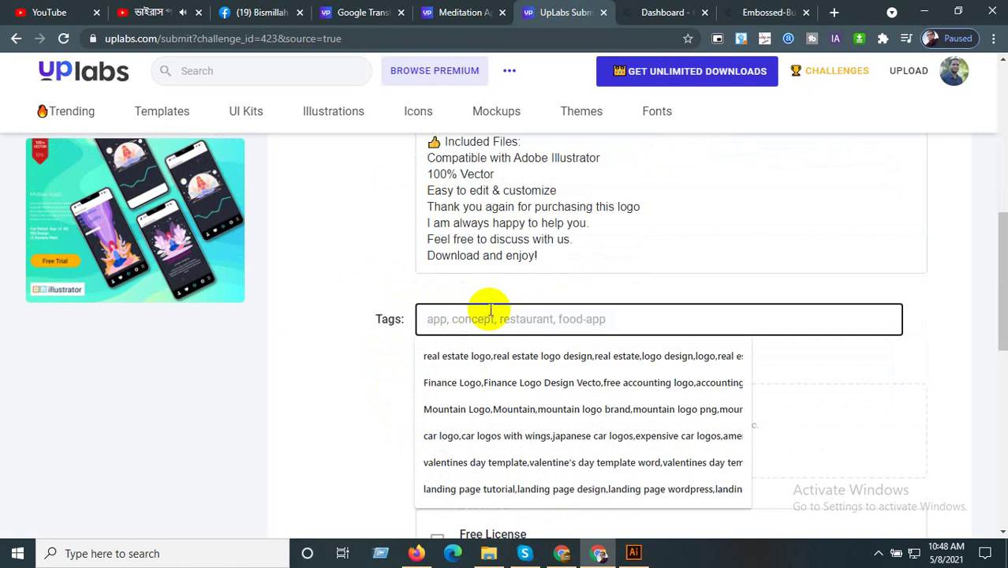
scroll(497, 268, up, 7)
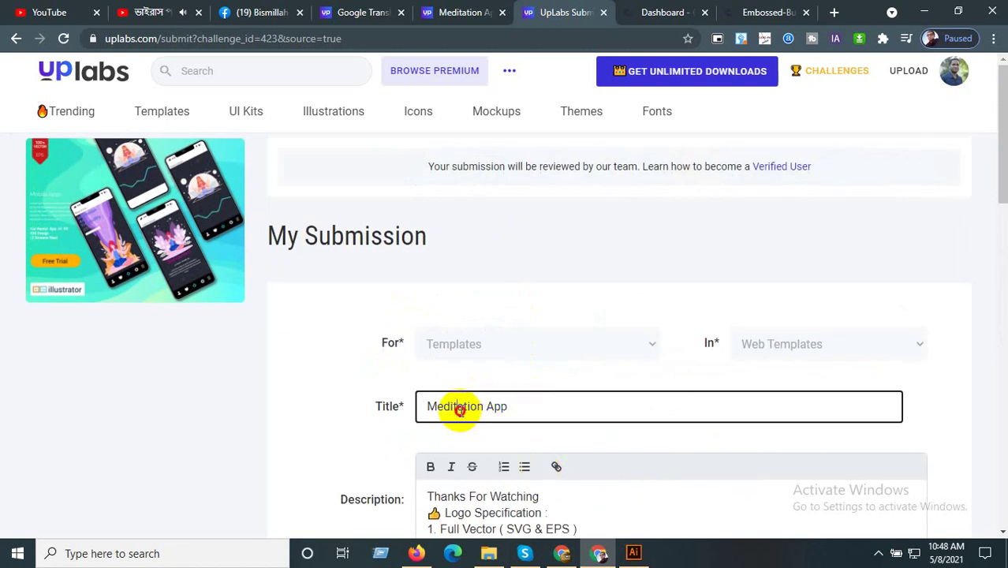
double_click(462, 406)
key(ctrl+c)
scroll(465, 411, down, 5)
scroll(478, 374, down, 1)
click(479, 319)
key(ctrl+v)
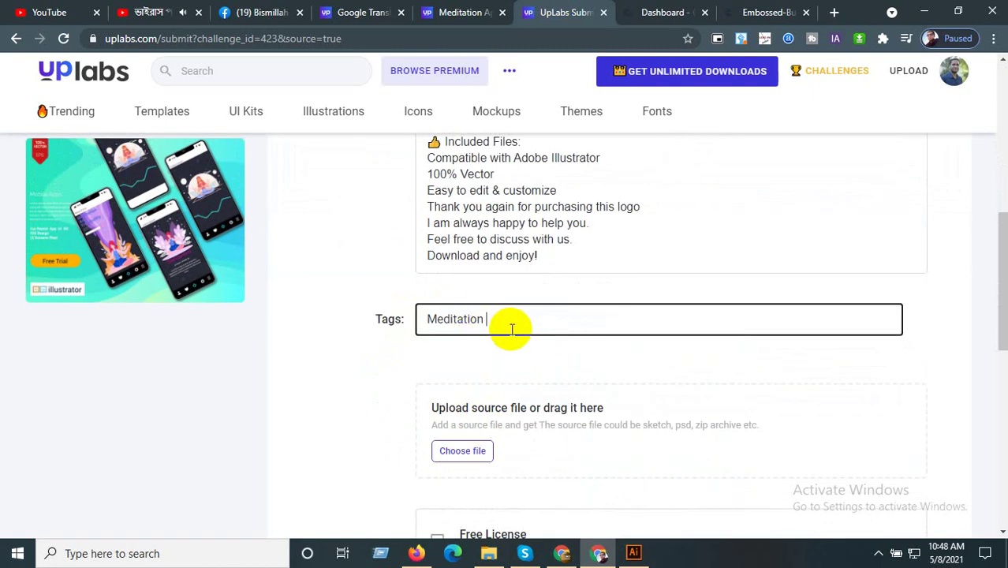
drag(511, 329, 343, 333)
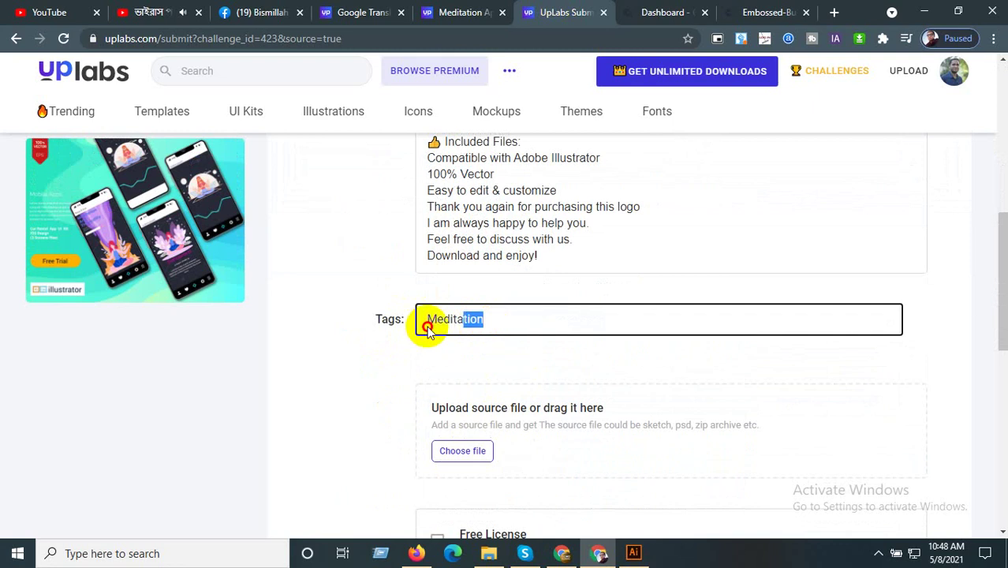
text(l)
click(427, 363)
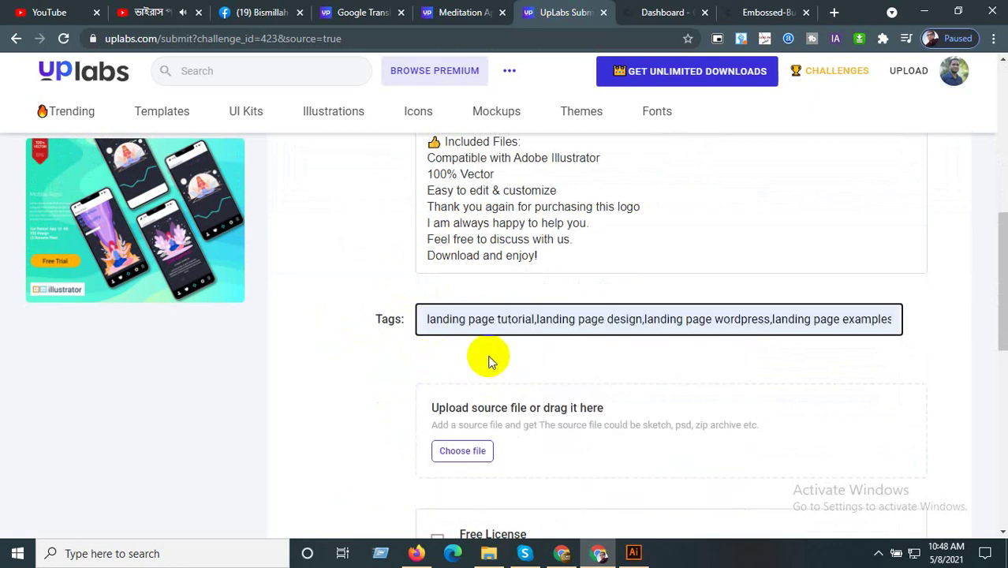
key(ctrl+v)
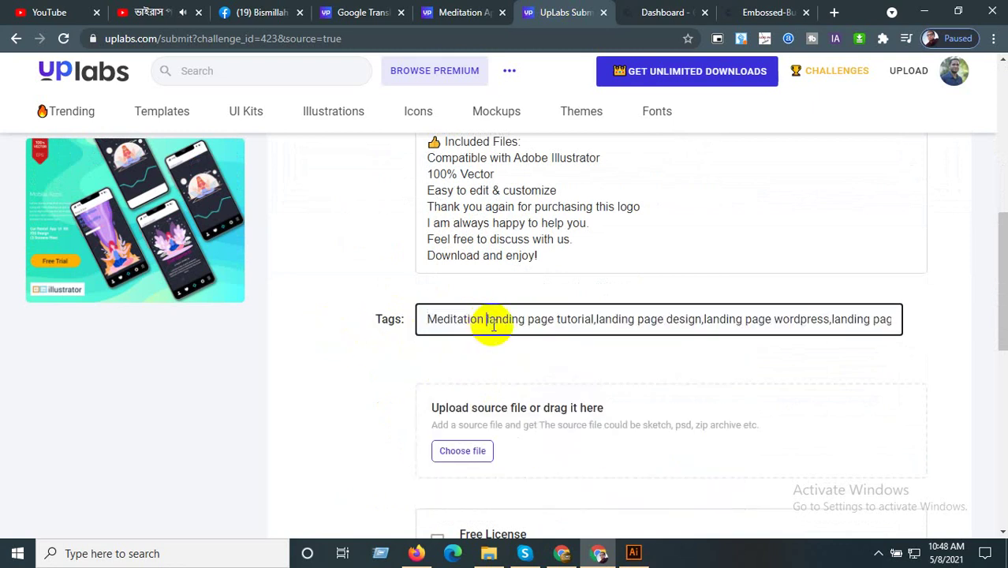
text(,)
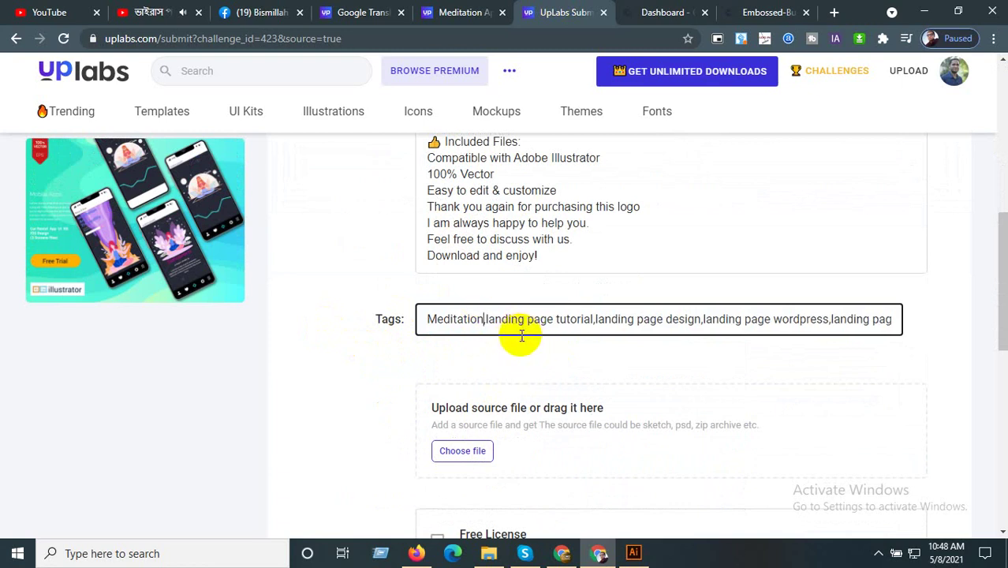
scroll(474, 347, down, 3)
- Zip the EPS files, upload Meditation App Challeng 3 zip as source, and choose a commercial license
click(457, 247)
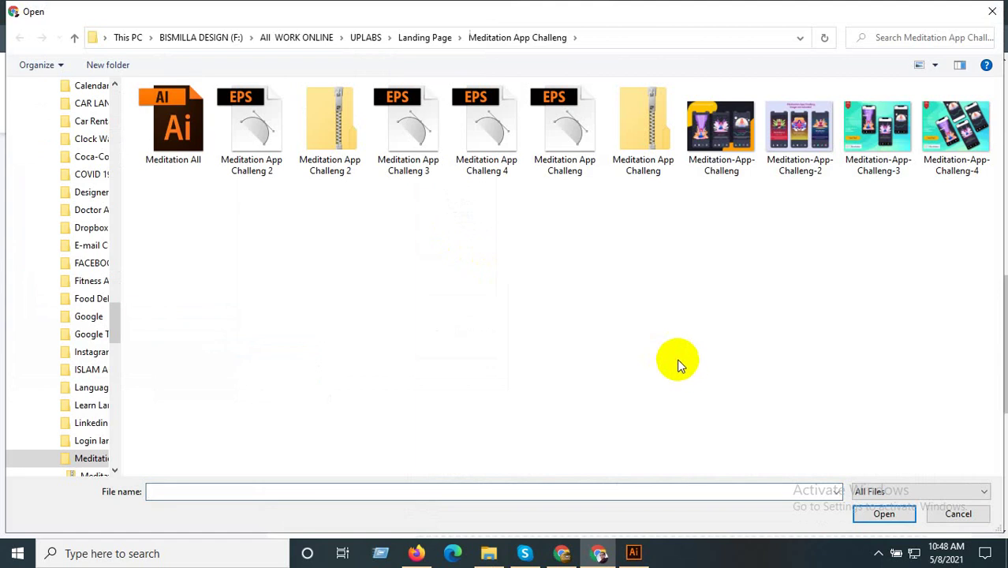
click(479, 147)
right_click(483, 137)
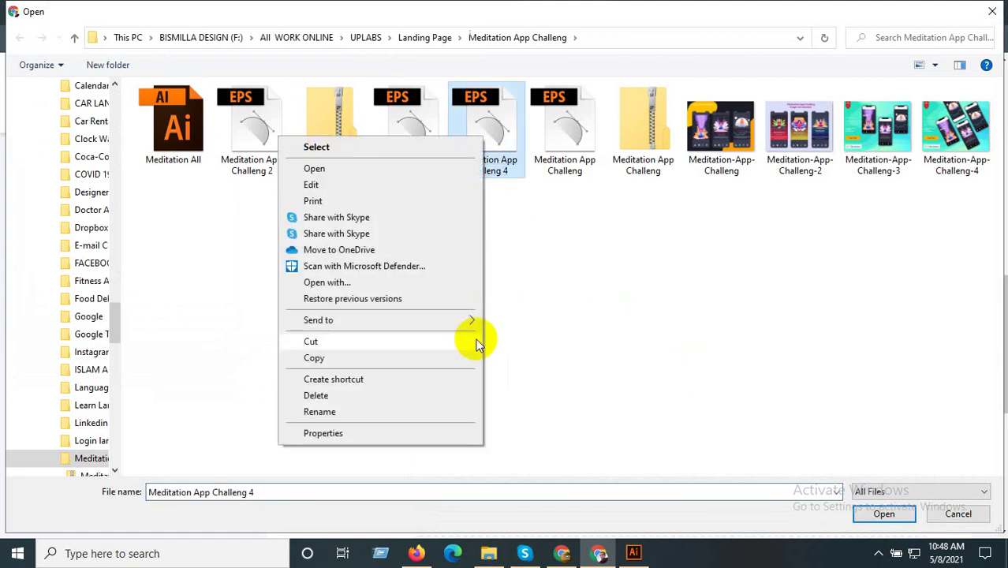
mouse_move(379, 320)
click(624, 337)
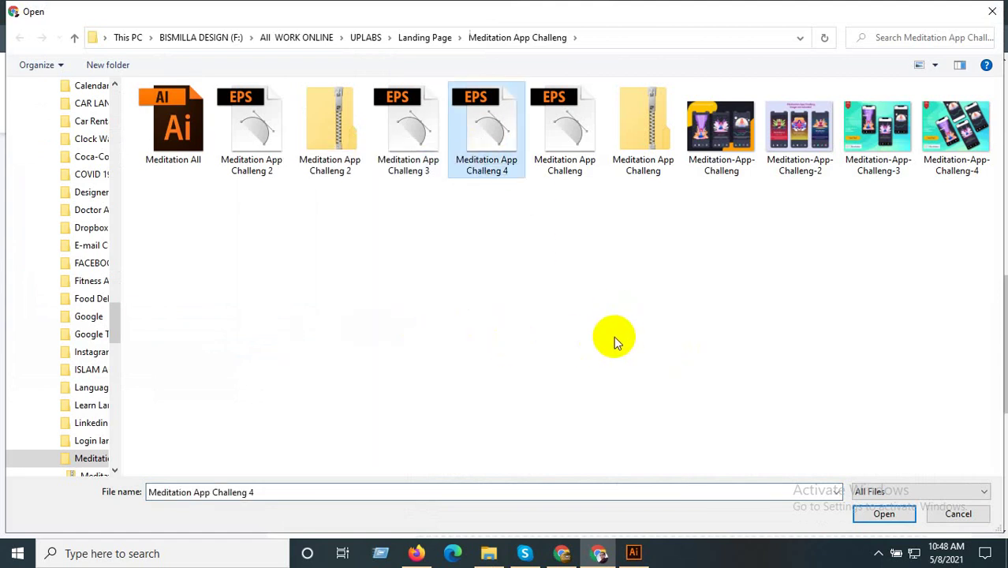
right_click(416, 146)
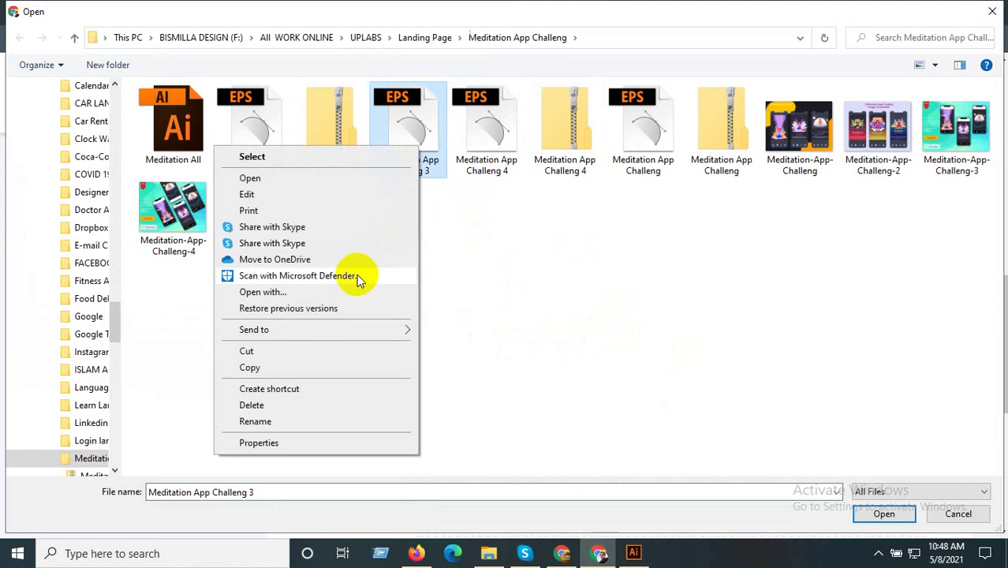
mouse_move(254, 330)
click(474, 345)
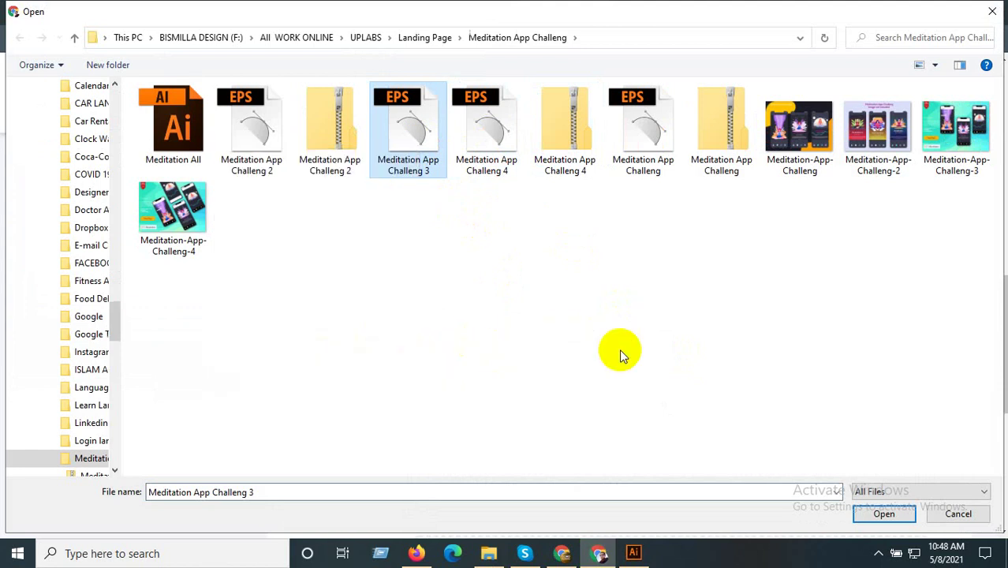
double_click(482, 164)
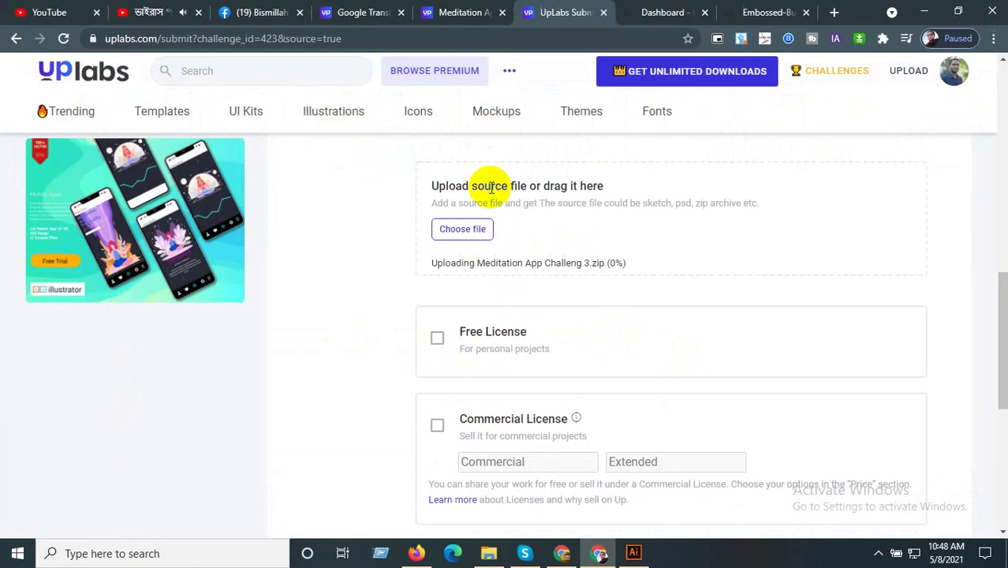
click(444, 430)
scroll(481, 410, down, 3)
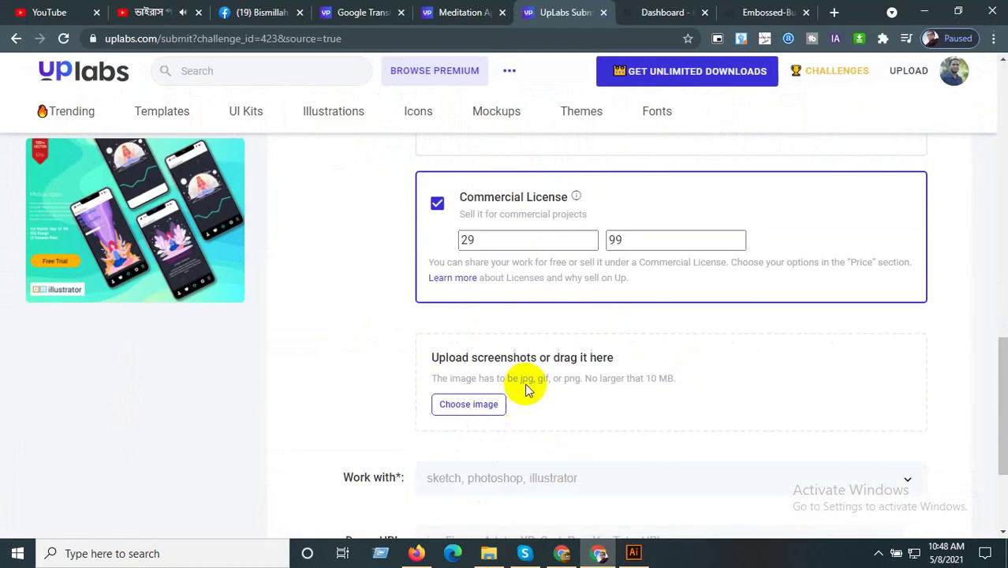
- Attach the Meditation-App-Challeng-3 screenshot plus the two rightmost images, and tick Share on Twitter
click(472, 405)
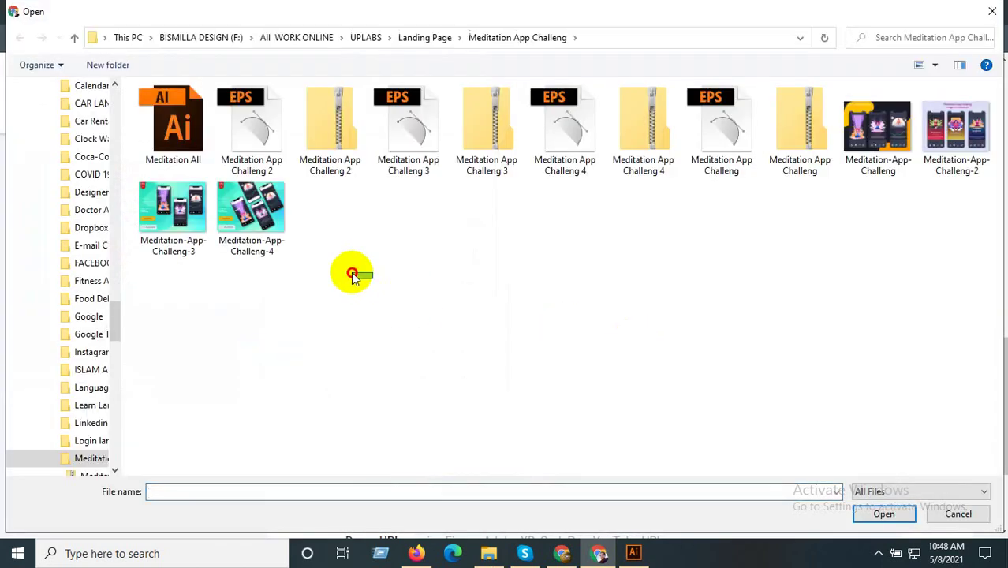
click(243, 228)
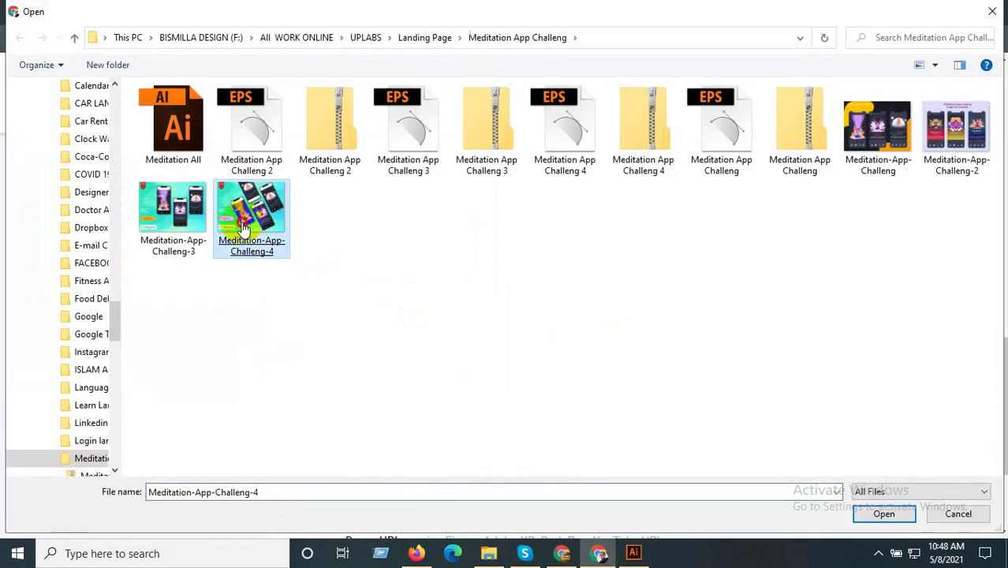
double_click(183, 207)
scroll(522, 338, down, 3)
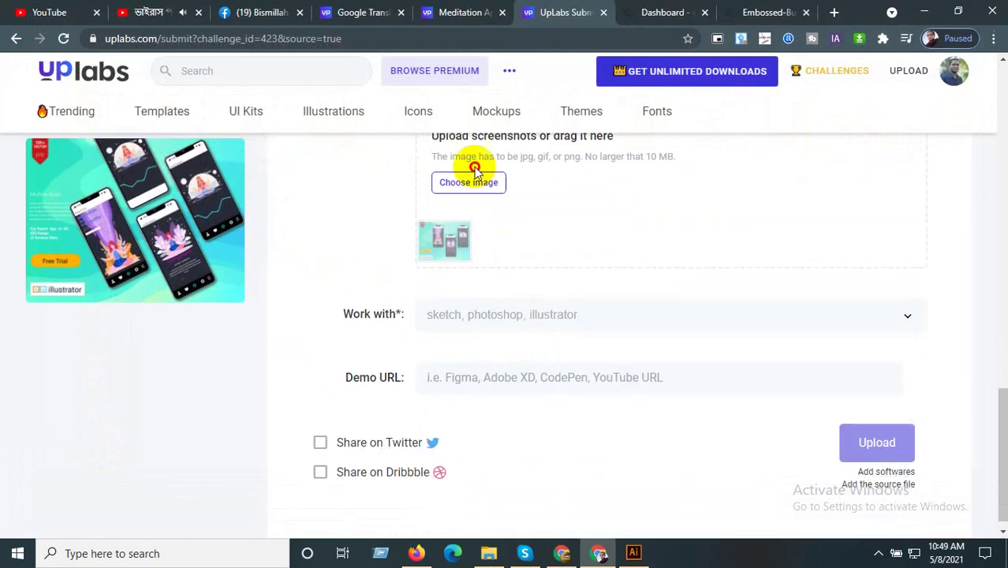
click(469, 182)
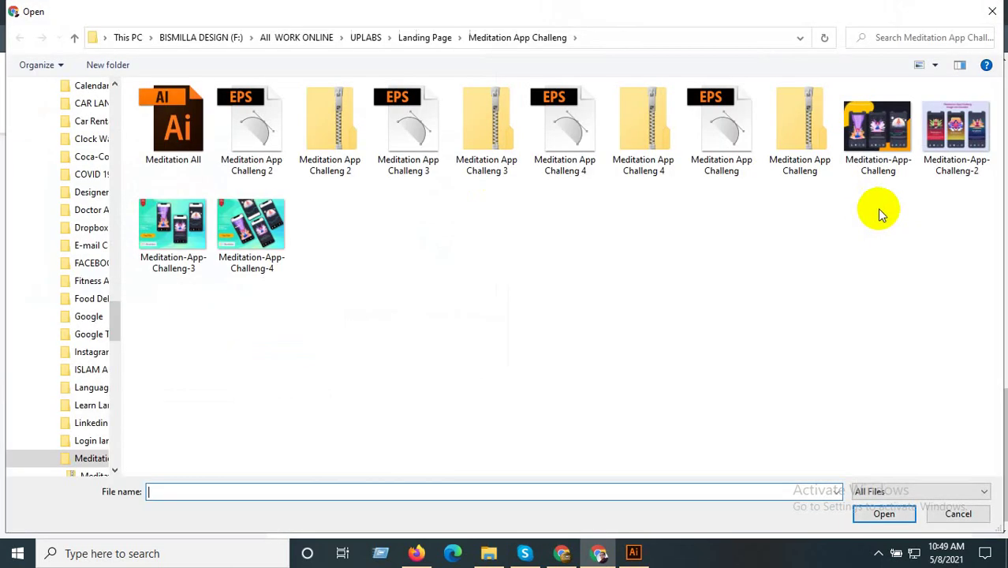
drag(939, 210, 876, 146)
click(866, 516)
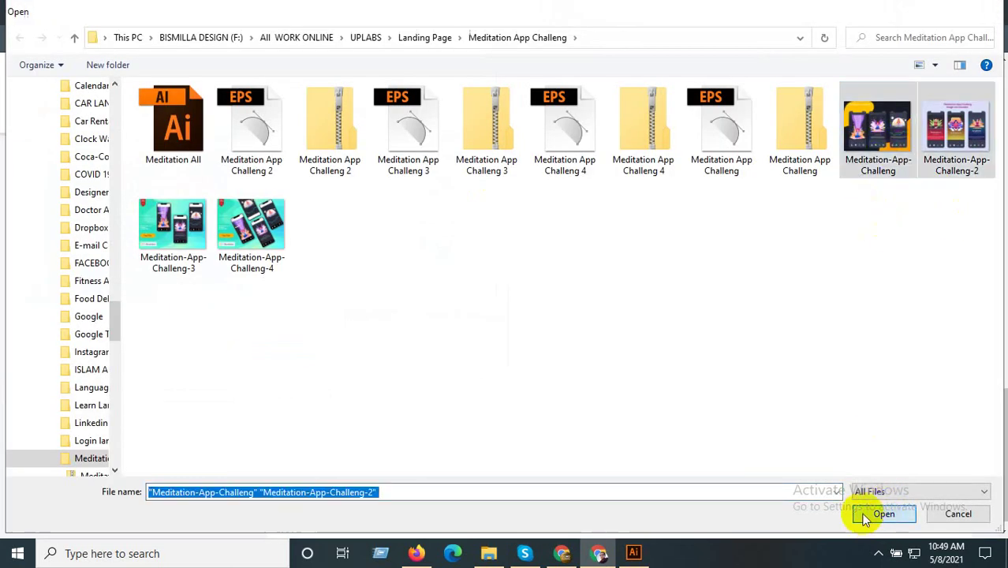
scroll(567, 399, down, 1)
click(353, 427)
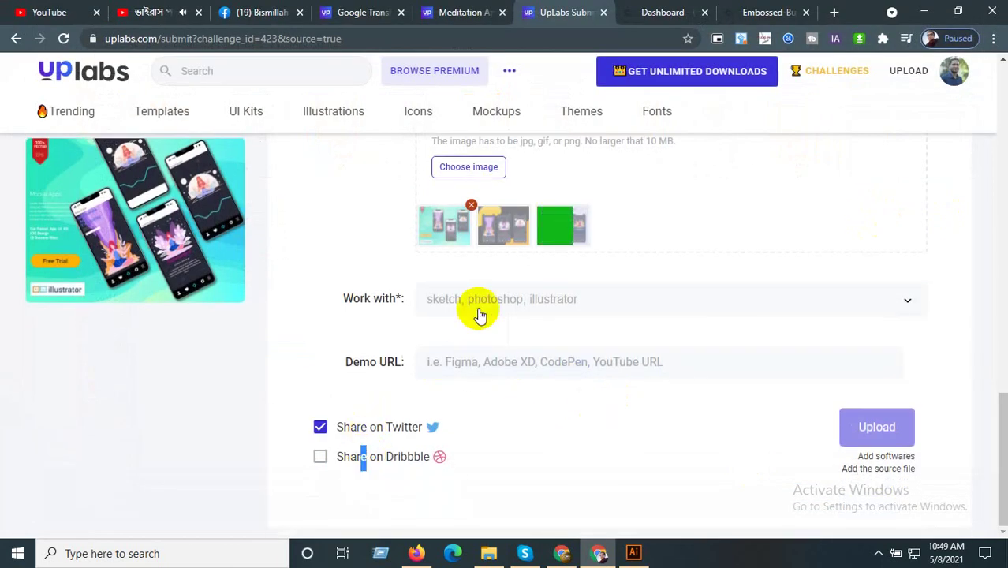
- Share to Twitter and Dribbble, list Illustrator as the software used, and upload the post
click(386, 433)
click(366, 427)
click(521, 297)
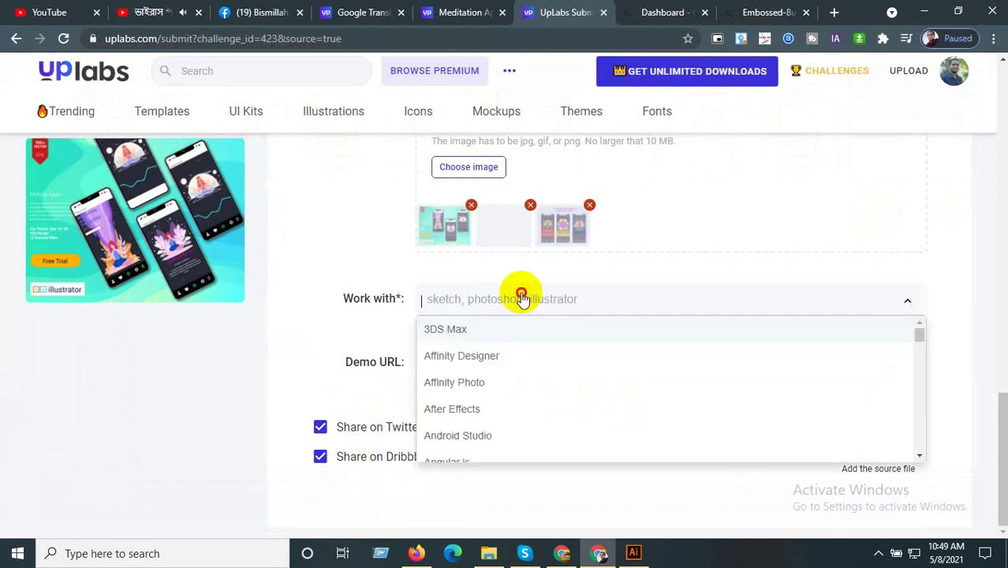
text(il)
click(473, 329)
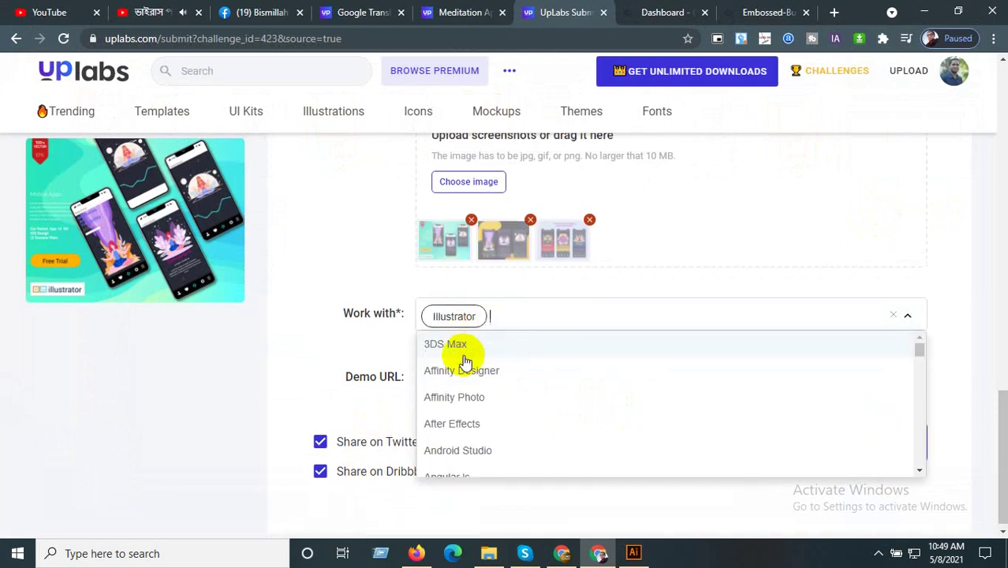
click(354, 259)
click(889, 441)
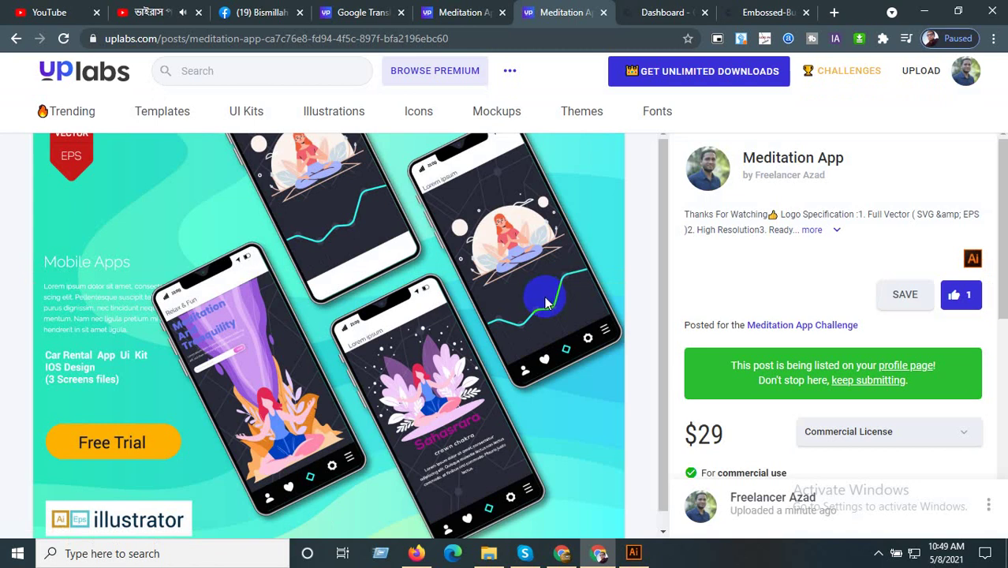
- Start a new graphic named Meditation and paste the Embossed product's description into it
click(764, 10)
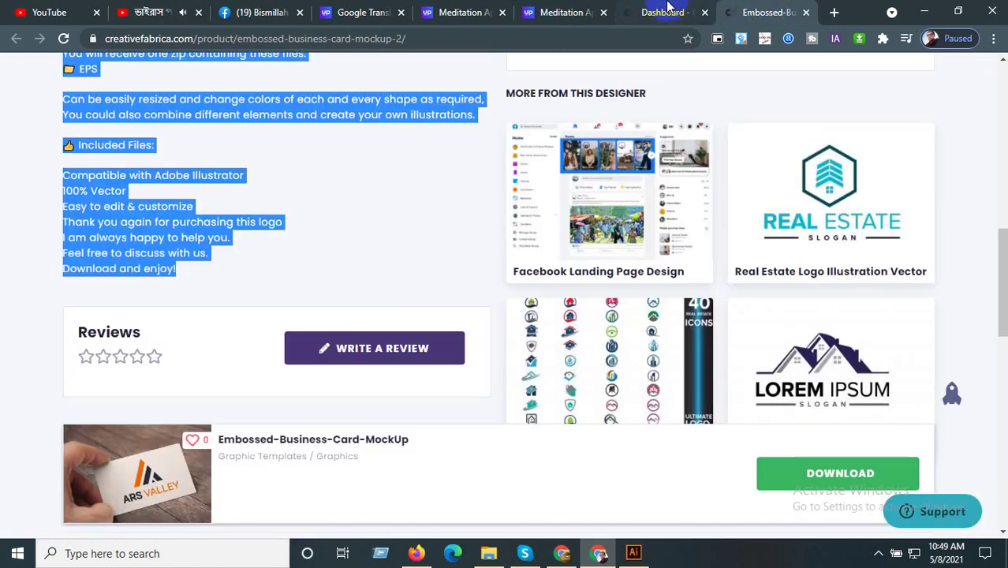
click(668, 9)
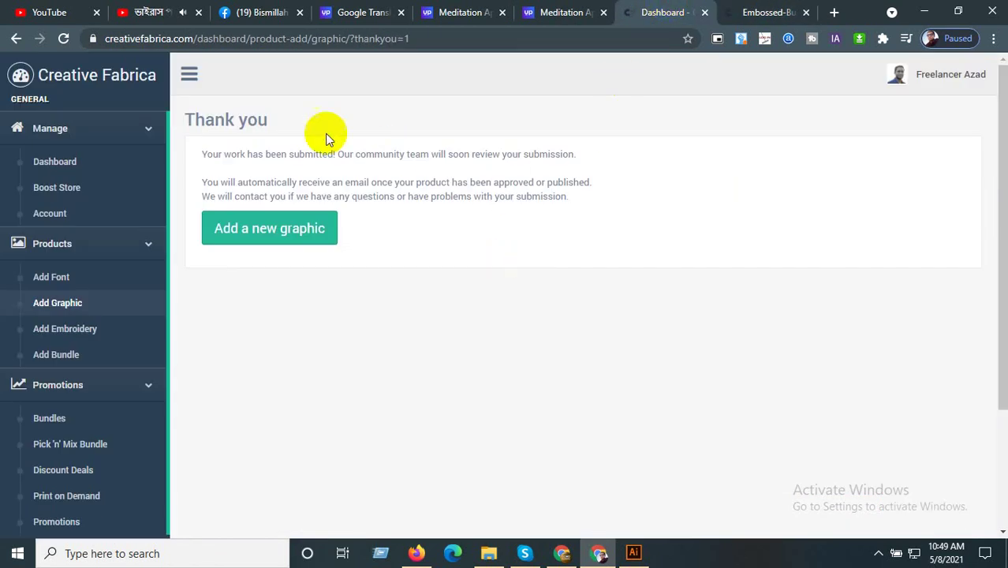
click(269, 228)
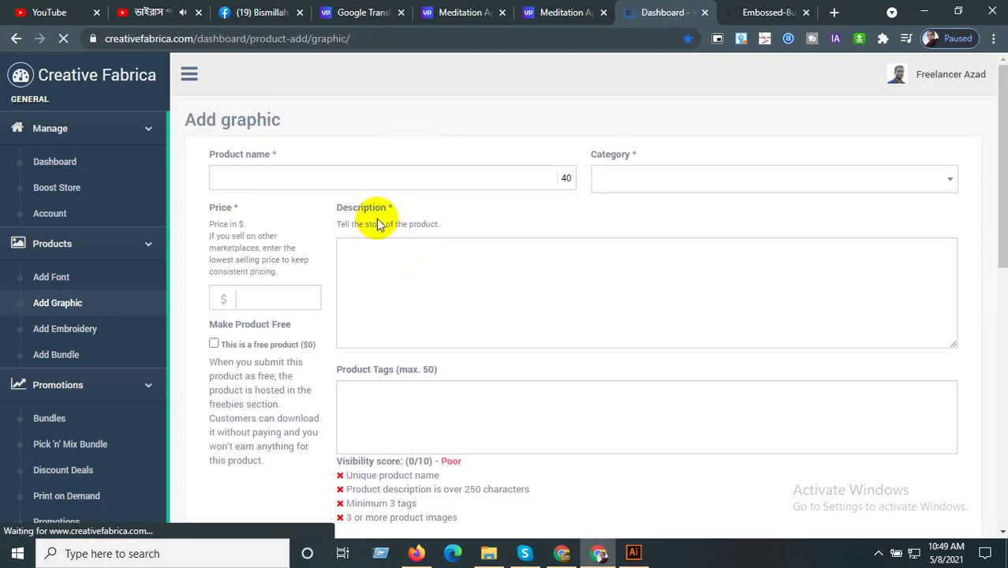
click(359, 176)
text(Meditation)
click(413, 269)
click(348, 179)
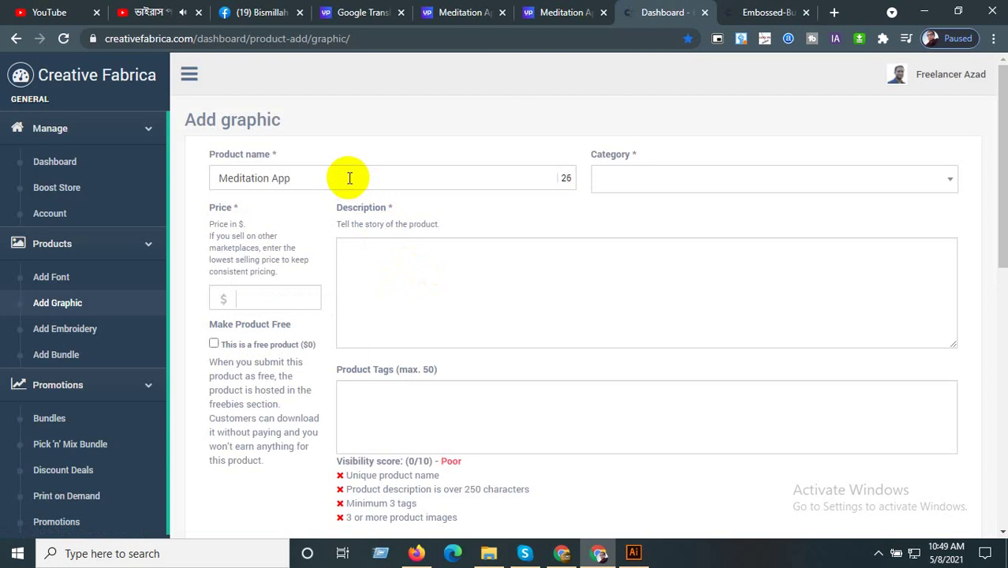
click(425, 274)
click(758, 12)
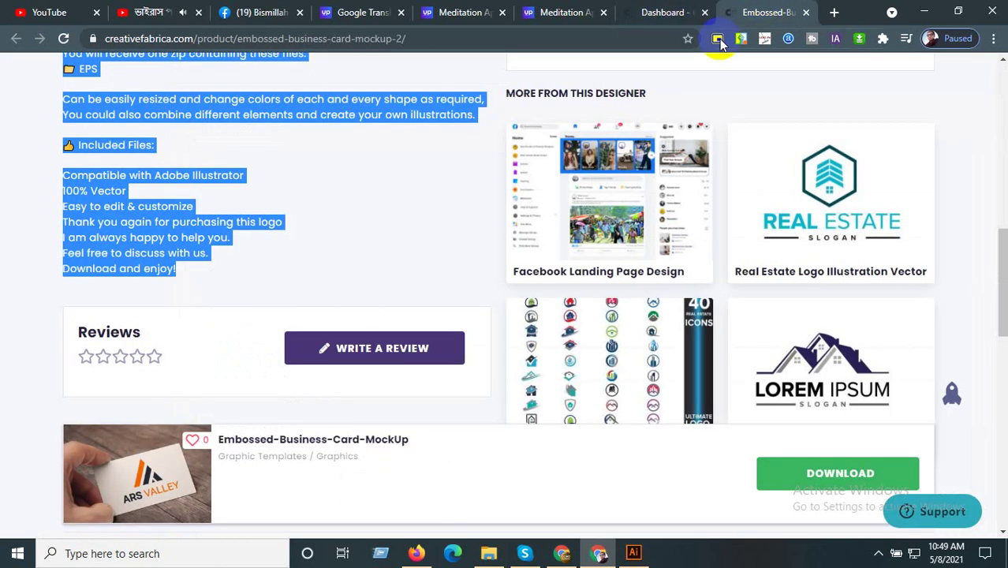
key(ctrl+c)
key(ctrl+shift+Tab)
key(ctrl+v)
- Give the listing a $5 price and the Graphic Templates category
click(288, 301)
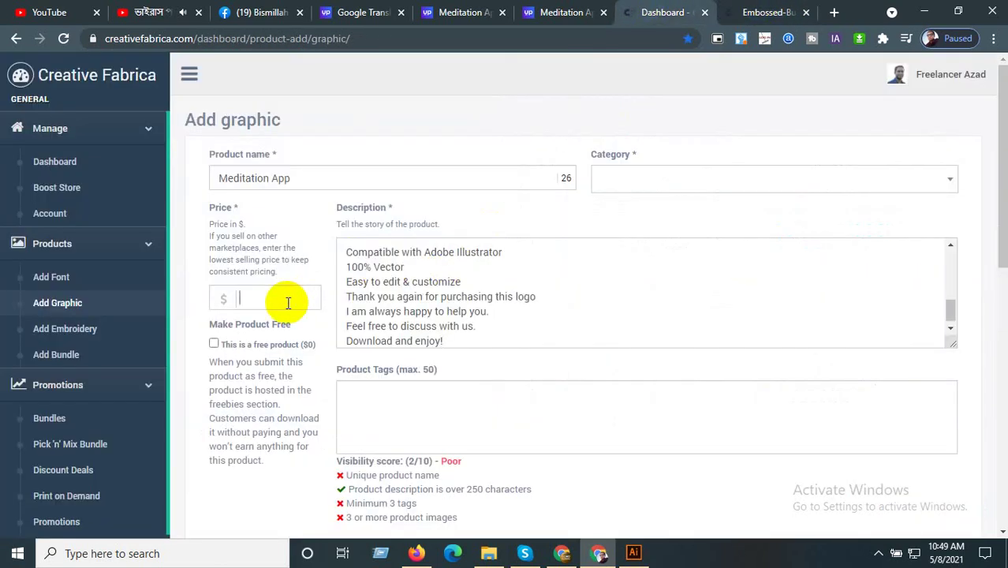
text(5)
click(684, 178)
text(g)
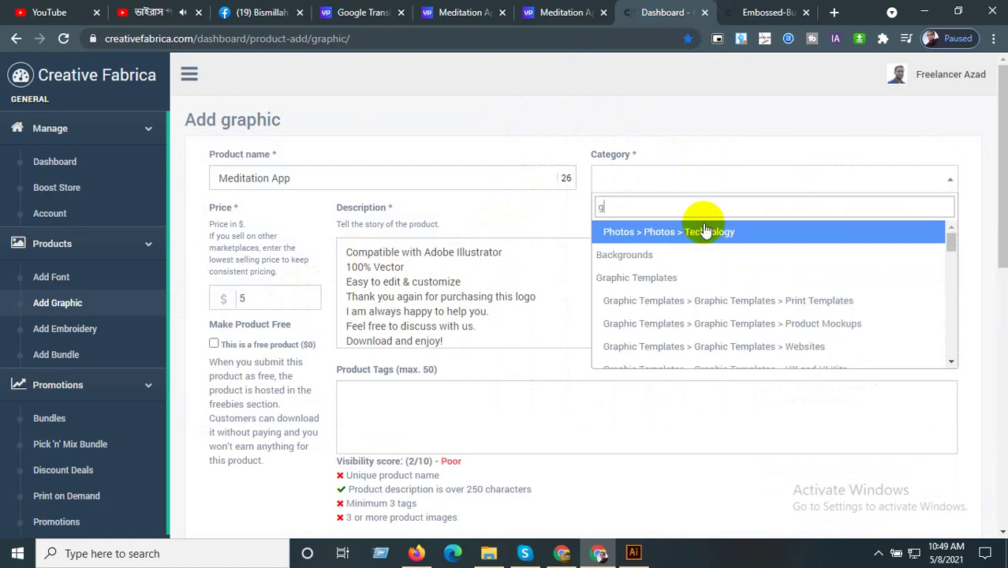
click(687, 281)
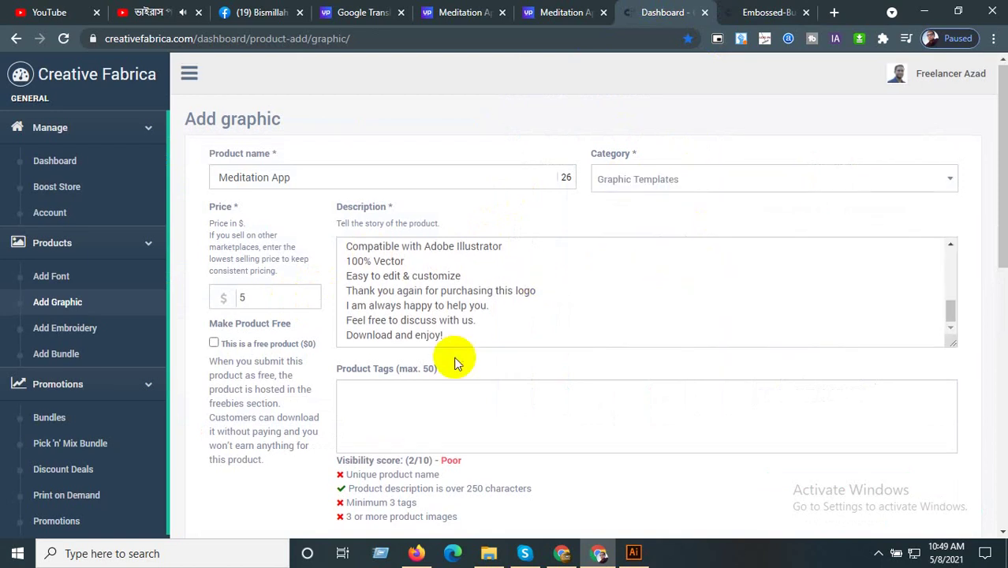
scroll(442, 351, down, 1)
- Add Meditation App as a product tag
click(430, 340)
drag(293, 104, 203, 111)
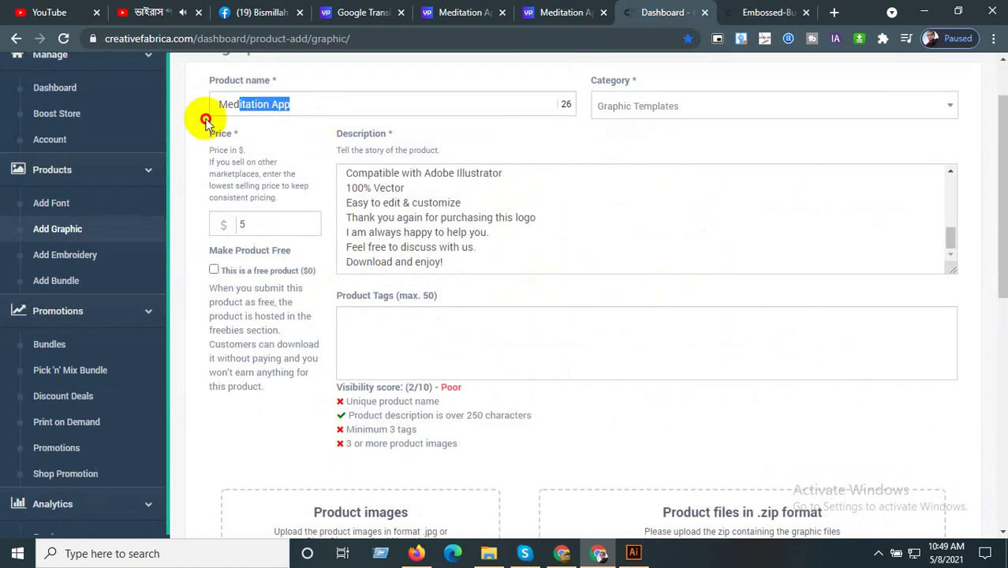
click(403, 351)
key(ctrl+v)
key(Return)
scroll(509, 343, down, 2)
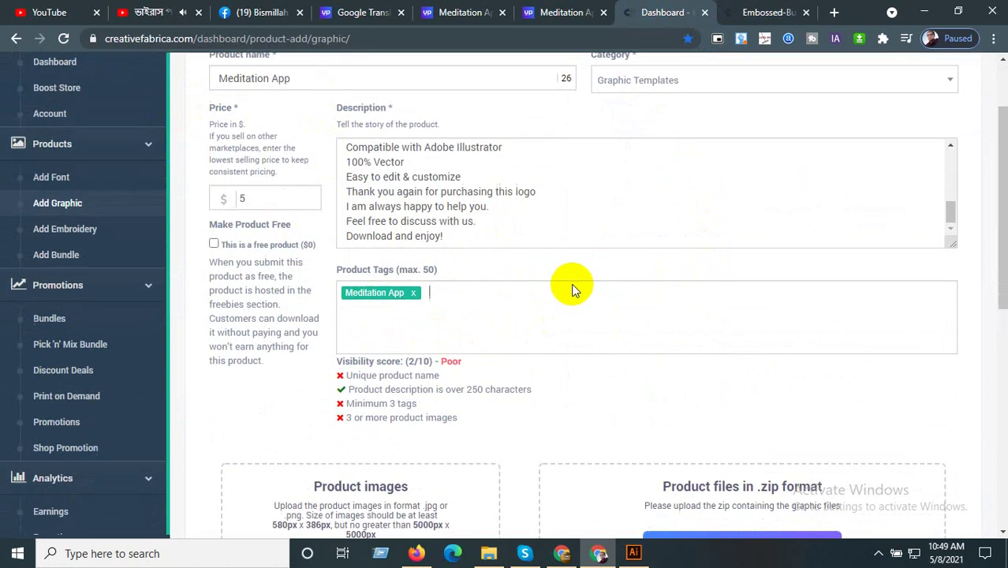
click(718, 425)
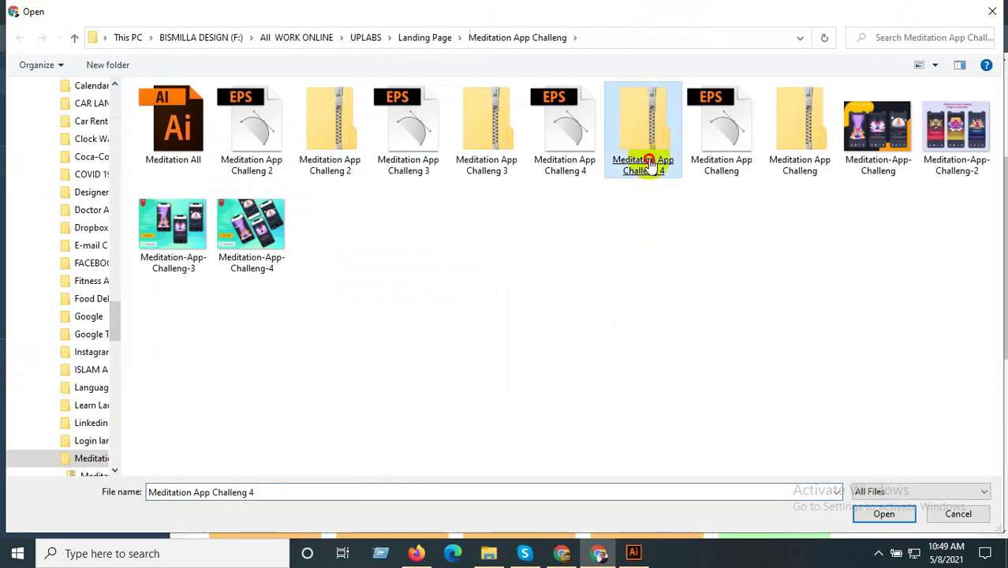
- Upload the Meditation App Challeng 4 zip and image, opt into Pick 'n' Mix and Discount Deals, accept terms
double_click(645, 158)
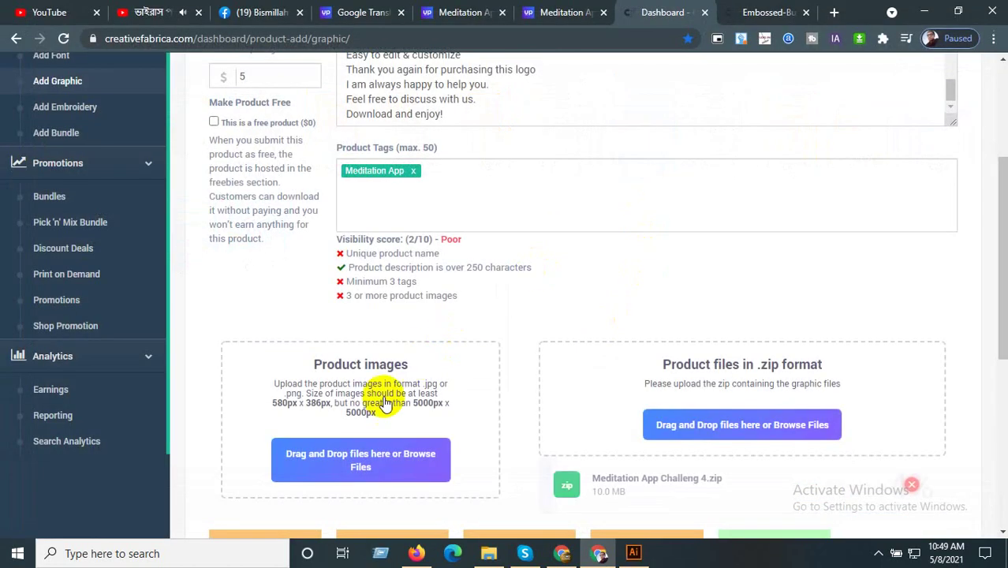
click(508, 402)
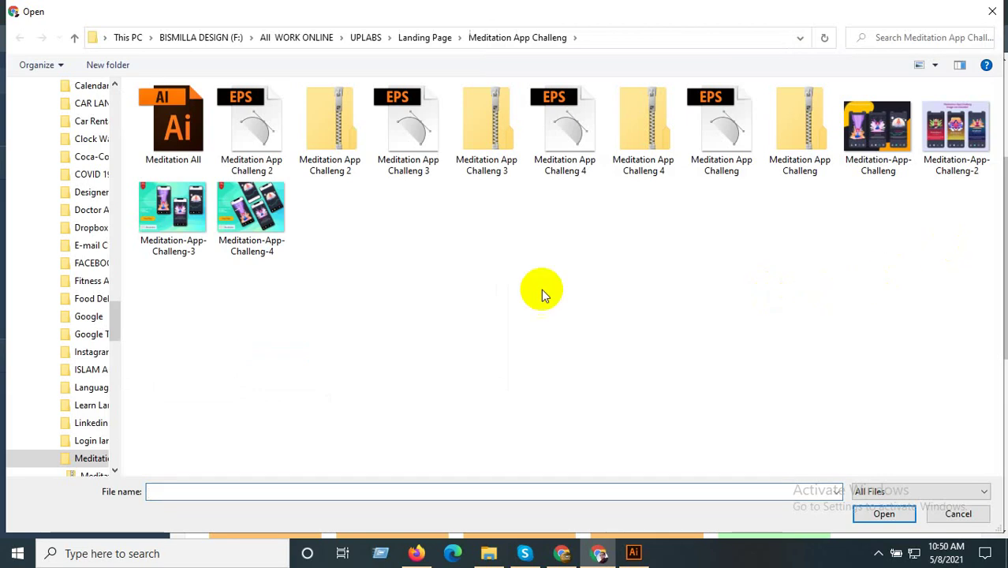
double_click(251, 209)
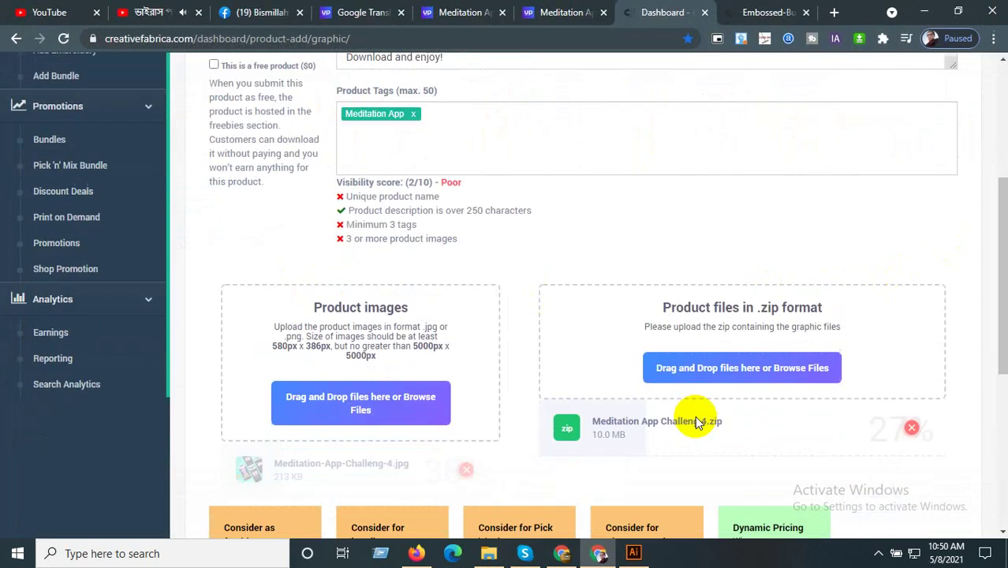
scroll(687, 412, down, 4)
click(483, 350)
click(639, 345)
scroll(417, 387, down, 3)
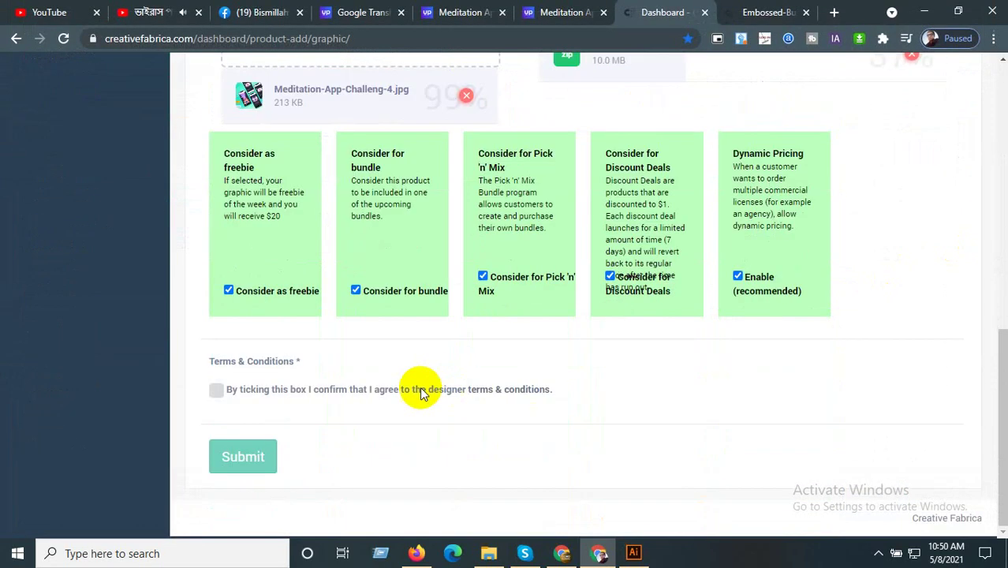
click(288, 392)
- Add the Meditation design tag and submit the listing for review
scroll(595, 273, up, 6)
scroll(595, 273, up, 3)
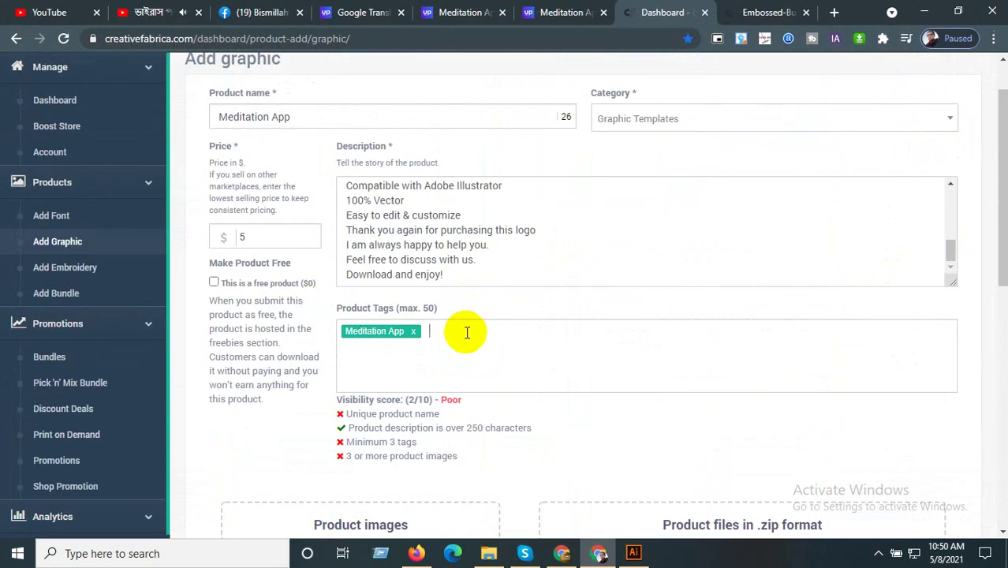
drag(326, 120, 194, 134)
click(488, 348)
text(Meditation)
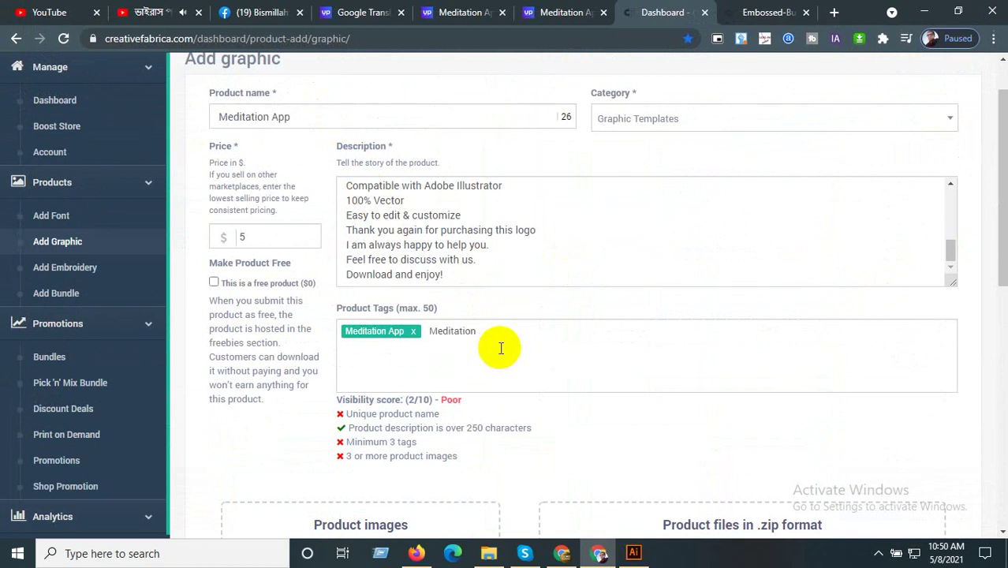
scroll(398, 308, up, 2)
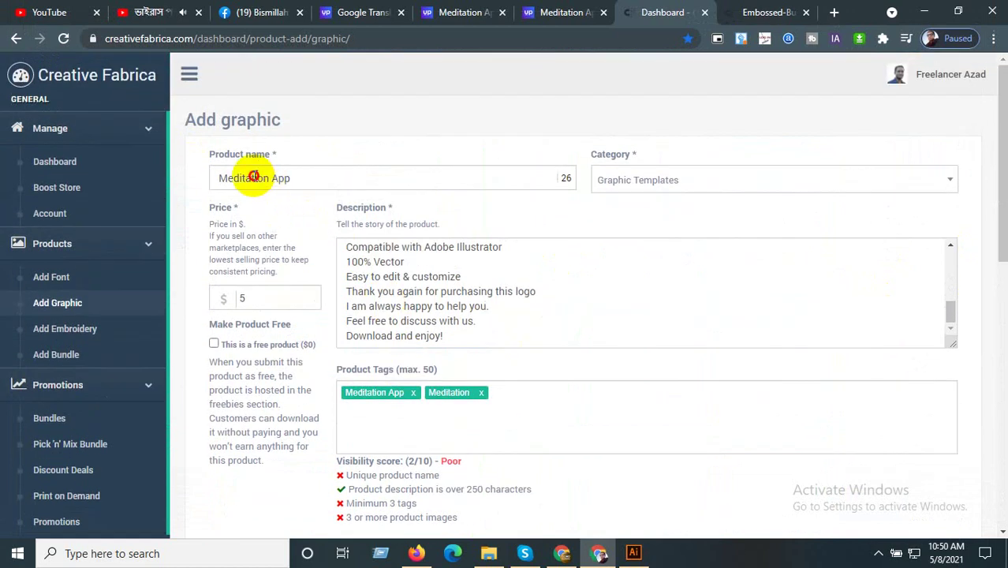
double_click(244, 179)
click(553, 401)
text(Meditation design)
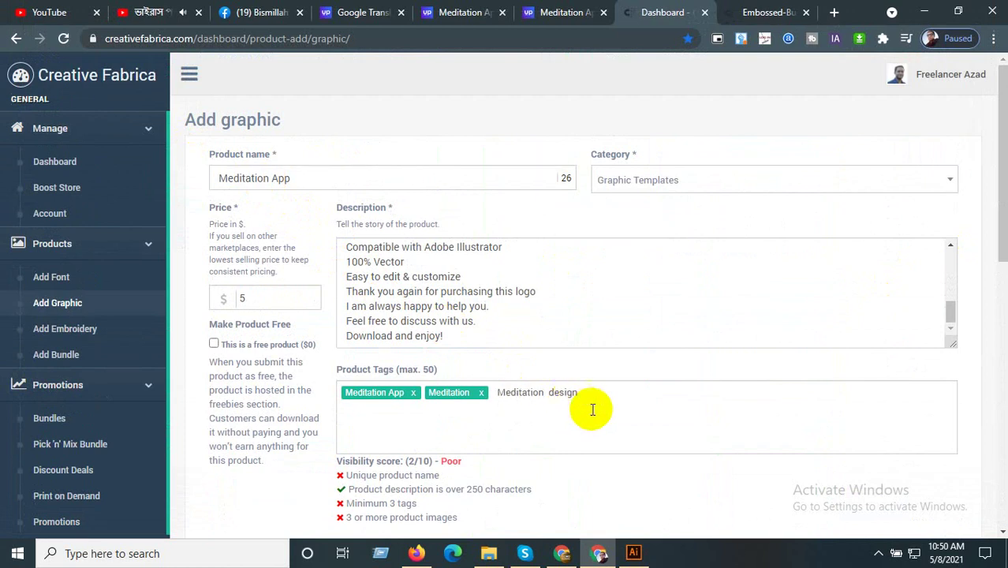
key(Return)
scroll(704, 338, down, 4)
scroll(446, 406, down, 5)
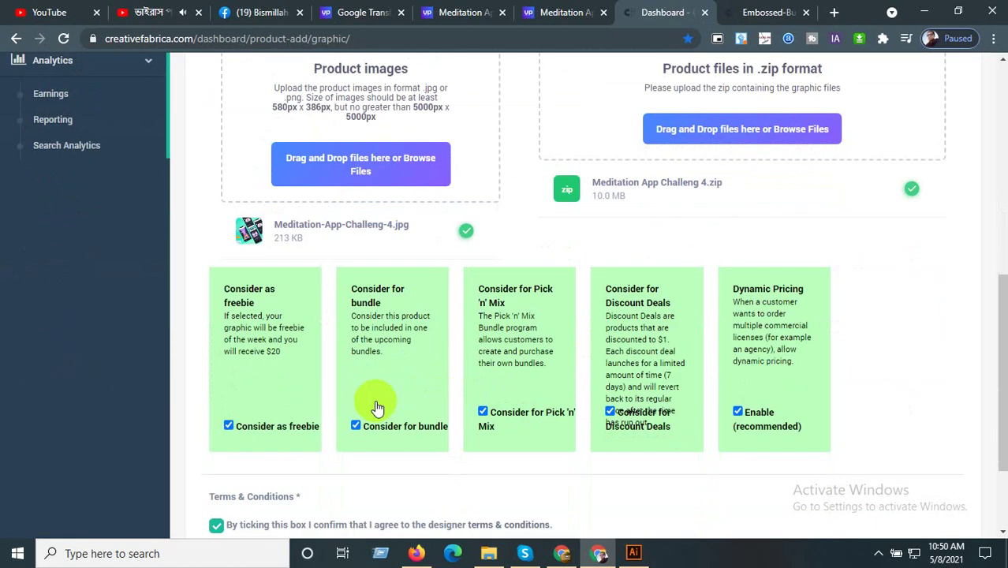
click(244, 456)
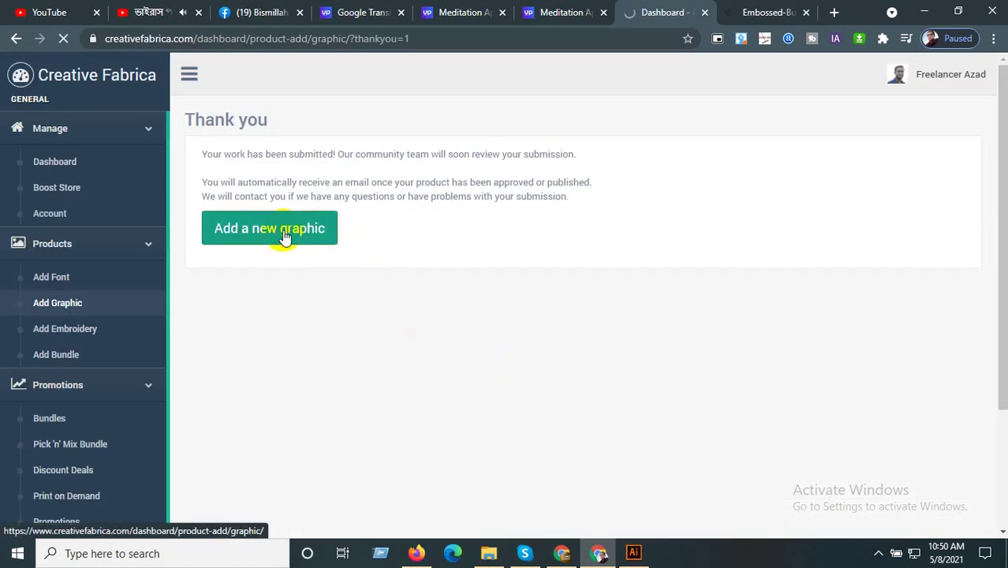
- Start another graphic named Meditation, priced 5, in the Graphic Templates category
click(285, 233)
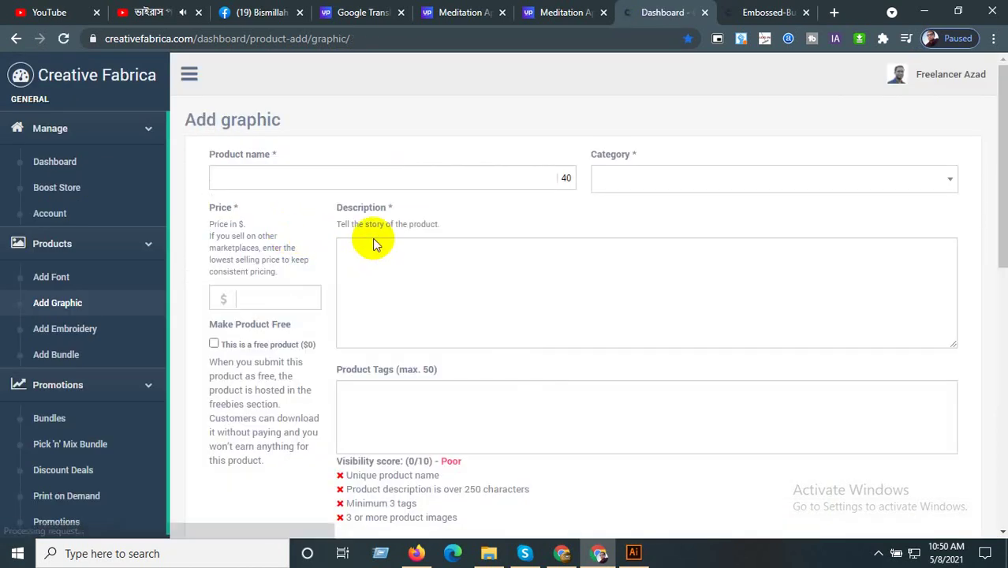
click(361, 180)
key(ctrl+v)
click(469, 271)
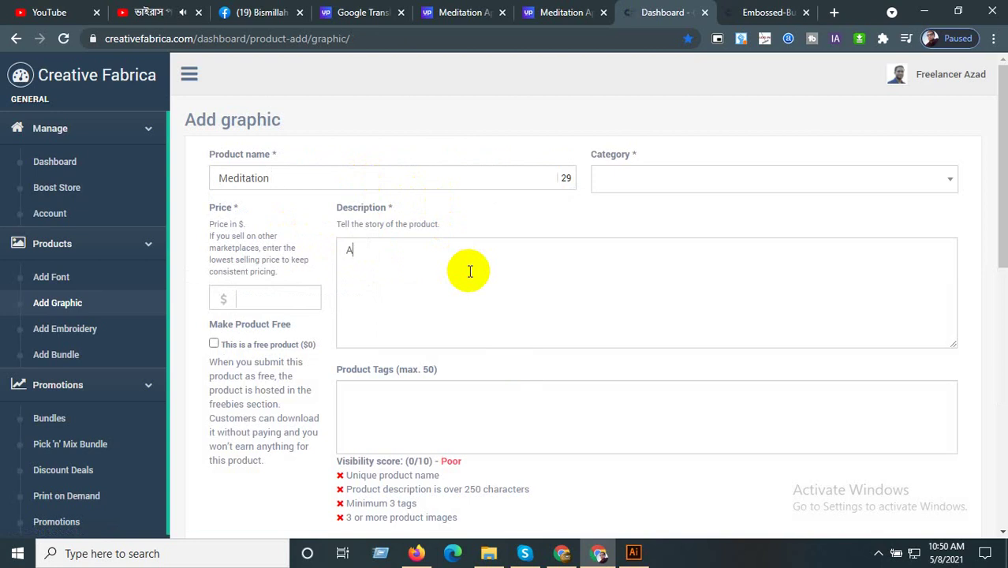
click(327, 176)
text(App)
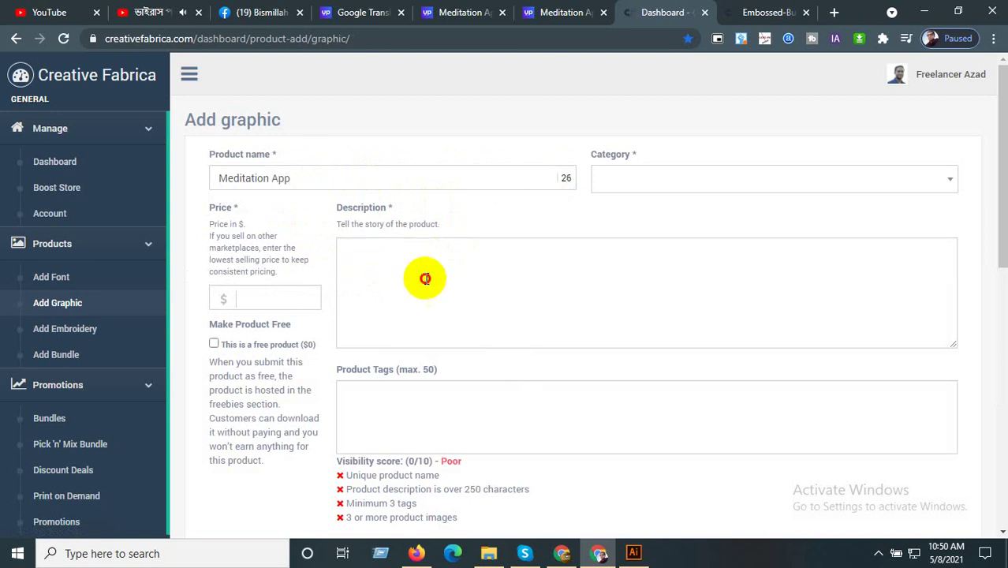
click(291, 299)
text(5)
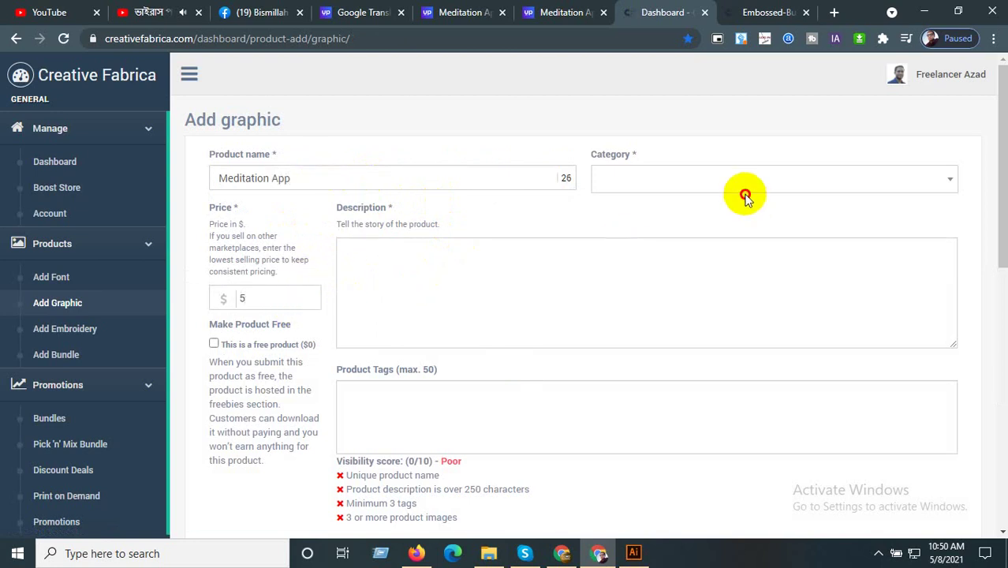
click(735, 193)
text(g)
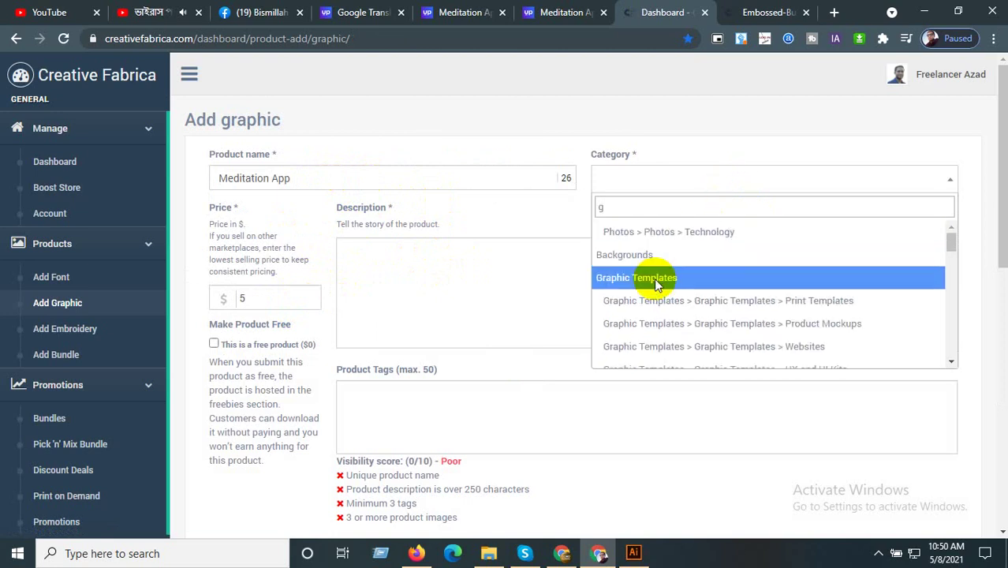
click(652, 277)
- Paste the Embossed product's description into the new listing's Description field
click(561, 14)
click(789, 9)
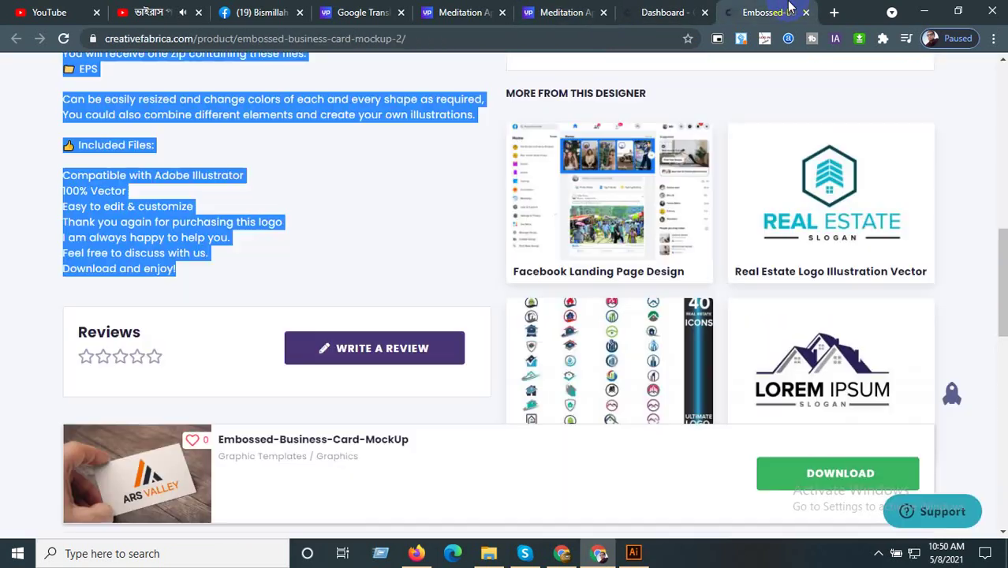
click(671, 11)
key(ctrl+v)
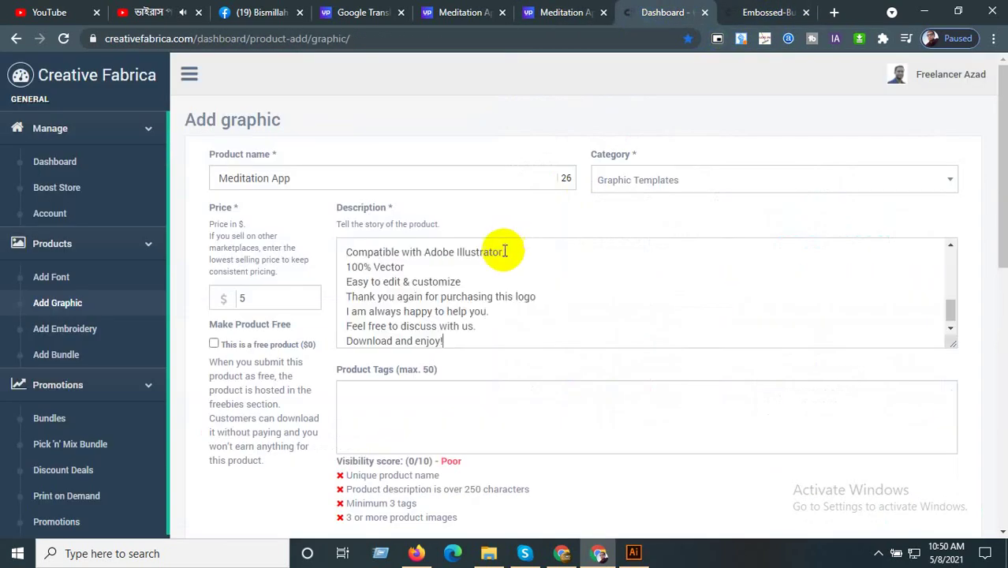
click(439, 410)
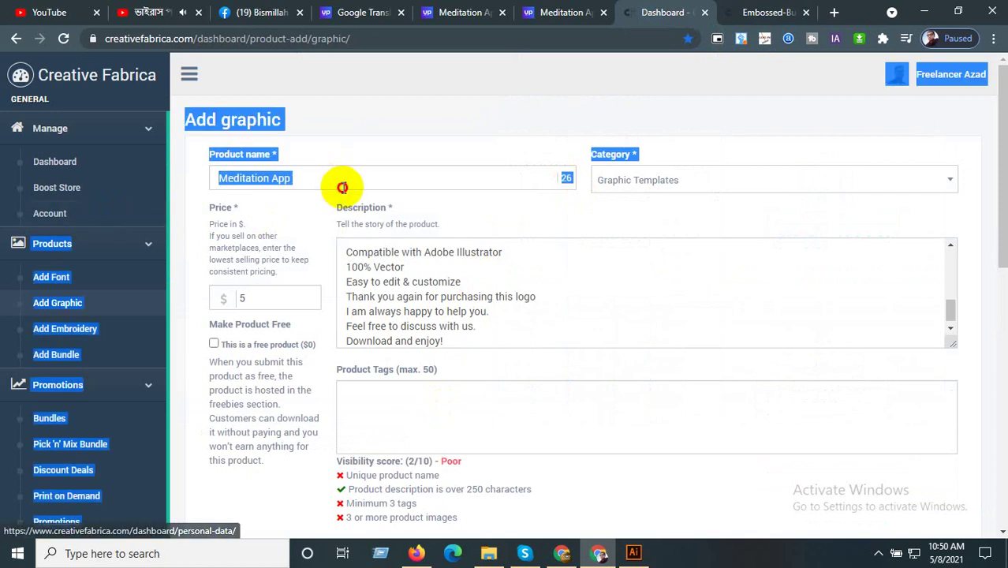
- Tag the listing Meditation App and upload Meditation App Challeng 3.zip and its .jpg preview
drag(341, 184, 201, 189)
key(ctrl+v)
scroll(411, 412, down, 4)
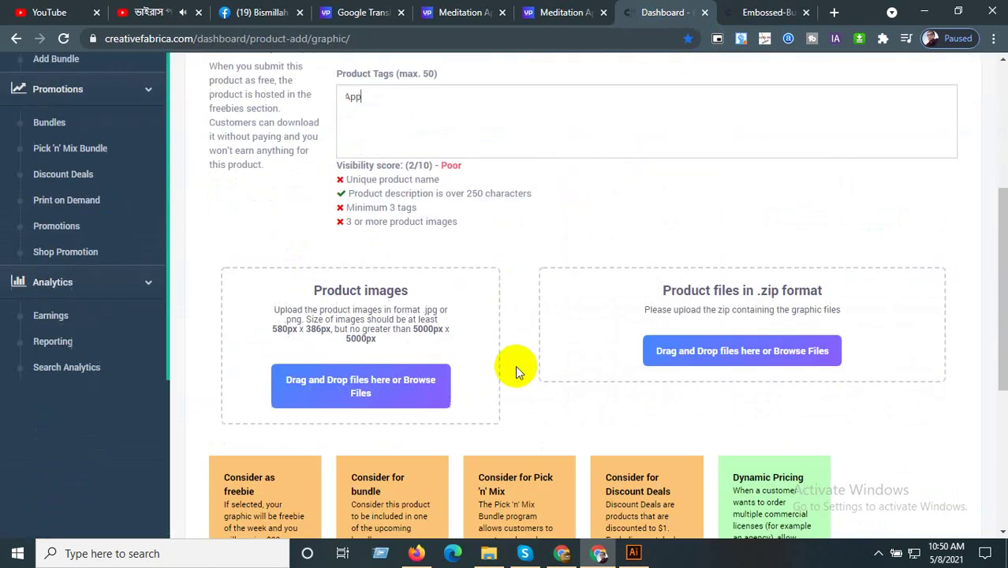
key(Return)
click(706, 353)
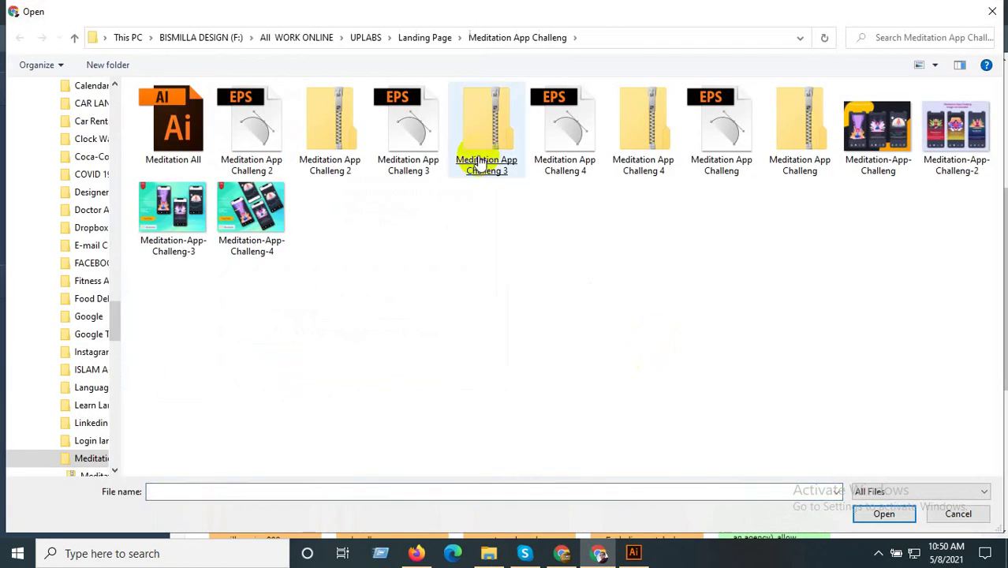
double_click(486, 134)
click(336, 385)
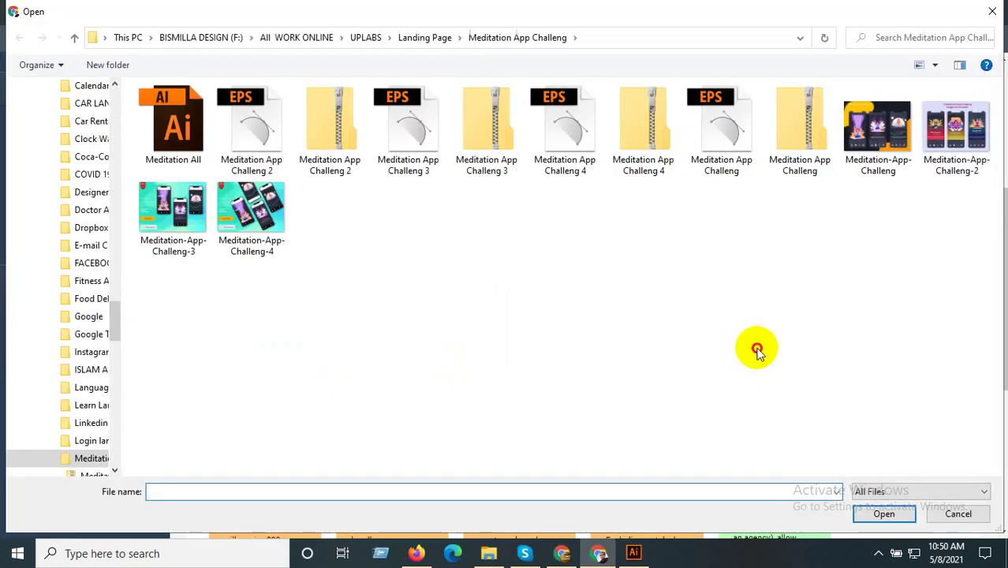
double_click(173, 209)
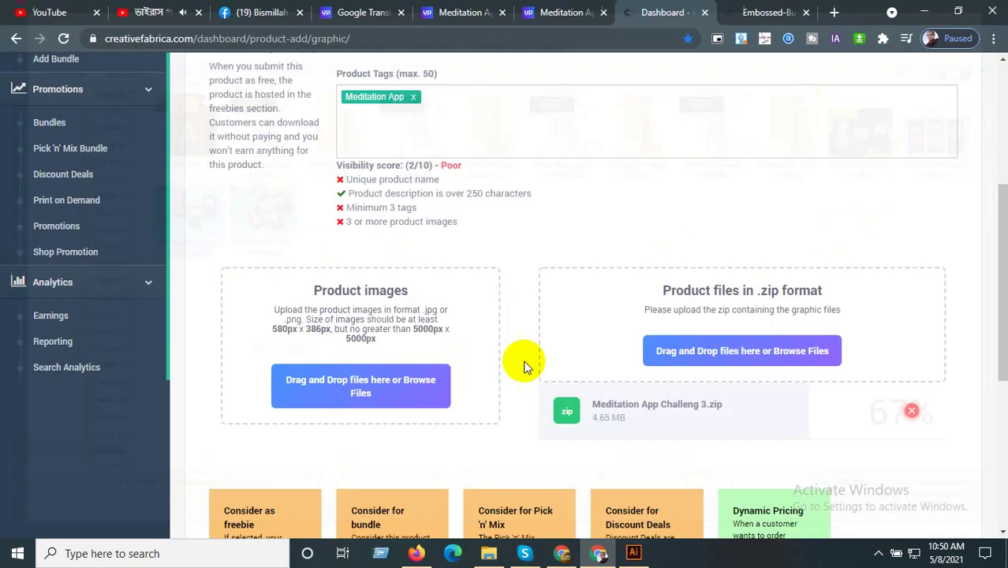
- Opt into Discount Deals, accept the terms, and add Meditation App Design and Vectore tags
scroll(465, 363, down, 3)
click(614, 327)
scroll(623, 348, down, 2)
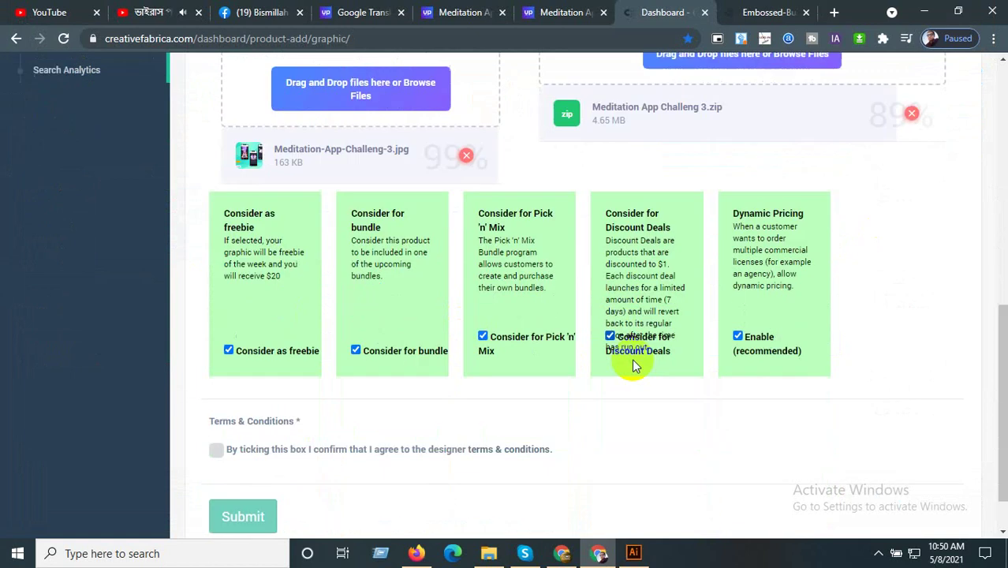
click(288, 390)
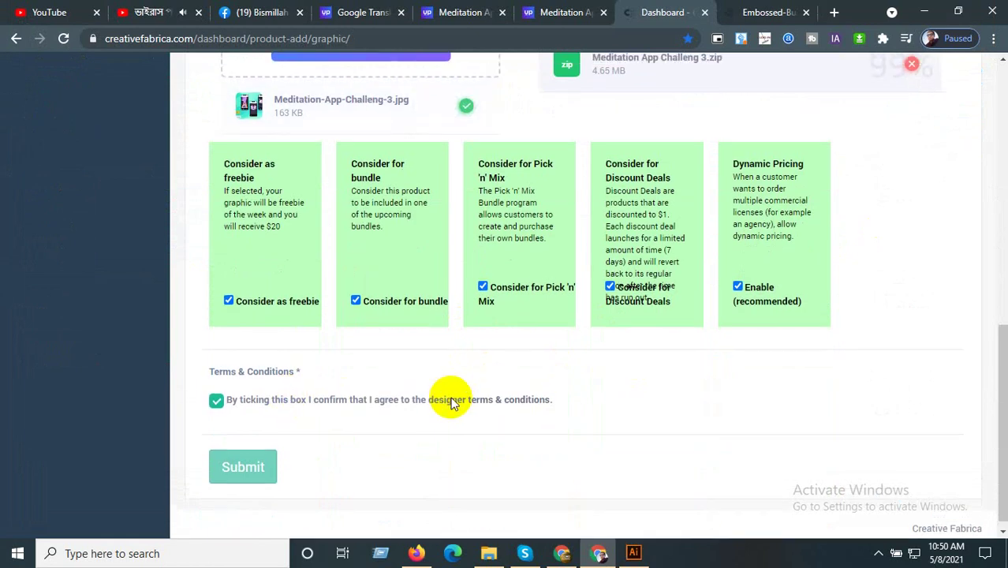
scroll(554, 254, up, 5)
text(App desig)
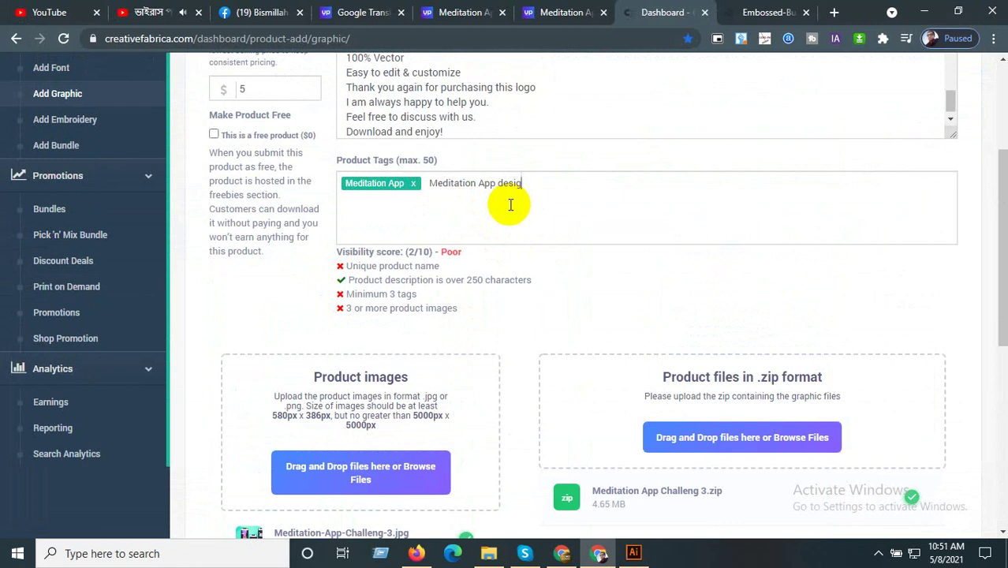
text(n)
key(Return)
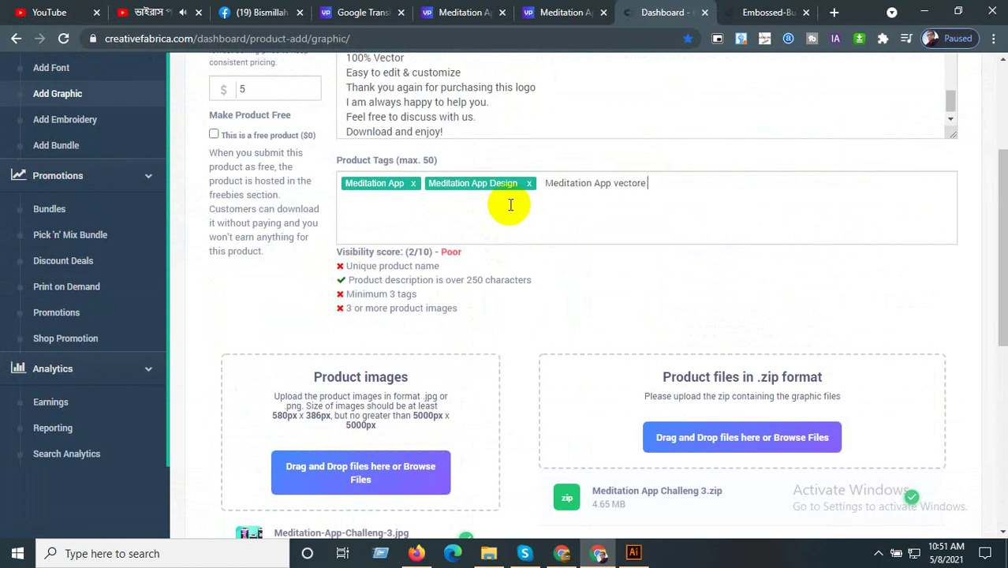
key(Return)
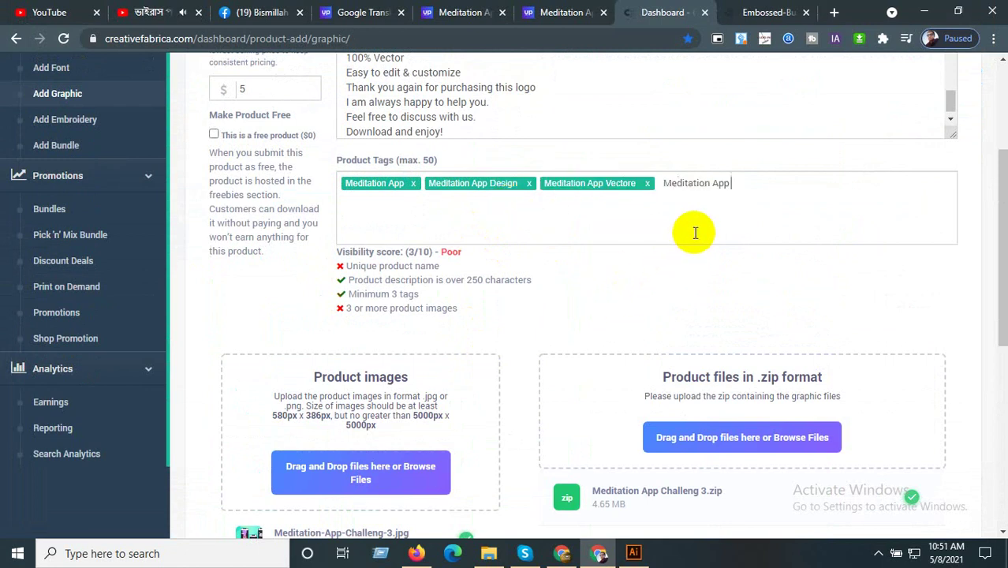
click(622, 426)
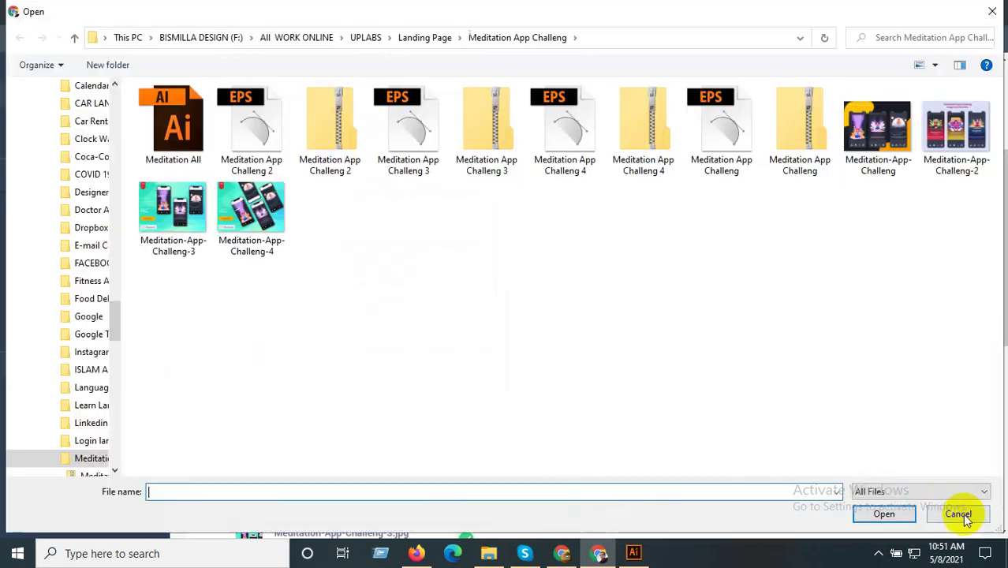
click(958, 513)
scroll(563, 313, down, 5)
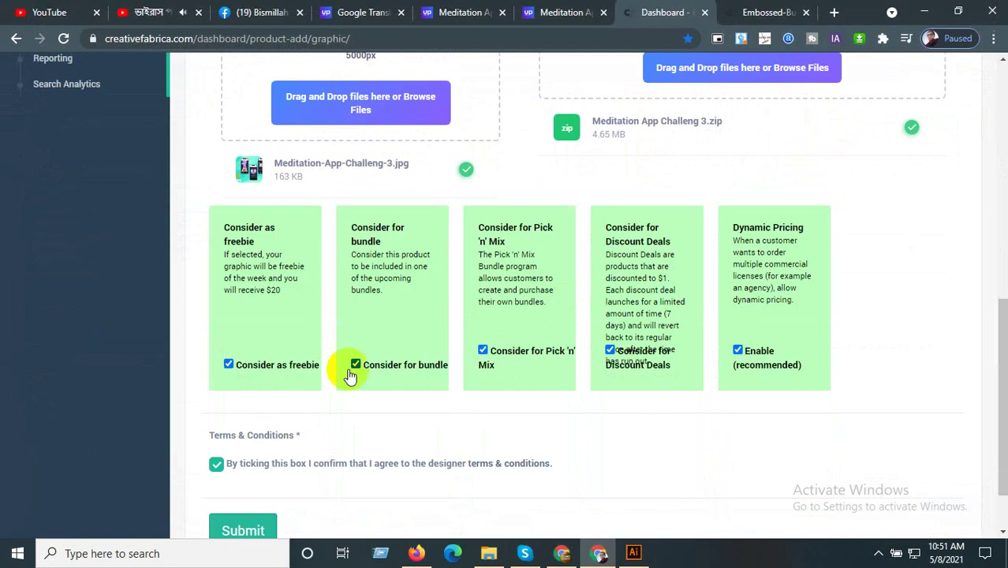
scroll(316, 410, down, 1)
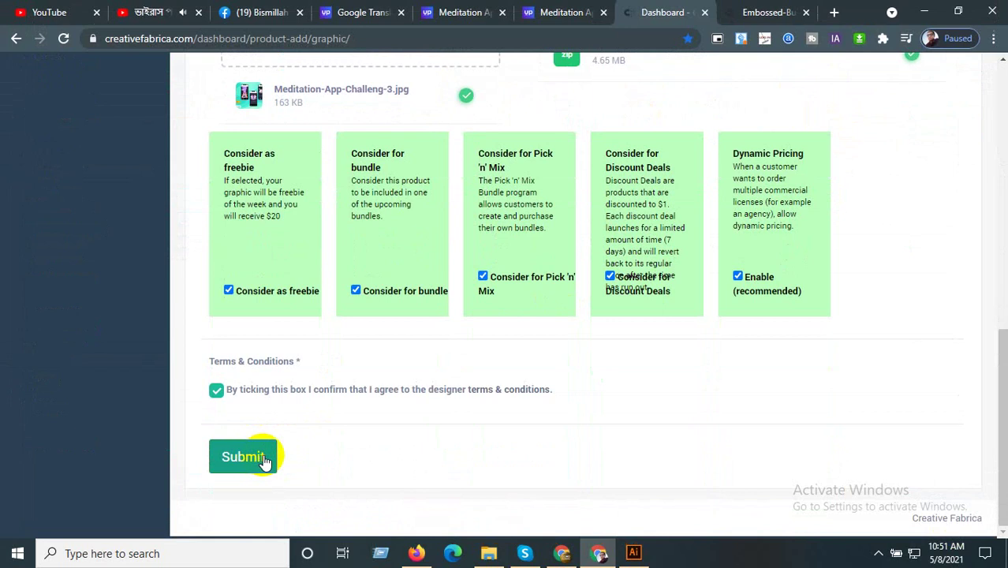
- Submit the graphic for review, then go back to the Embossed business card product page
click(250, 457)
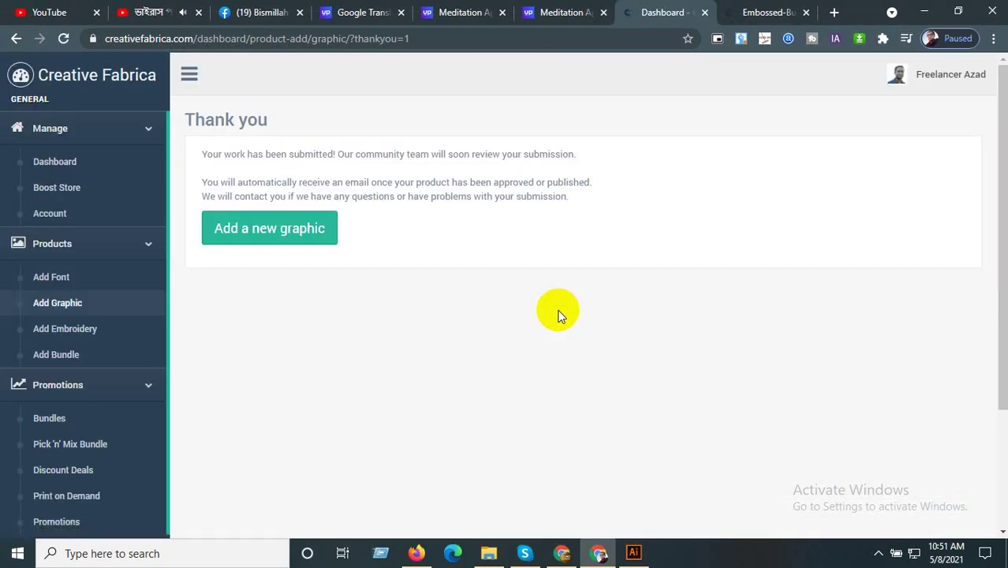
click(734, 10)
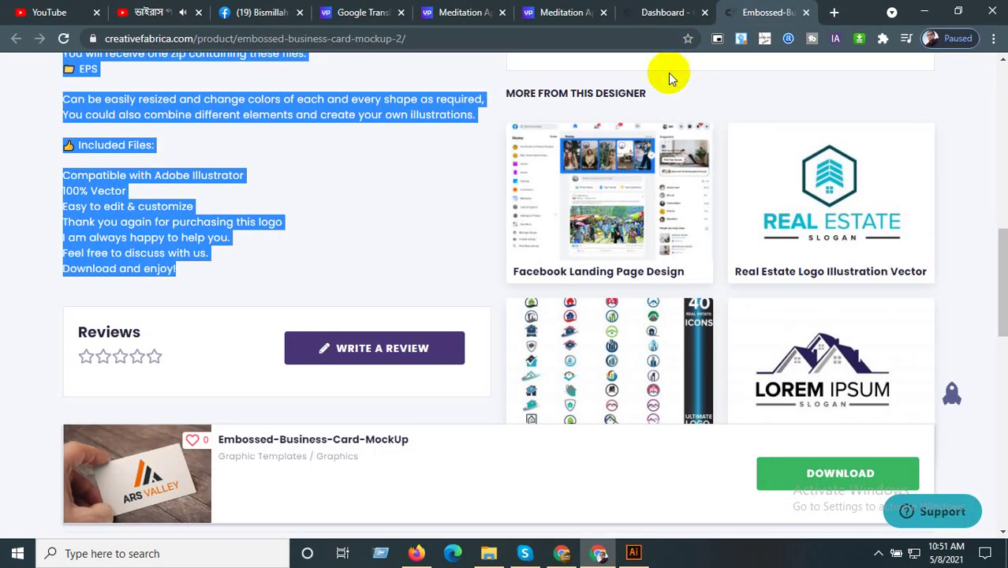
click(879, 553)
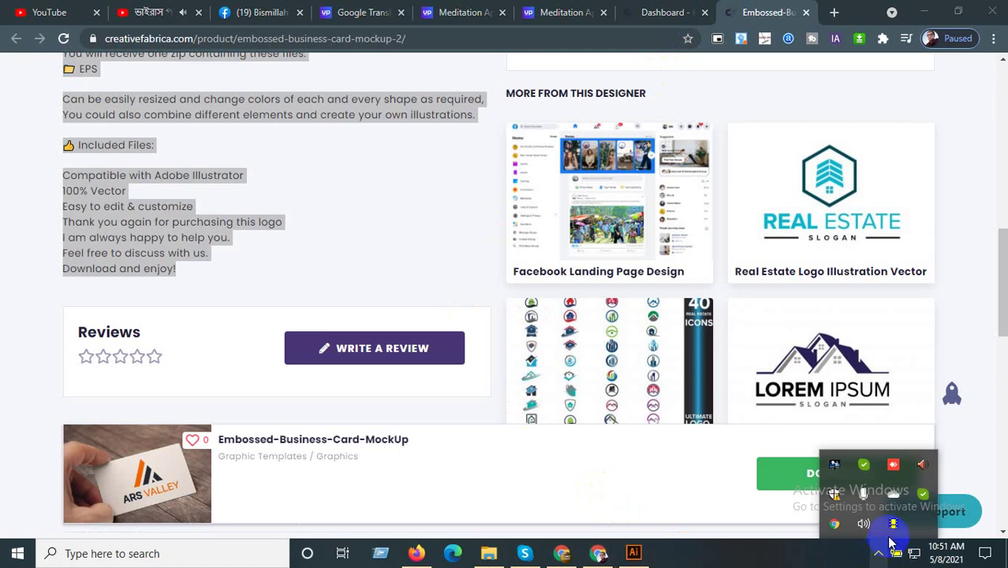